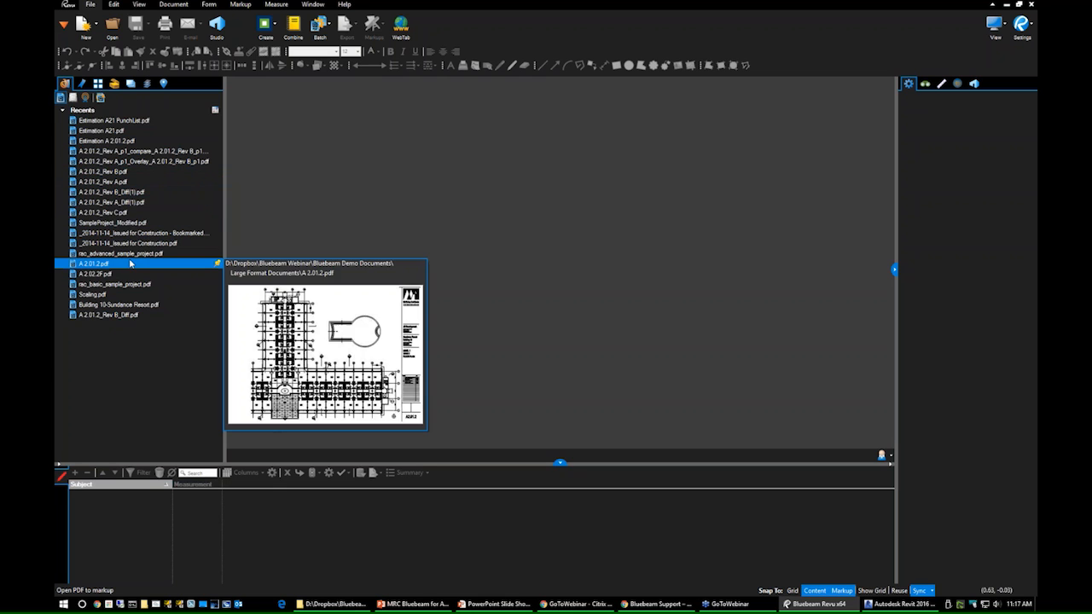
# Open the recent PDFs A 2.01.2_Rev A, Estimation A21 PunchList, the Rev A/Rev B overlay and A 2.01.2_Rev B_Diff(1).
pyautogui.click(113, 184)
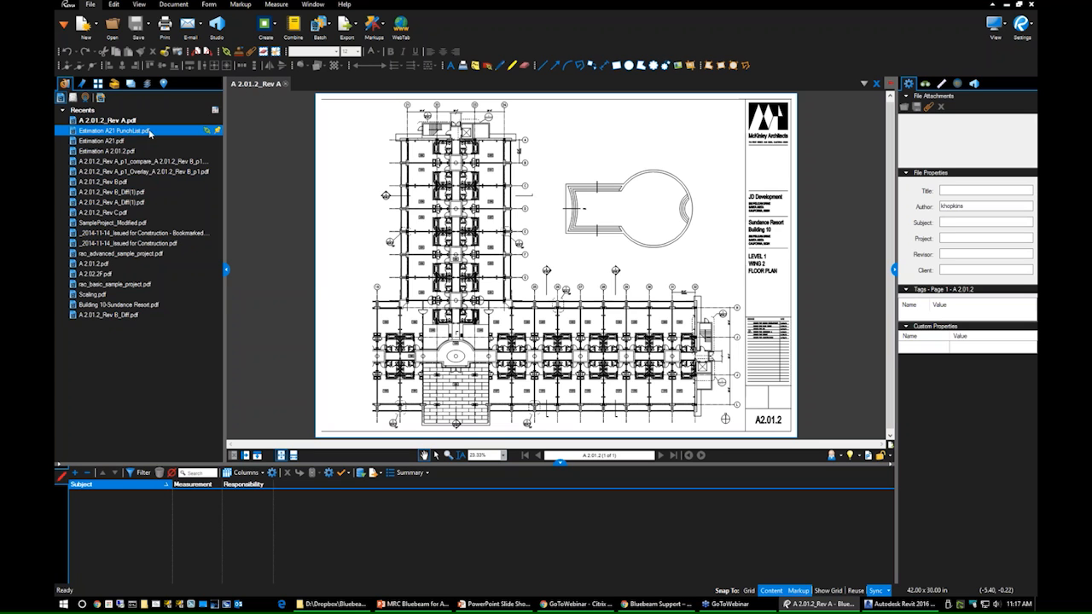
pyautogui.click(58, 131)
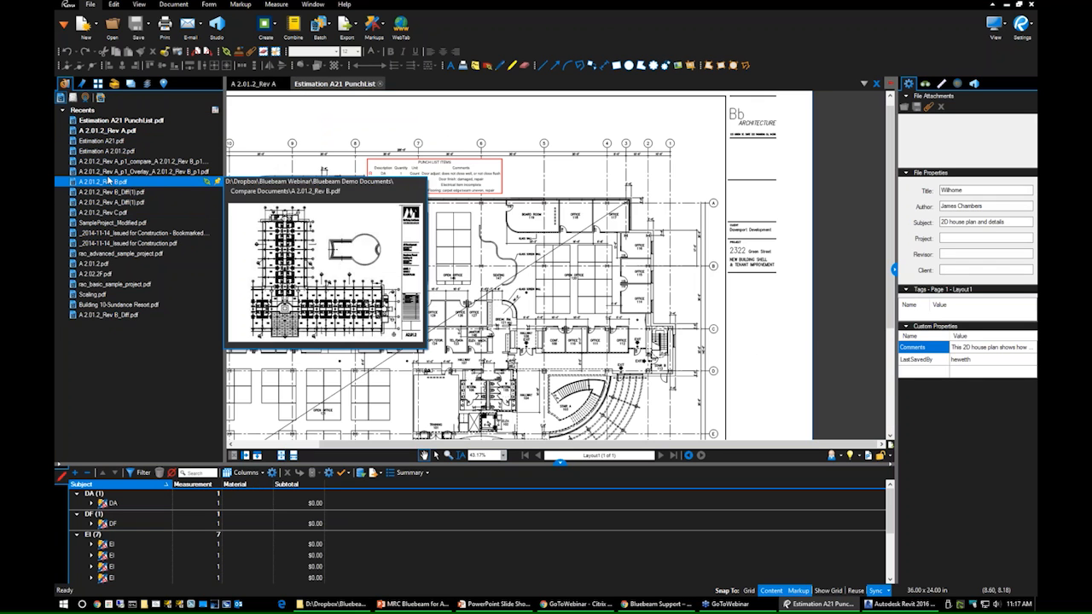
pyautogui.click(98, 171)
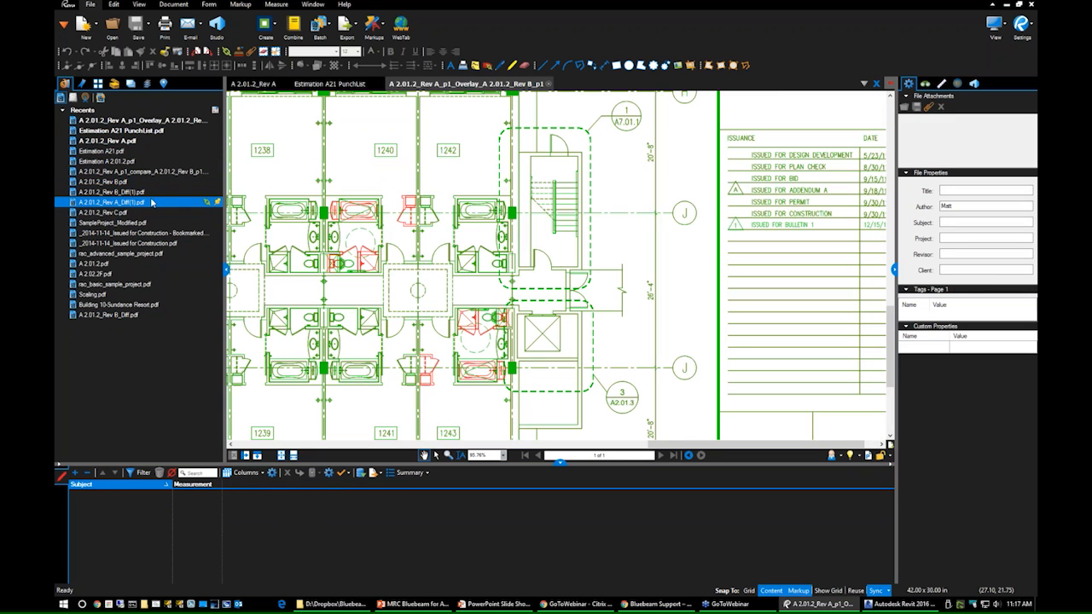
pyautogui.click(128, 193)
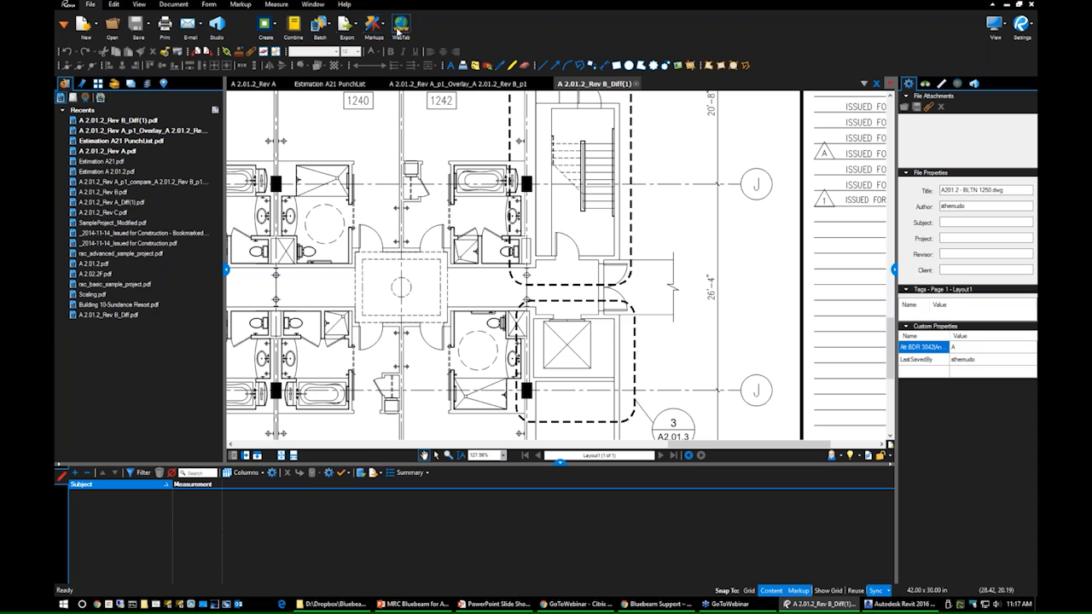
# Review the Edit, View, Document, Form, Markup, Measure and Window command sets, ending on the Document commands.
pyautogui.click(113, 5)
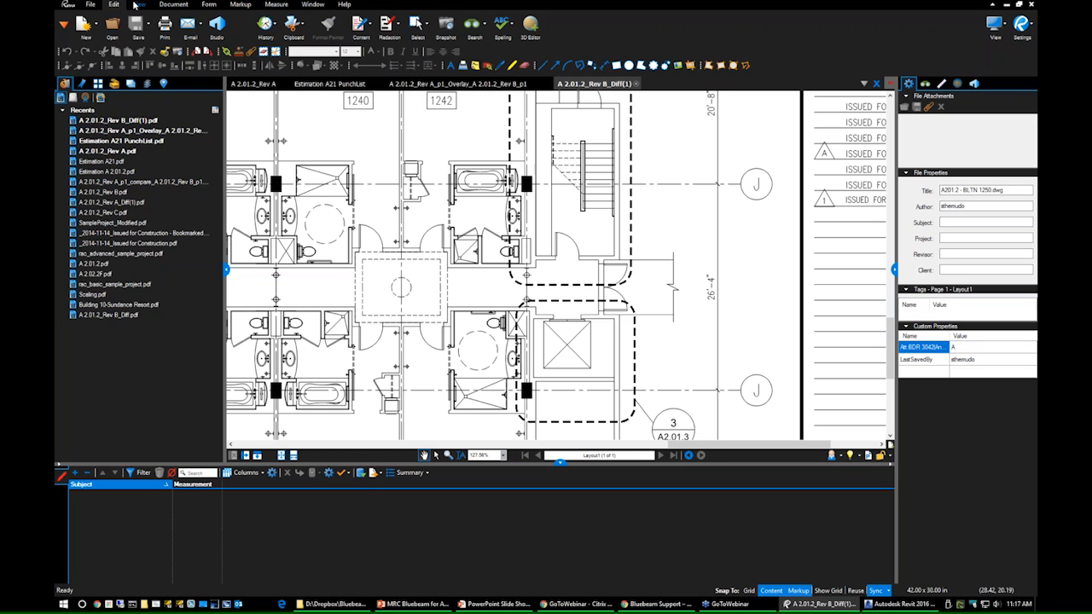
pyautogui.click(139, 4)
pyautogui.click(165, 5)
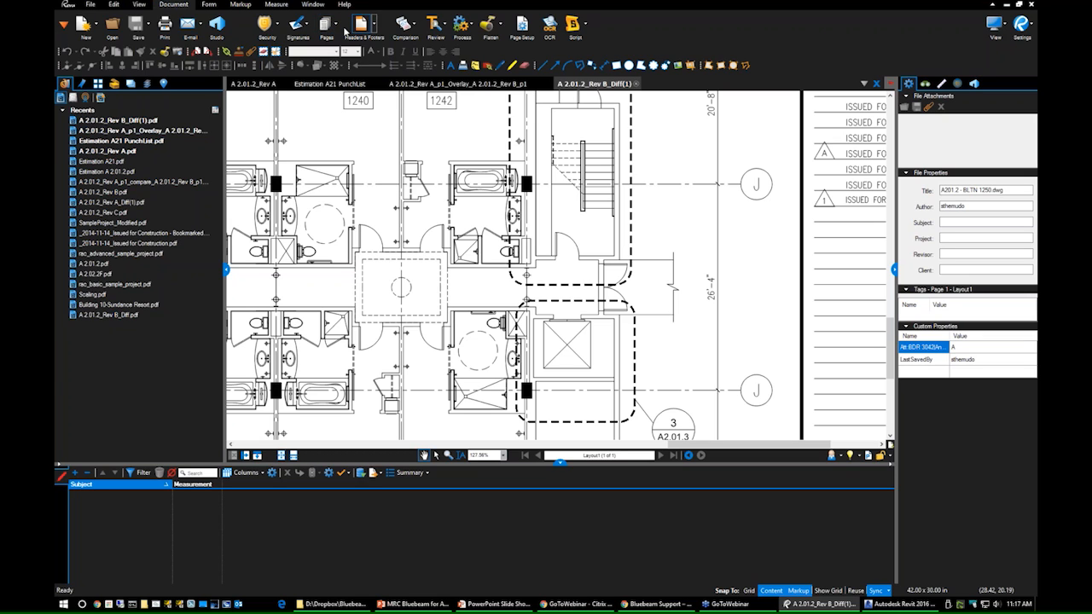
pyautogui.click(208, 4)
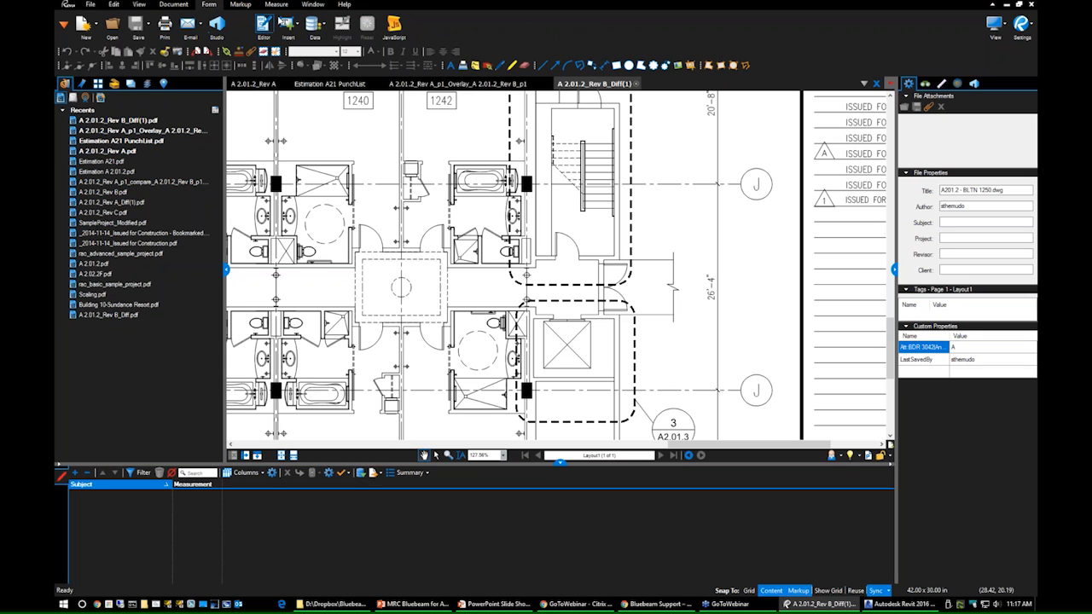
pyautogui.click(241, 6)
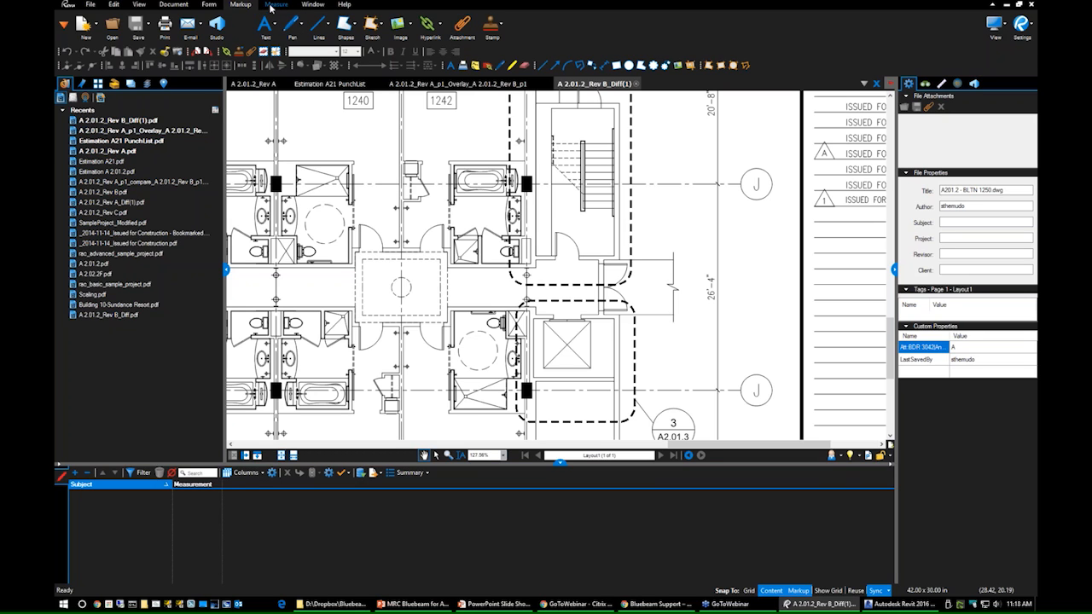
pyautogui.click(281, 6)
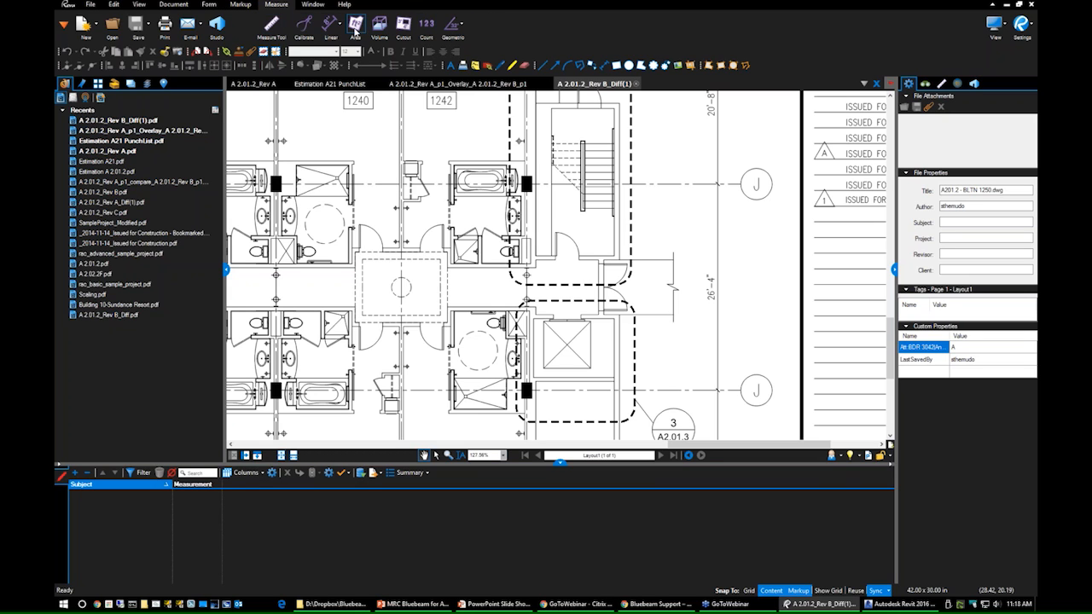
pyautogui.click(312, 7)
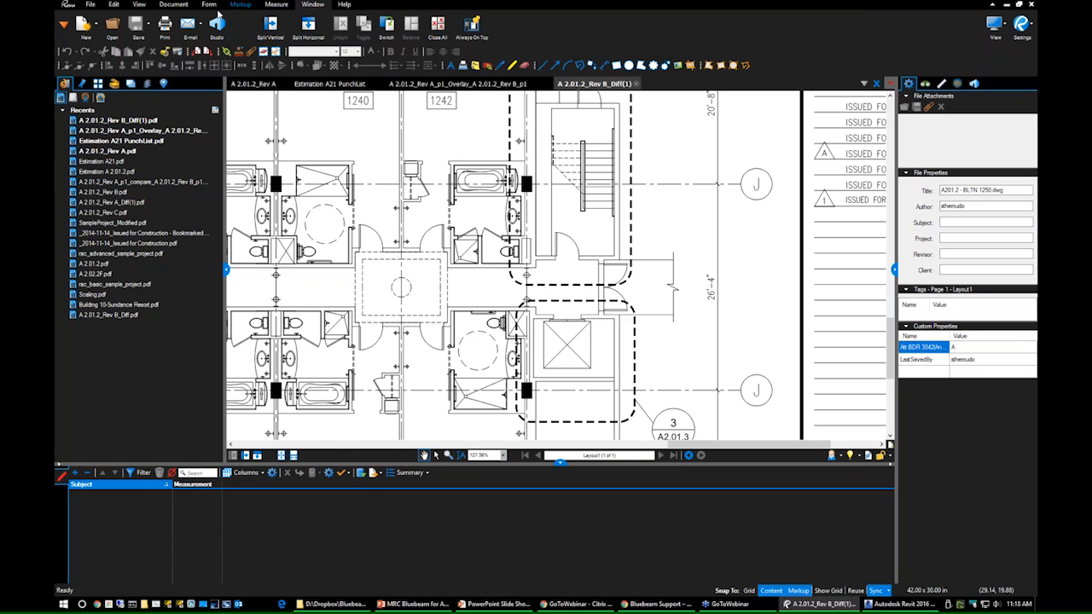
pyautogui.click(173, 4)
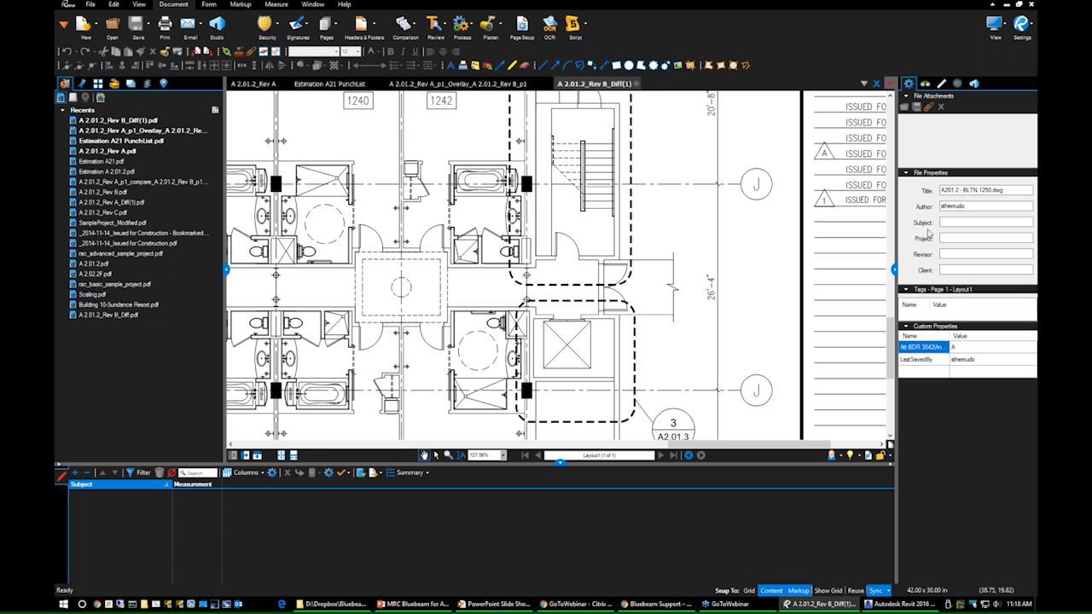
# Review the Search, Measurements, 3D Model Tree and Studio tools, ending on the file's Properties.
pyautogui.click(926, 84)
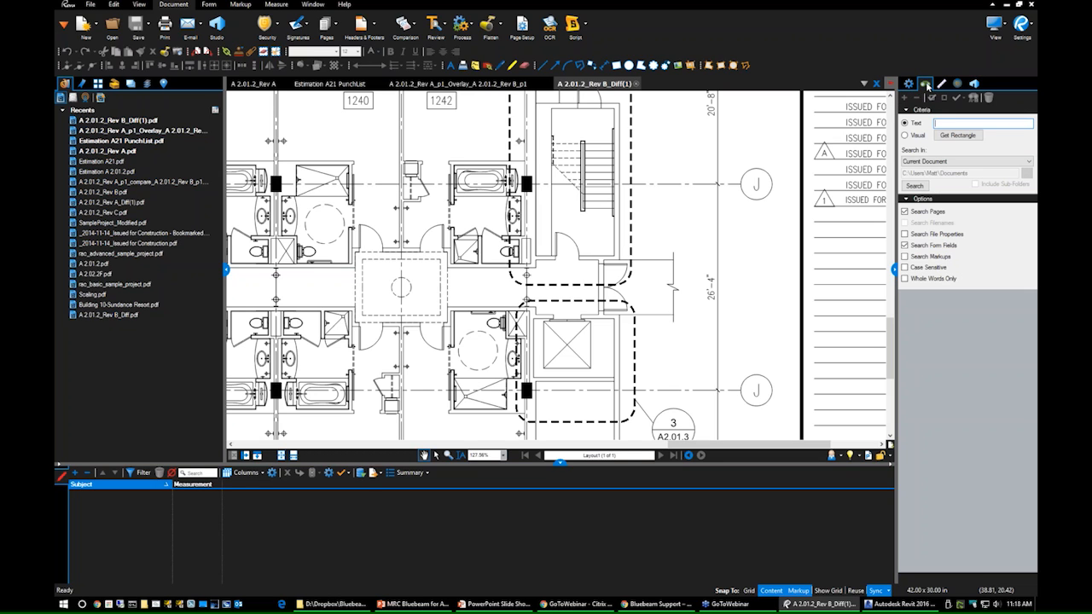
pyautogui.click(941, 83)
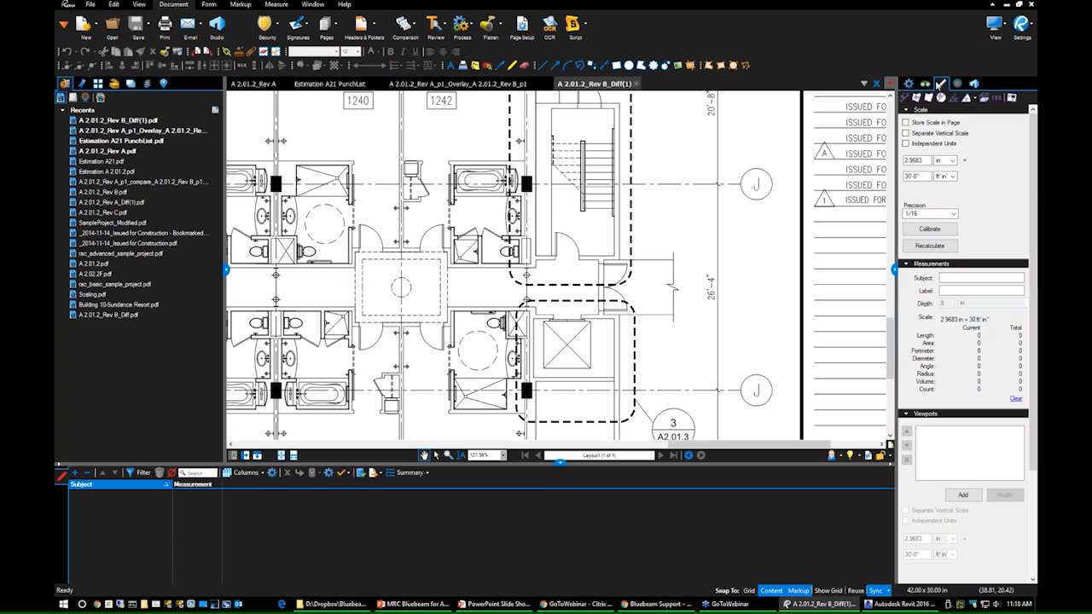
pyautogui.click(961, 85)
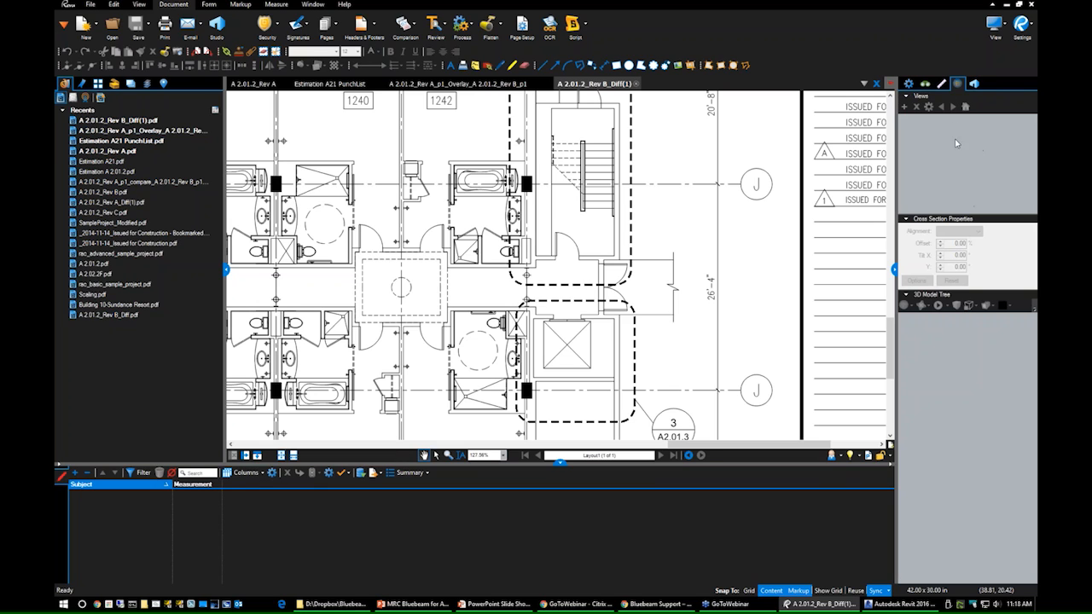
pyautogui.click(976, 84)
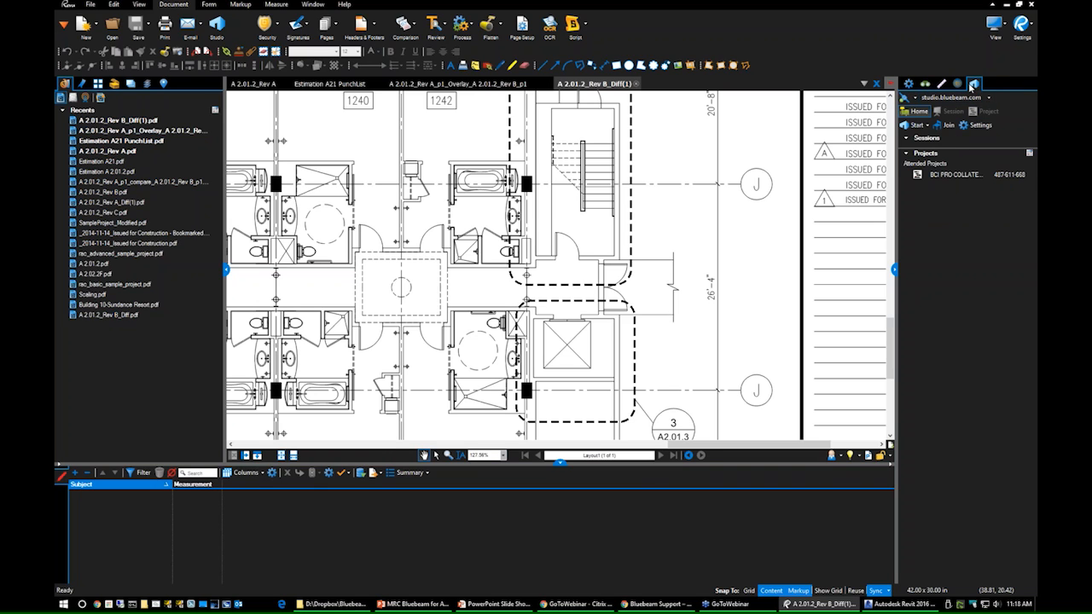
pyautogui.click(910, 83)
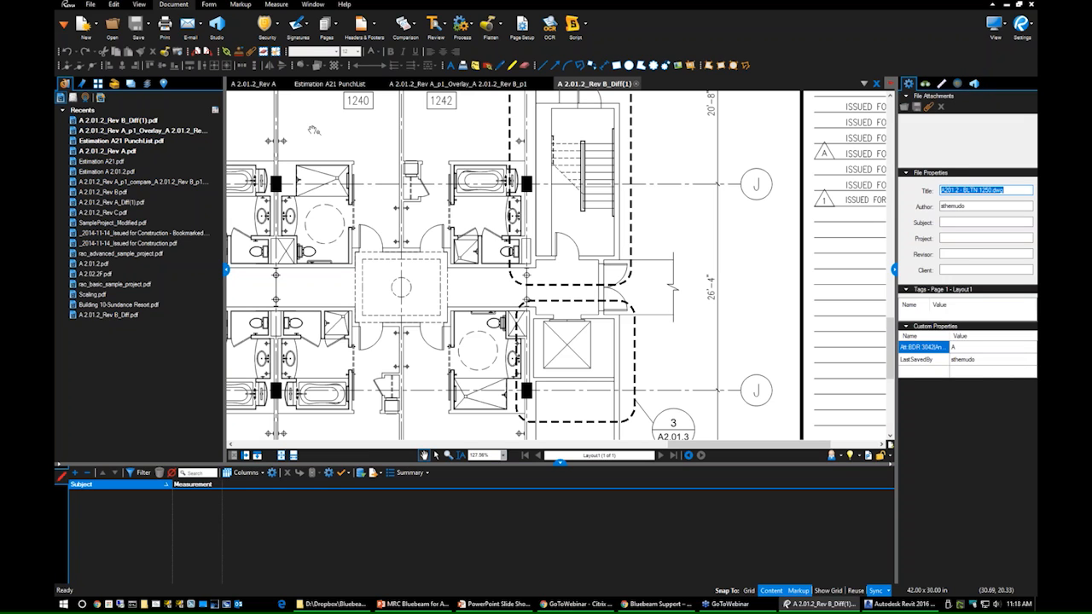
# Review the Bookmarks, Thumbnails, Tool Chest, Sets, Layers and Links views, collapsing the expanded custom tool set in the Tool Chest.
pyautogui.click(82, 85)
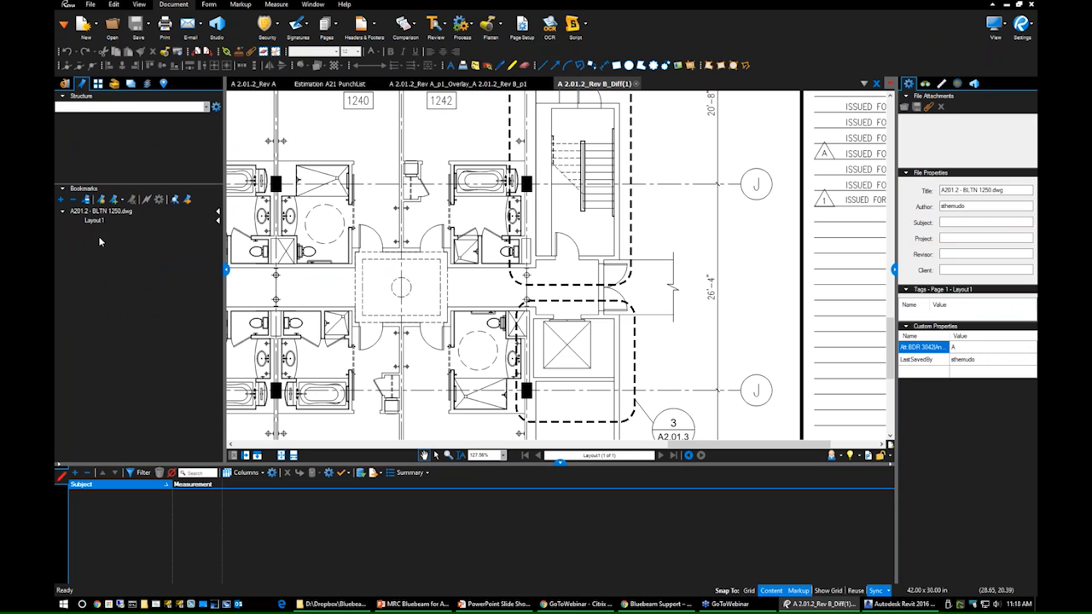
pyautogui.click(98, 84)
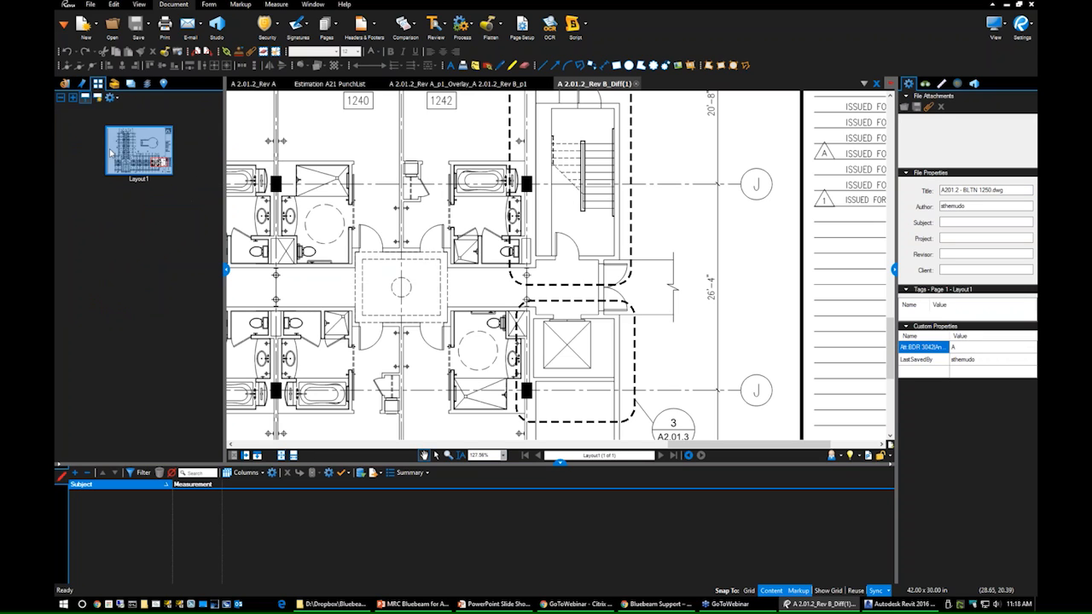
pyautogui.click(114, 84)
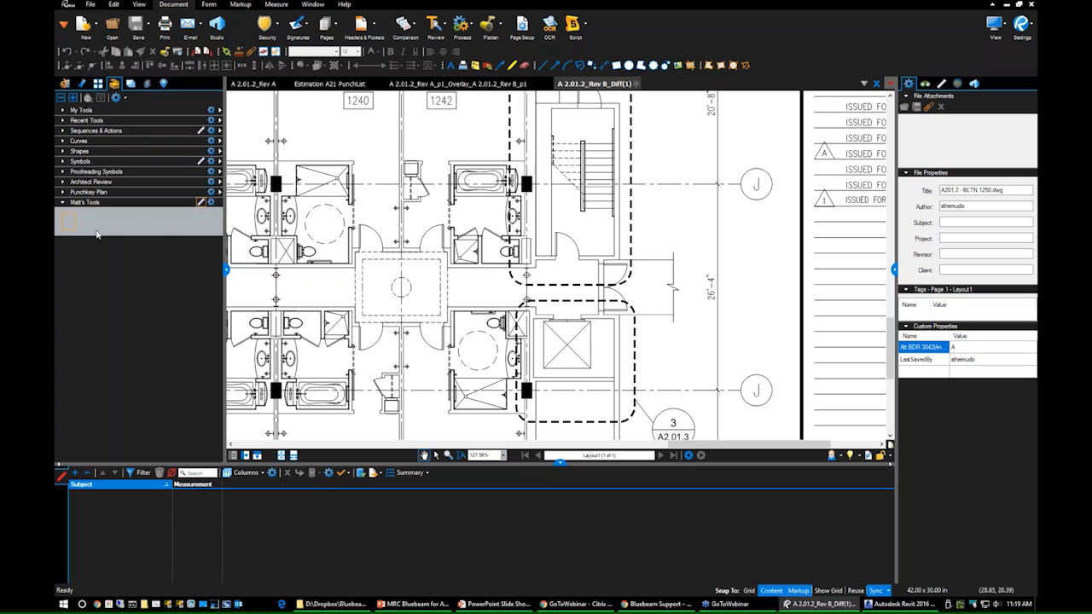
pyautogui.click(64, 203)
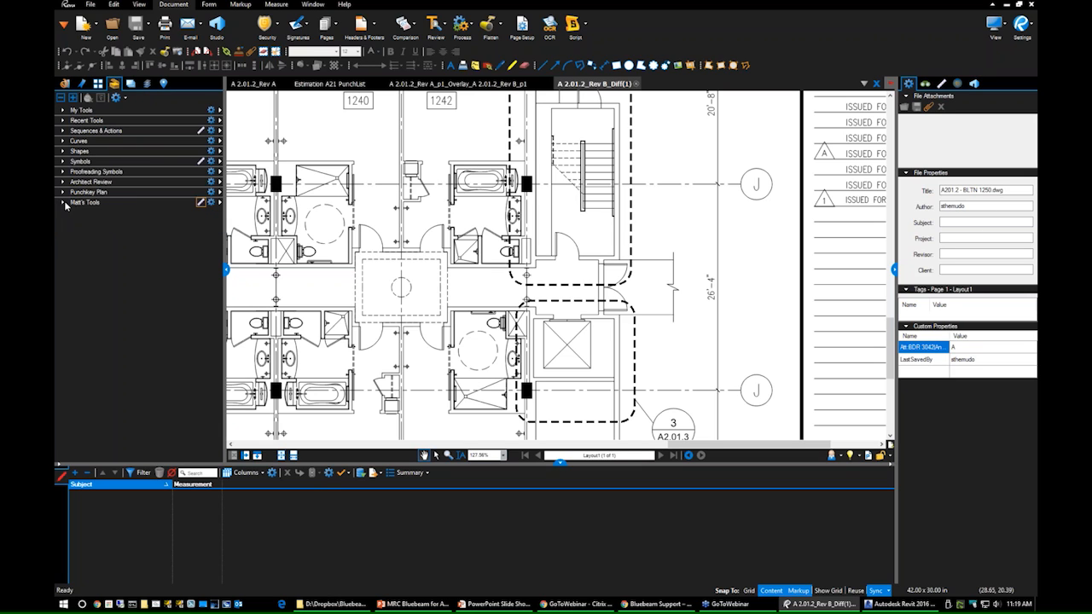
pyautogui.click(130, 85)
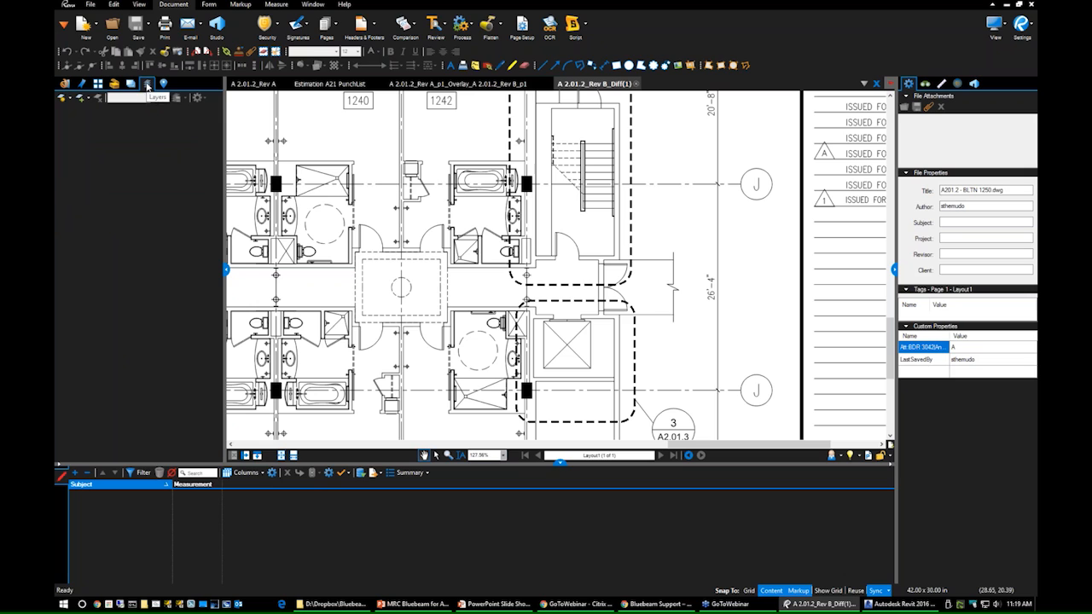
pyautogui.click(165, 85)
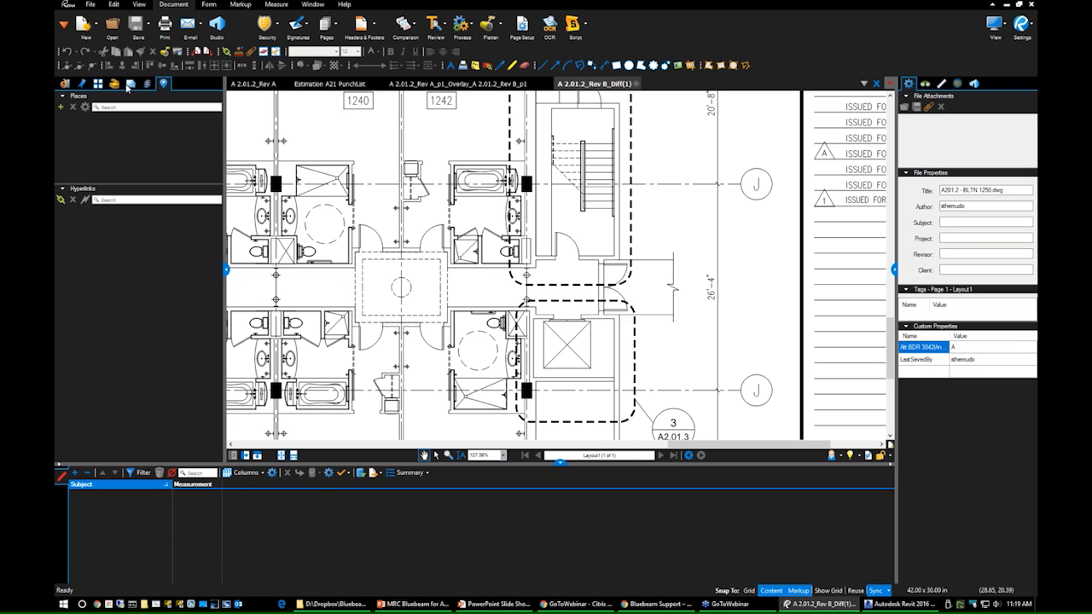
# Look over which interface components can be shown on either side of the drawing, leaving the layout as it is.
pyautogui.rightClick(179, 85)
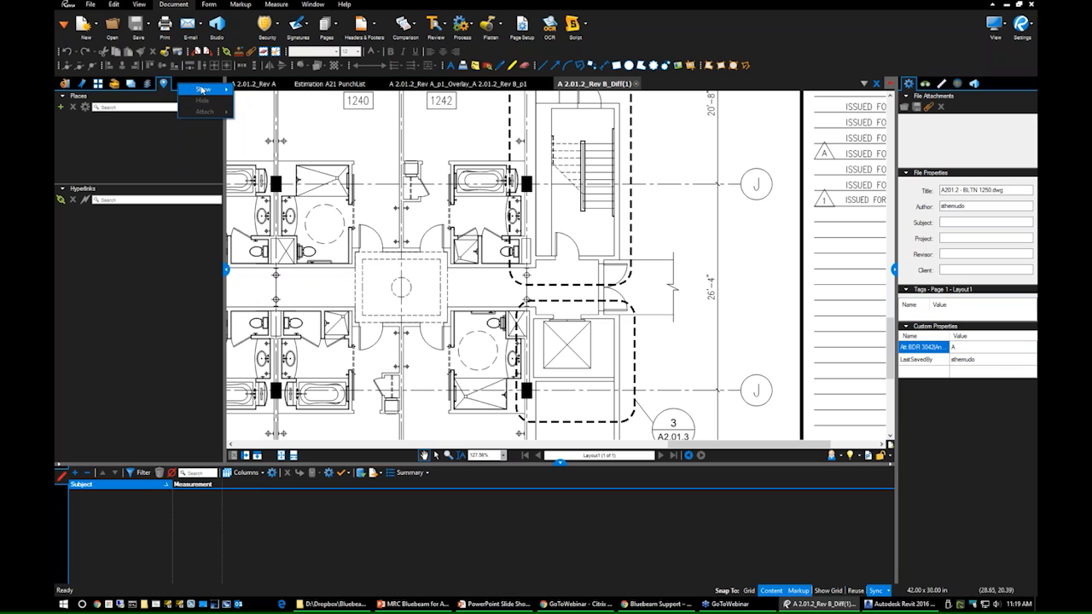
pyautogui.moveTo(202, 90)
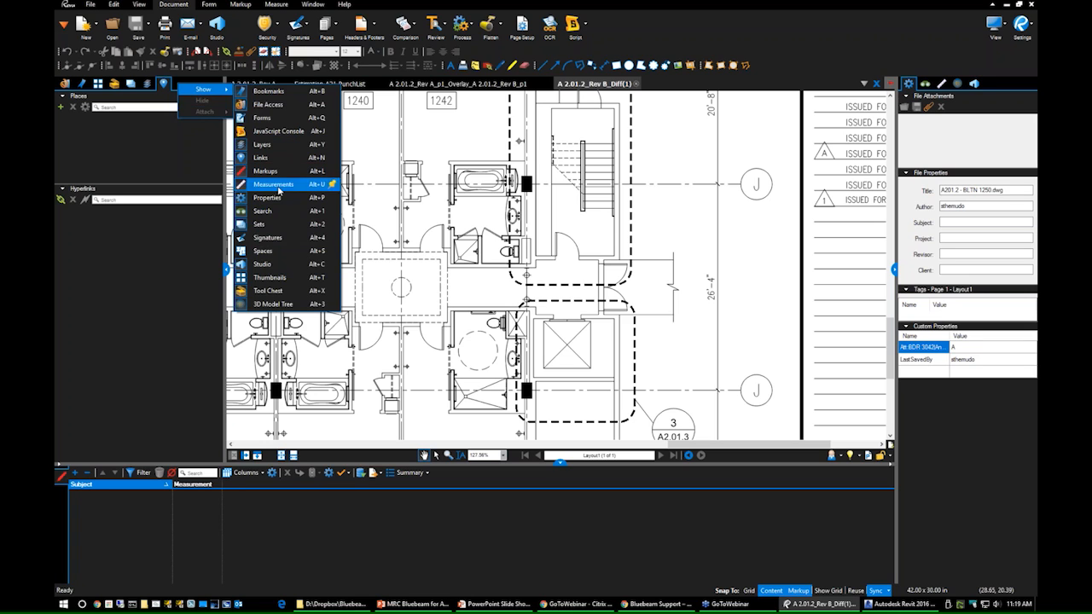
pyautogui.click(974, 82)
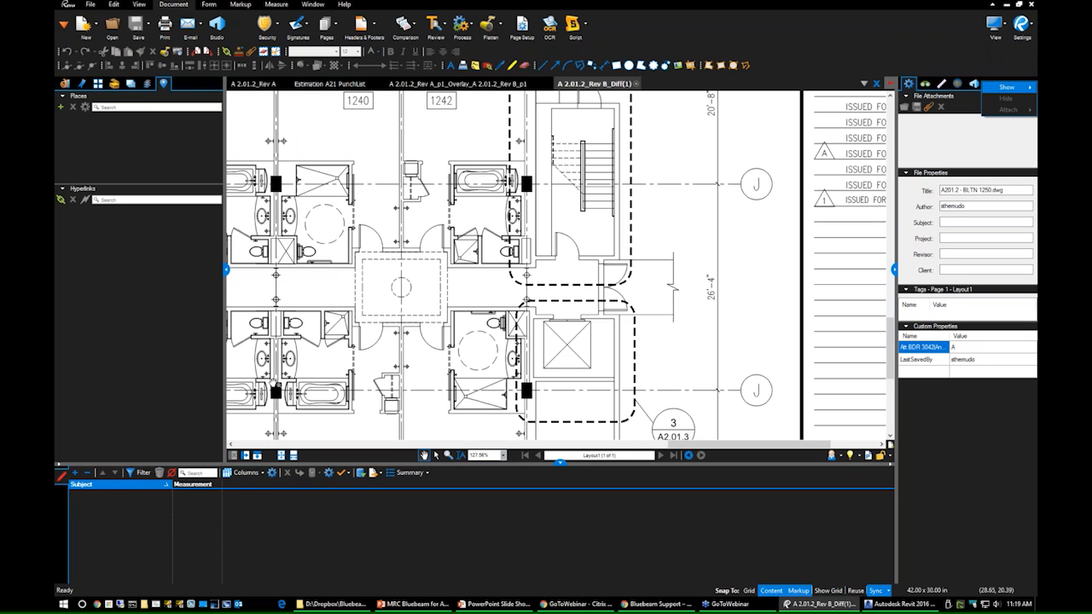
pyautogui.click(193, 510)
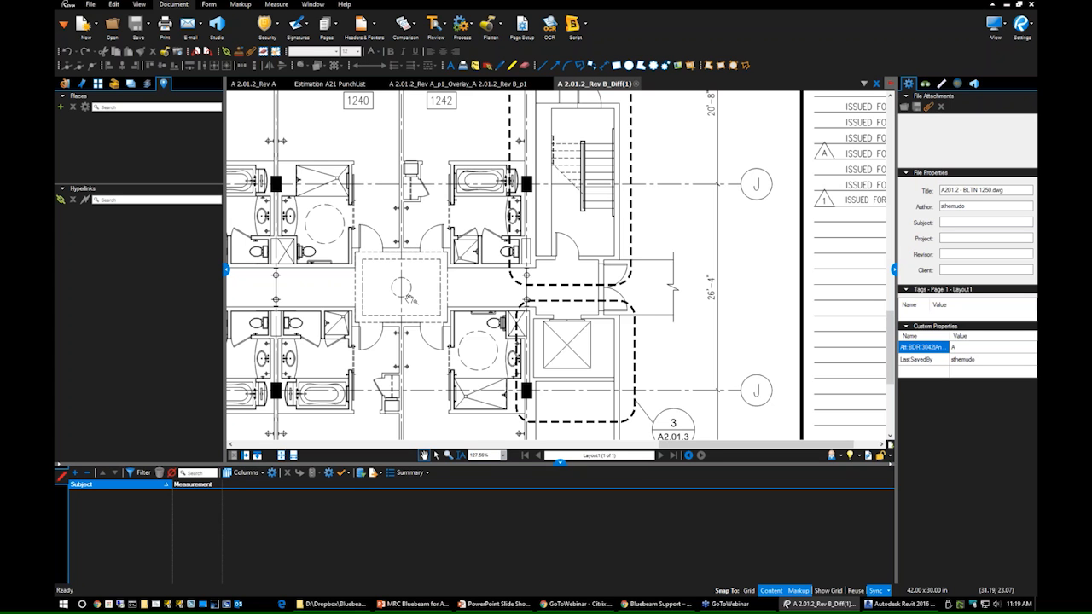
# Examine the Level 1 Wing 2 floor plan in both overview and detail.
pyautogui.scroll(-3, 418, 294)
pyautogui.scroll(-3, 559, 269)
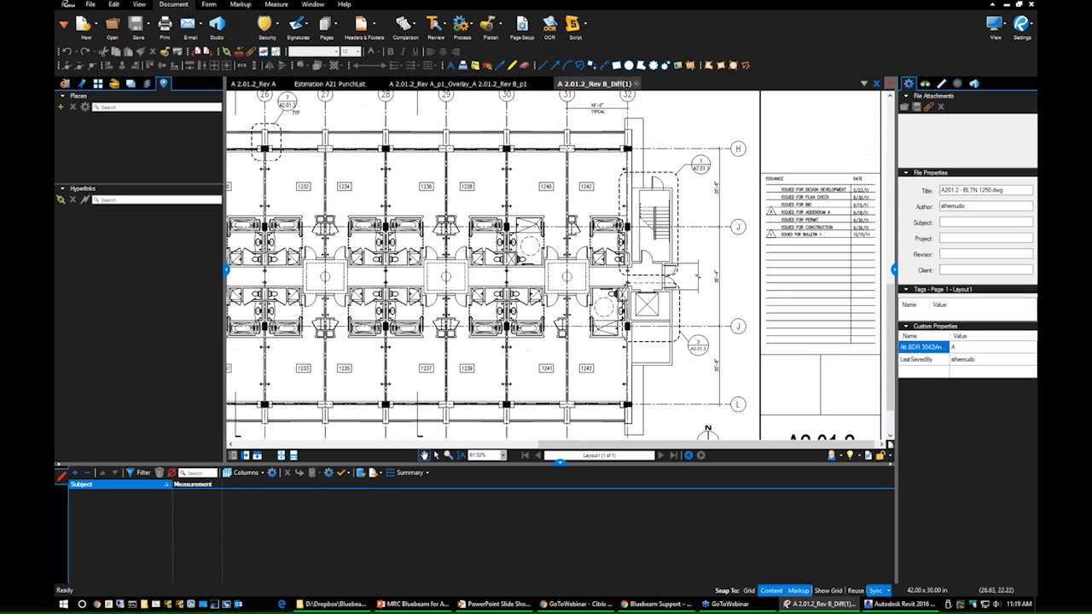
pyautogui.scroll(-3, 564, 263)
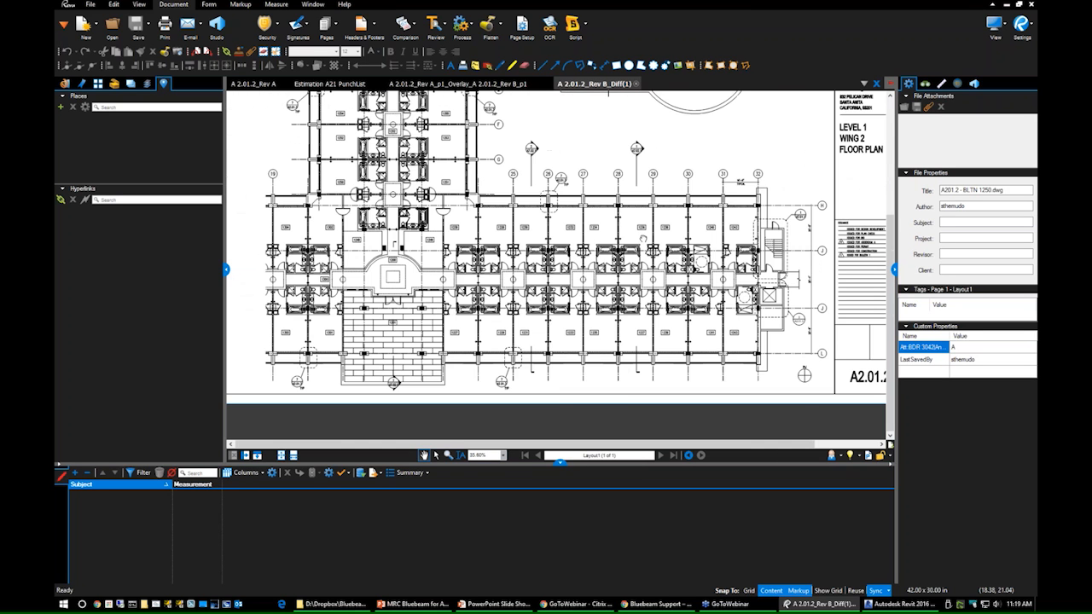
pyautogui.moveTo(428, 167)
pyautogui.mouseDown()
pyautogui.moveTo(346, 288)
pyautogui.moveTo(464, 245)
pyautogui.moveTo(468, 170)
pyautogui.mouseUp()
pyautogui.scroll(-2, 510, 290)
pyautogui.scroll(8, 510, 299)
pyautogui.scroll(-8, 517, 301)
pyautogui.moveTo(518, 300); pyautogui.dragTo(446, 280)
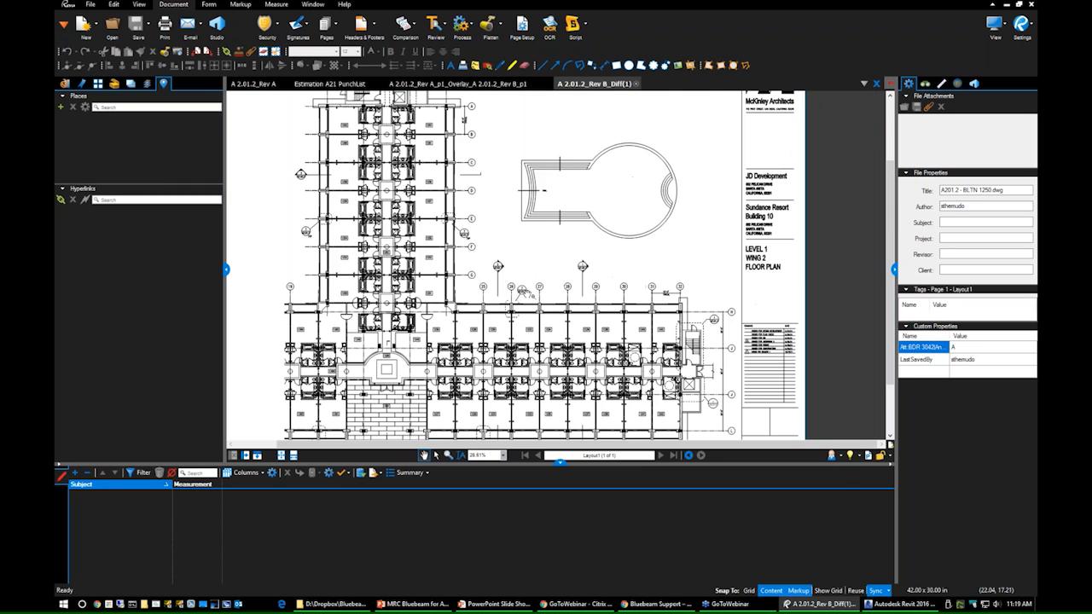
pyautogui.scroll(2, 527, 294)
pyautogui.moveTo(527, 293); pyautogui.dragTo(565, 250)
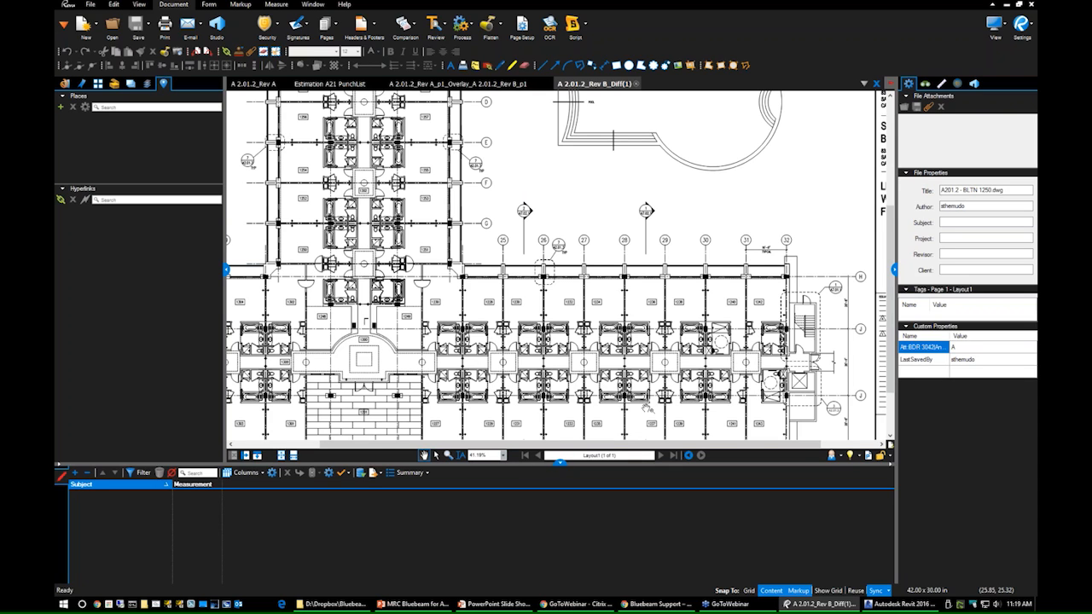
# Look over the available interface profiles and dismiss the list without choosing one.
pyautogui.click(842, 460)
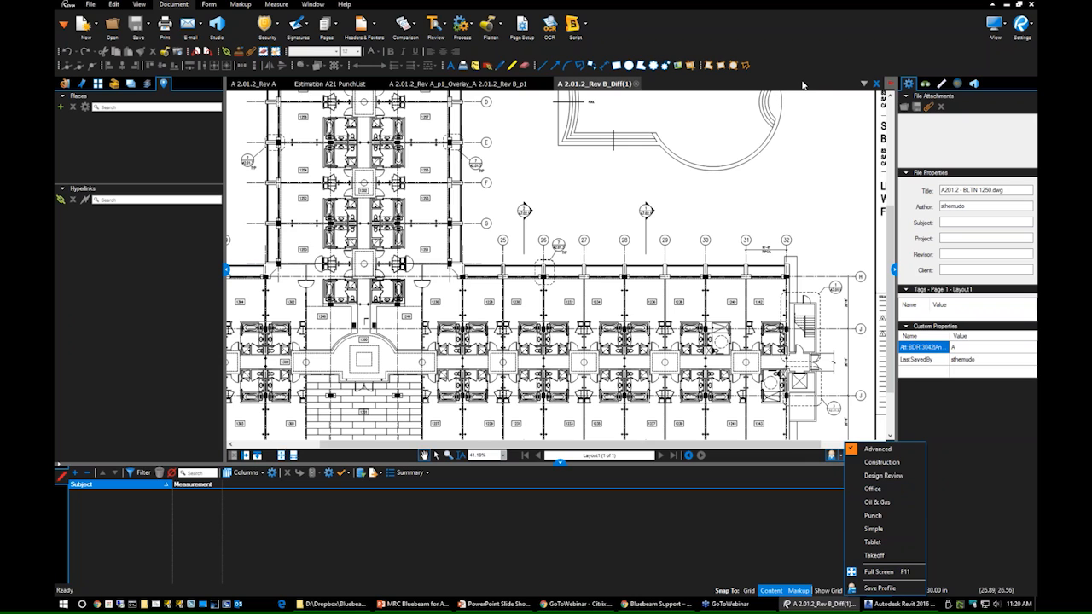
pyautogui.click(831, 52)
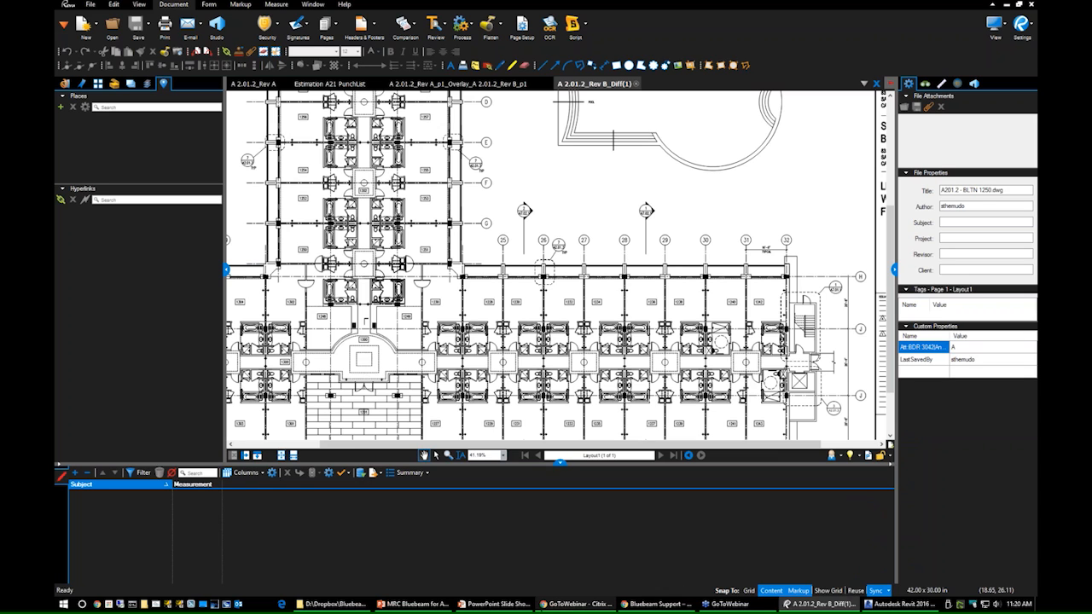
# Switch to the PowerPoint slide show and advance to the Leveraging the Tool Chest slide.
pyautogui.hotkey('alt', 'Tab')
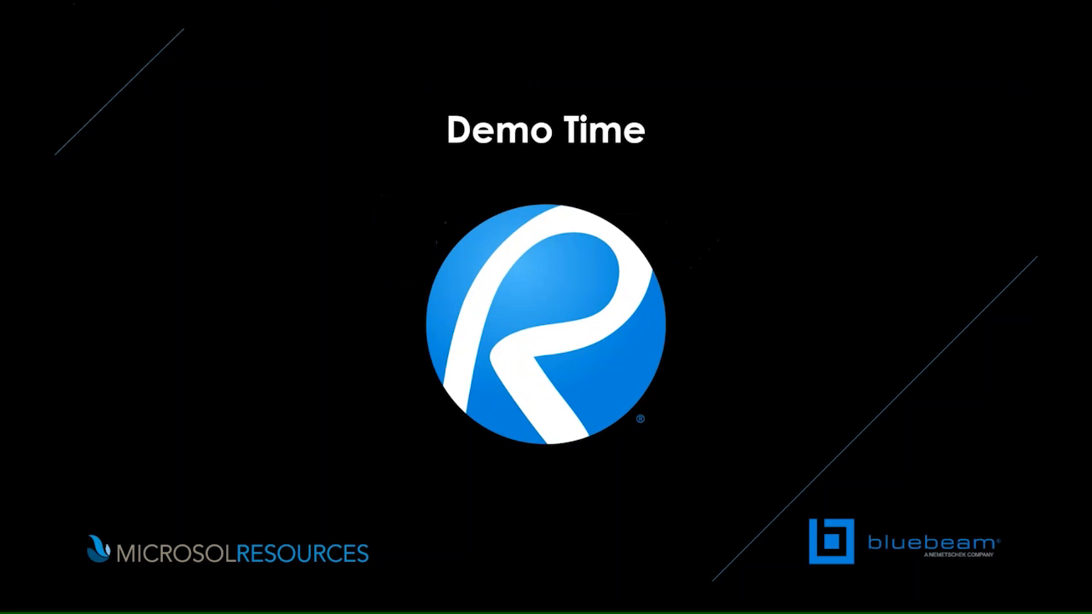
pyautogui.press('Right')
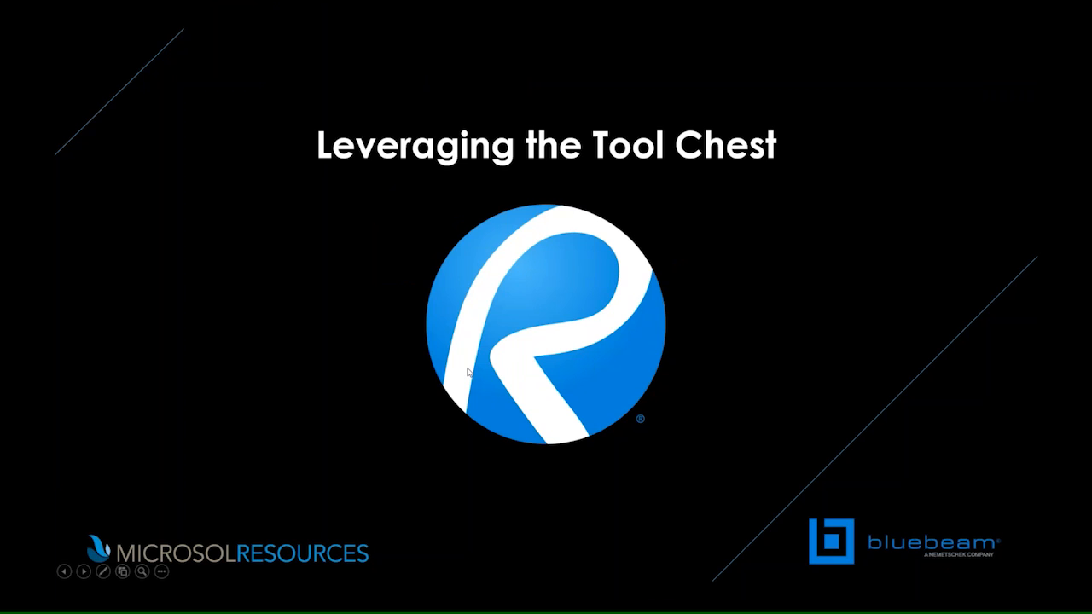
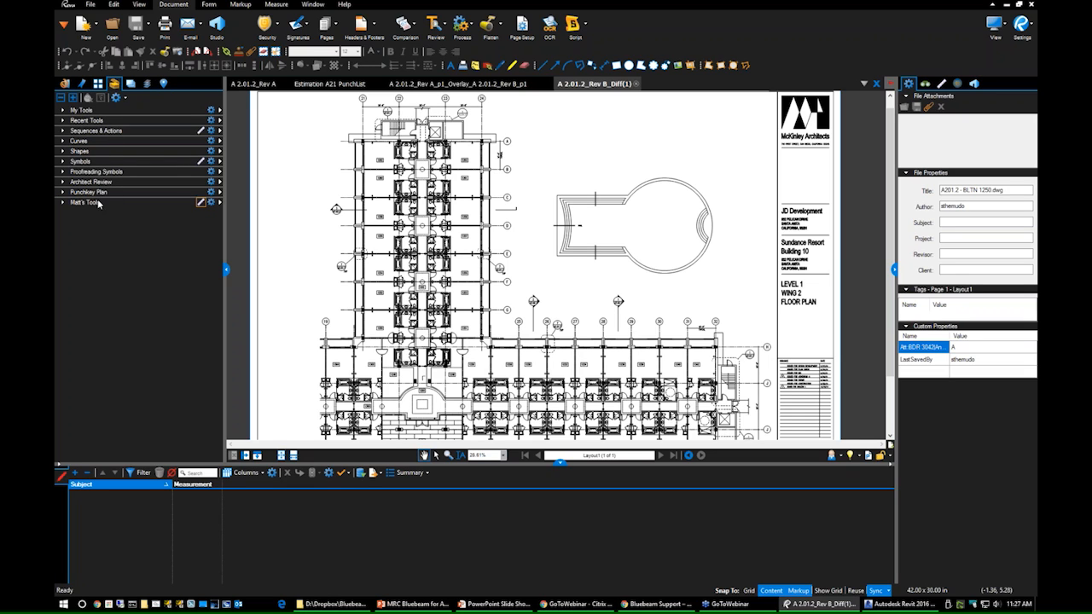
# Expand the custom tool set at the end of the Tool Chest, plus the Recent Tools and My Tools sets.
pyautogui.click(64, 203)
pyautogui.click(79, 203)
pyautogui.click(67, 204)
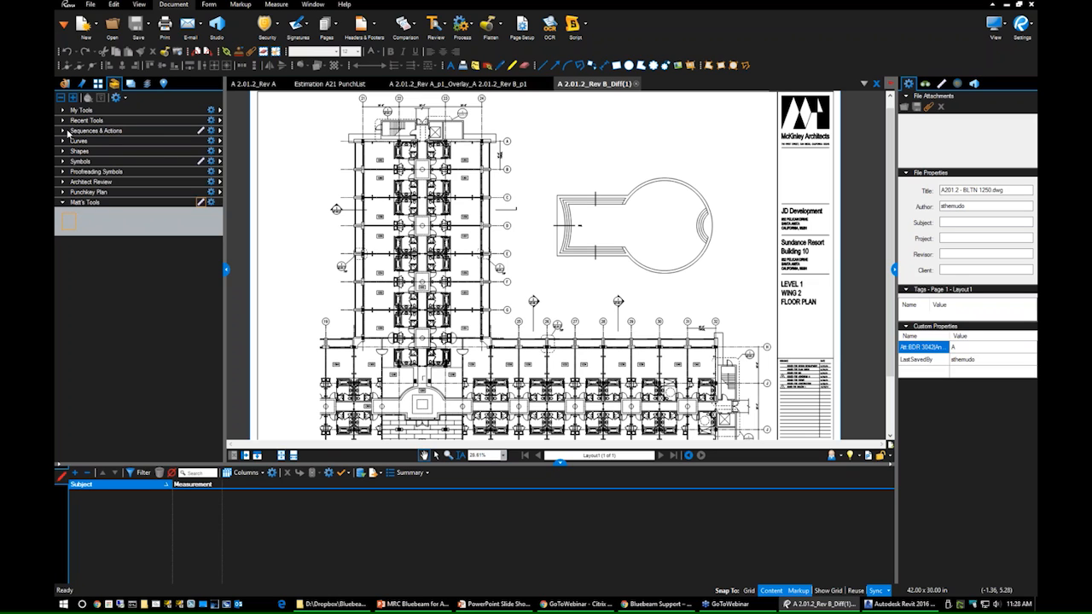
pyautogui.click(62, 120)
pyautogui.click(63, 110)
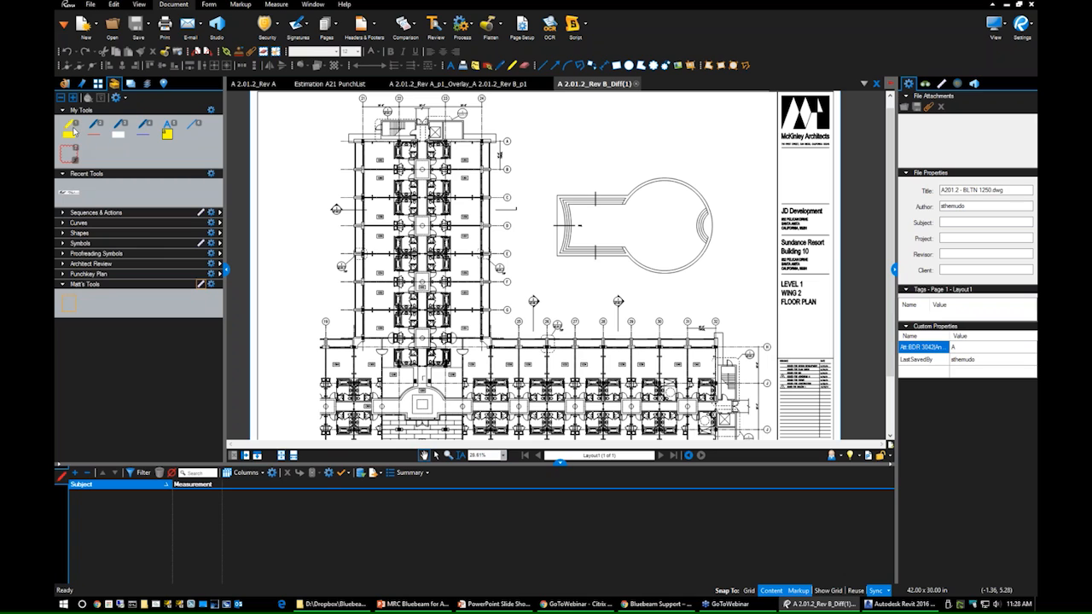
# Draw two freehand yellow highlights with the My Tools highlighter, one across the pool and one around the rooms near grid D.
pyautogui.click(74, 130)
pyautogui.moveTo(533, 256)
pyautogui.mouseDown()
pyautogui.moveTo(550, 229)
pyautogui.moveTo(597, 221)
pyautogui.moveTo(665, 248)
pyautogui.mouseUp()
pyautogui.moveTo(481, 223); pyautogui.dragTo(466, 217)
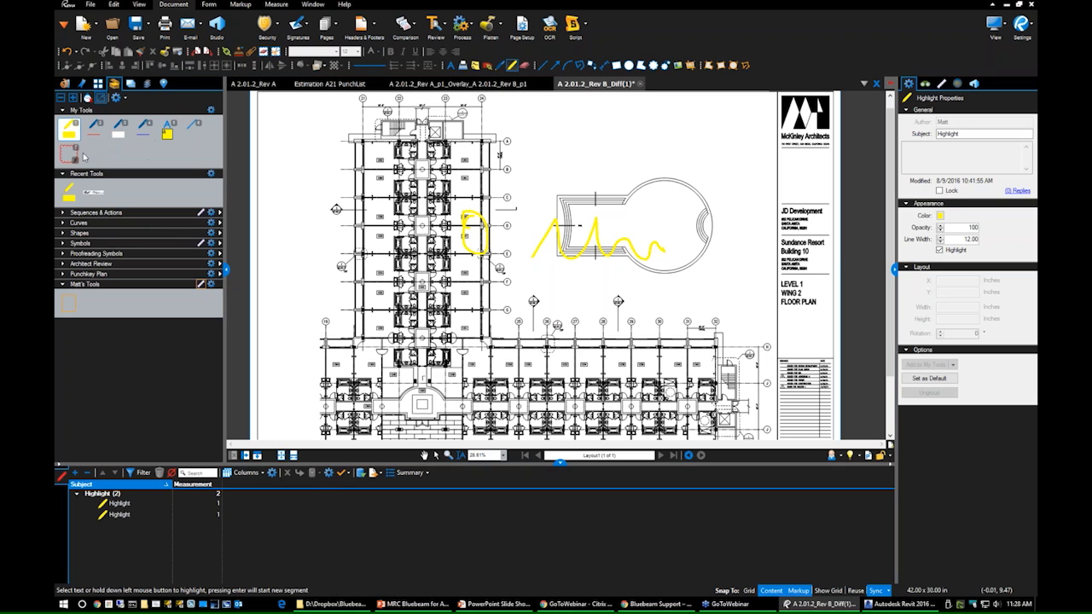
# Place a small red cloud from My Tools at the upper-right corner of the wing near grid A.
pyautogui.click(70, 153)
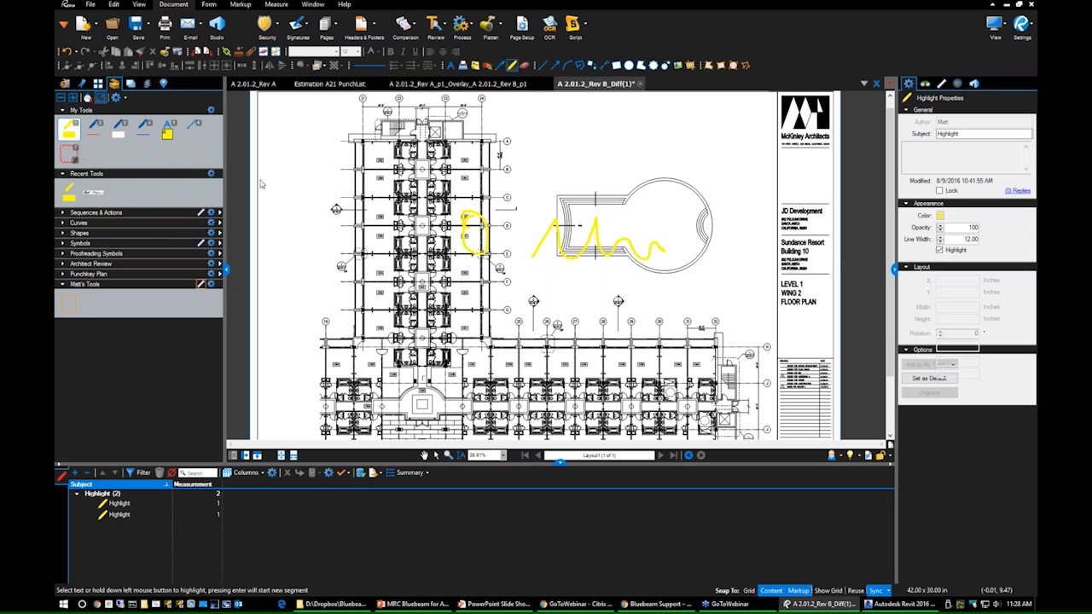
pyautogui.moveTo(500, 145); pyautogui.dragTo(498, 150)
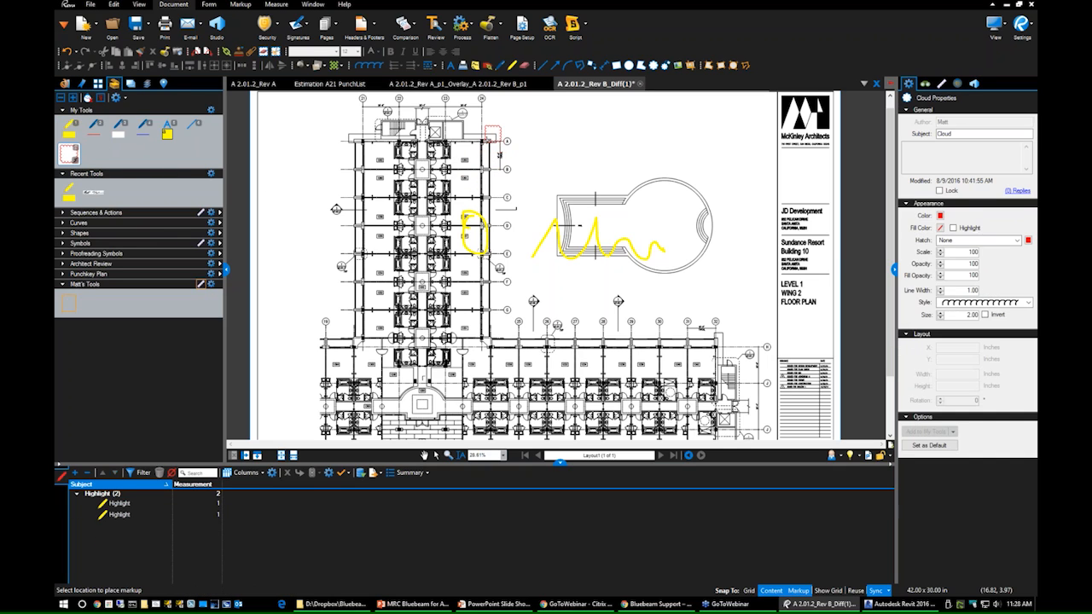
pyautogui.scroll(2, 490, 145)
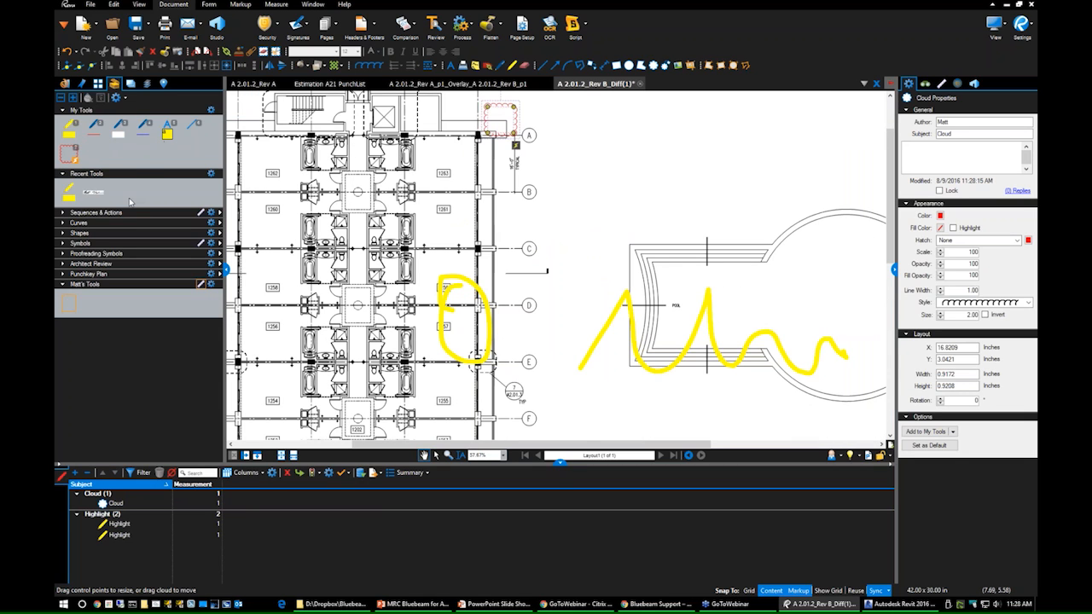
pyautogui.click(565, 149)
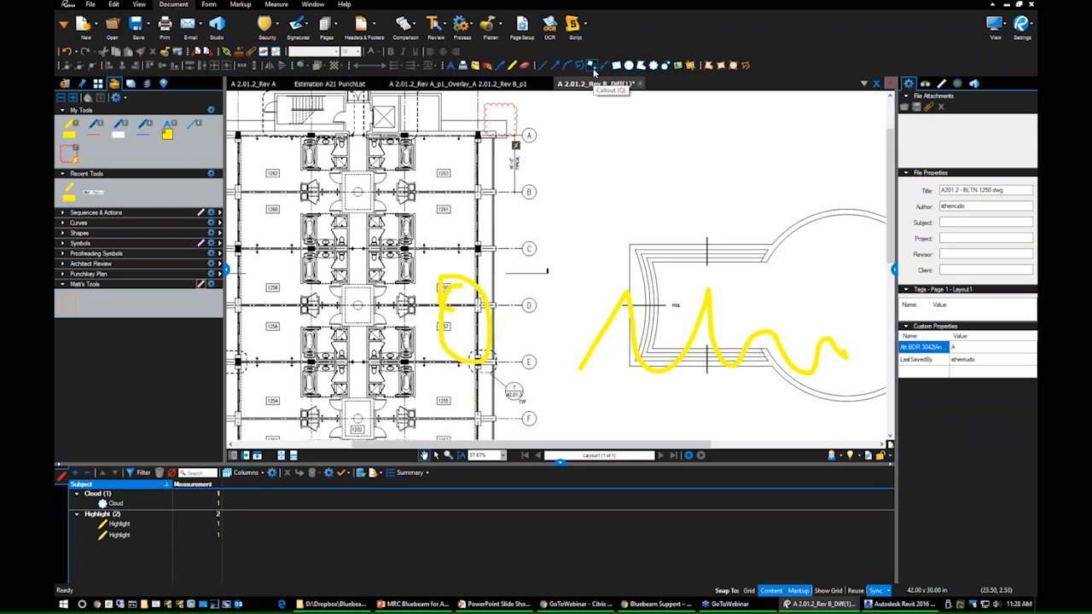
# Add a callout reading "this is a callout" that points to the exterior wall at grid C.
pyautogui.click(593, 65)
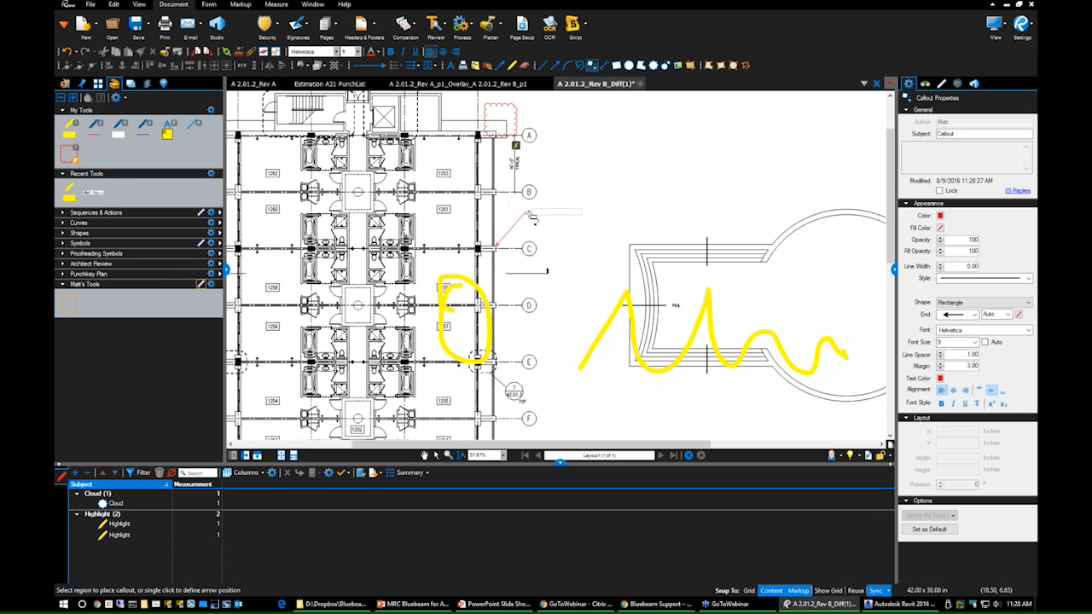
pyautogui.click(530, 217)
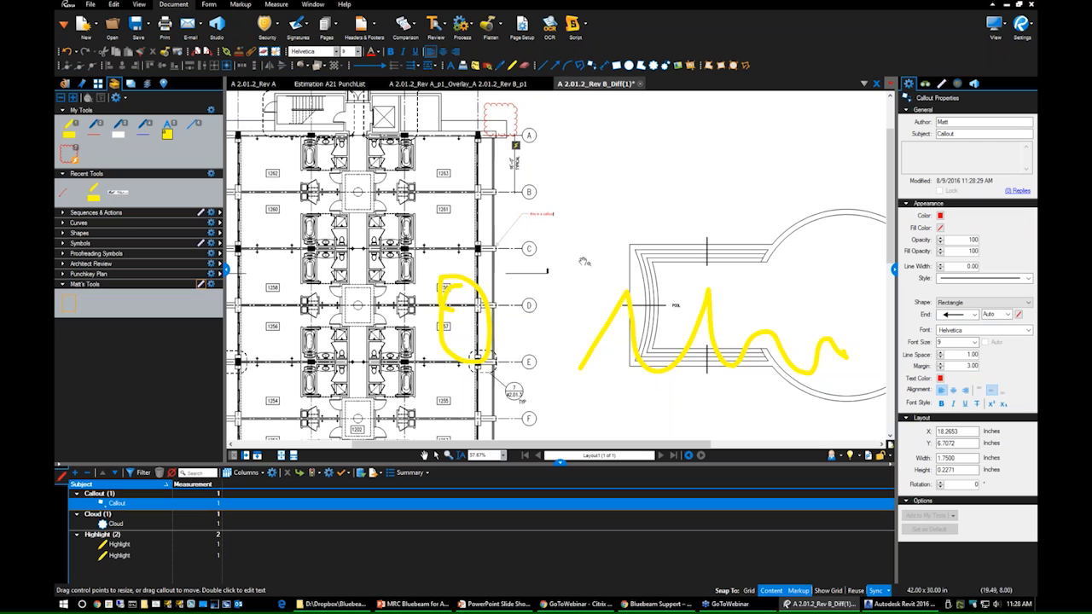
pyautogui.scroll(2, 510, 225)
pyautogui.scroll(3, 509, 225)
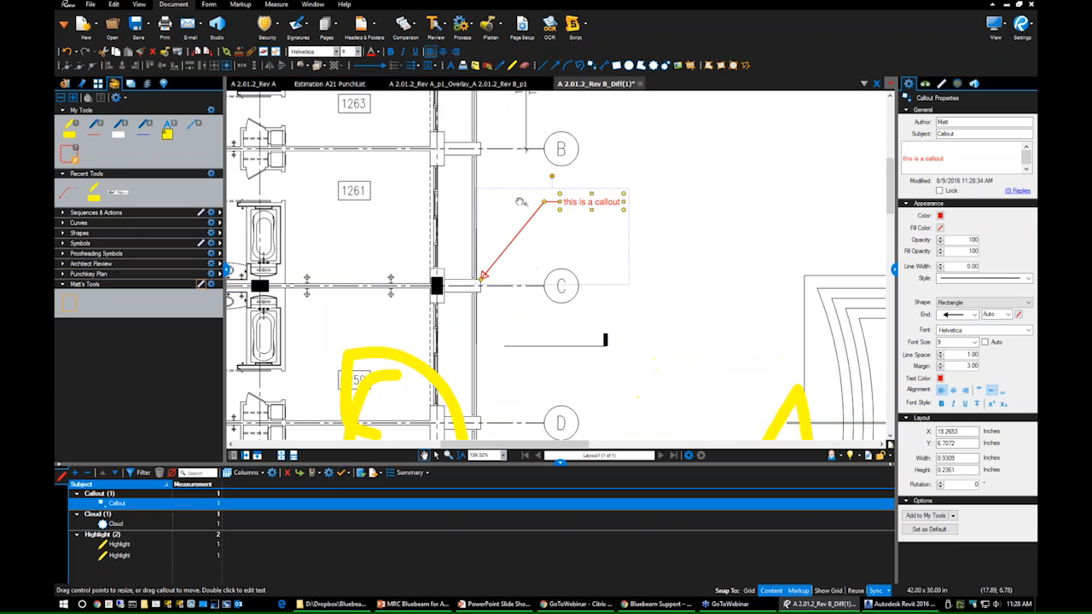
# Place an exact copy of the recent callout below the original, and switch the recent callout tool to properties mode.
pyautogui.click(71, 197)
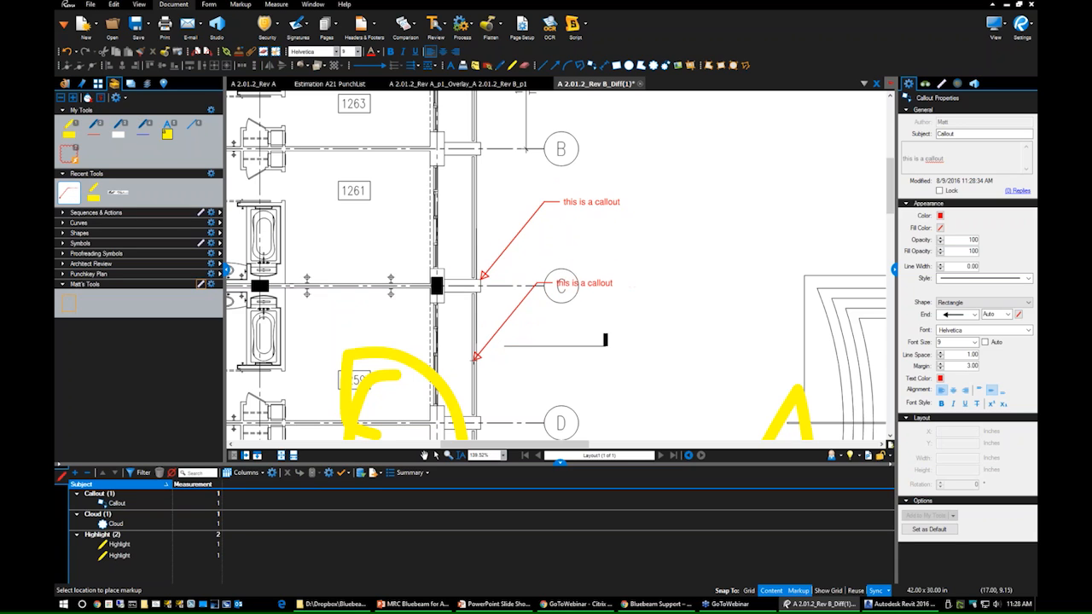
pyautogui.click(474, 359)
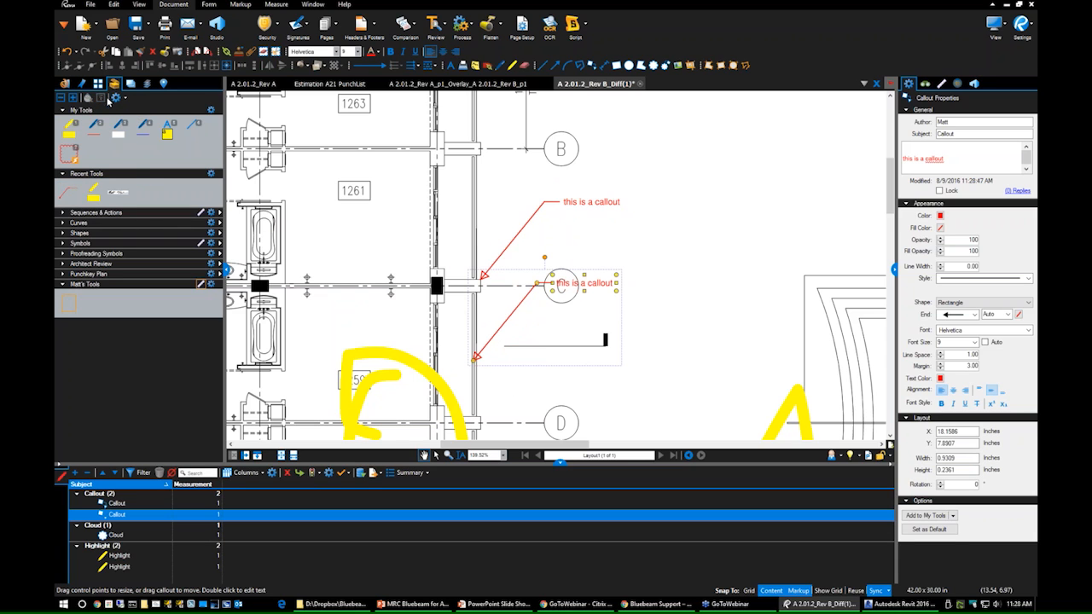
pyautogui.click(74, 194)
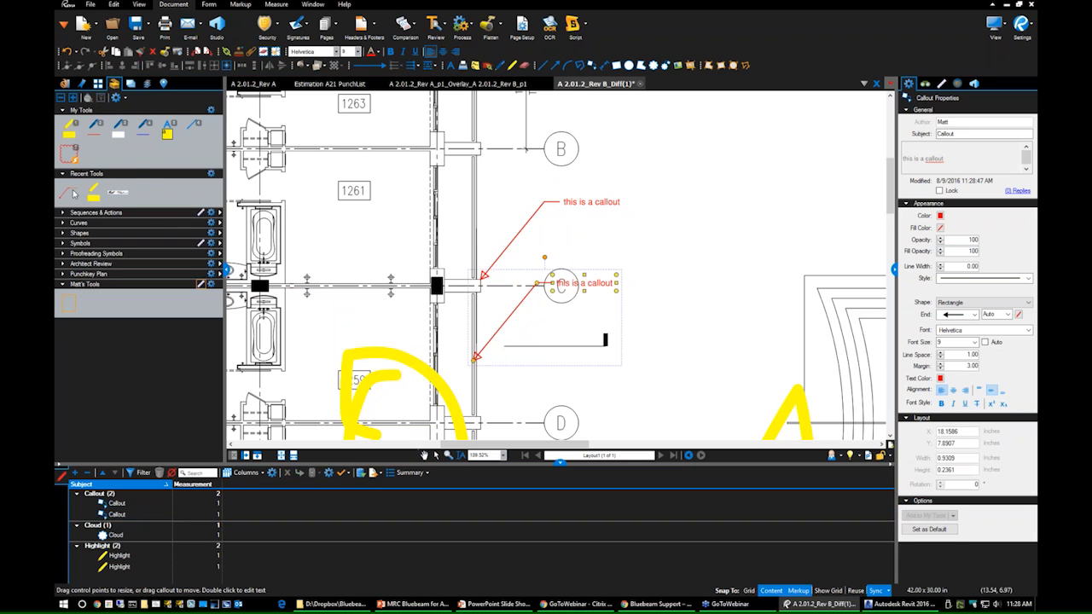
pyautogui.click(101, 98)
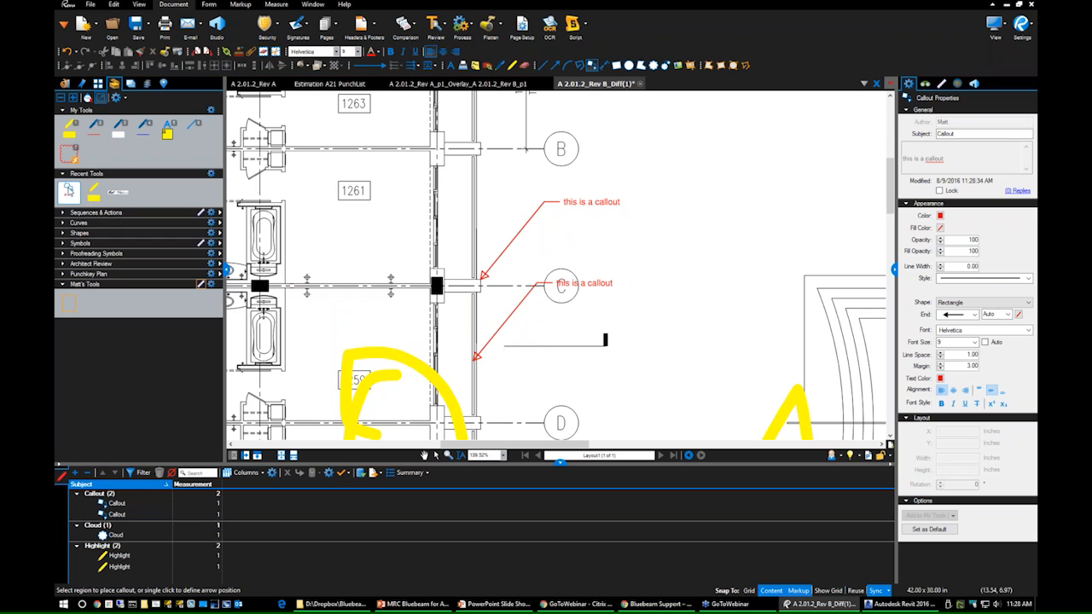
pyautogui.click(474, 409)
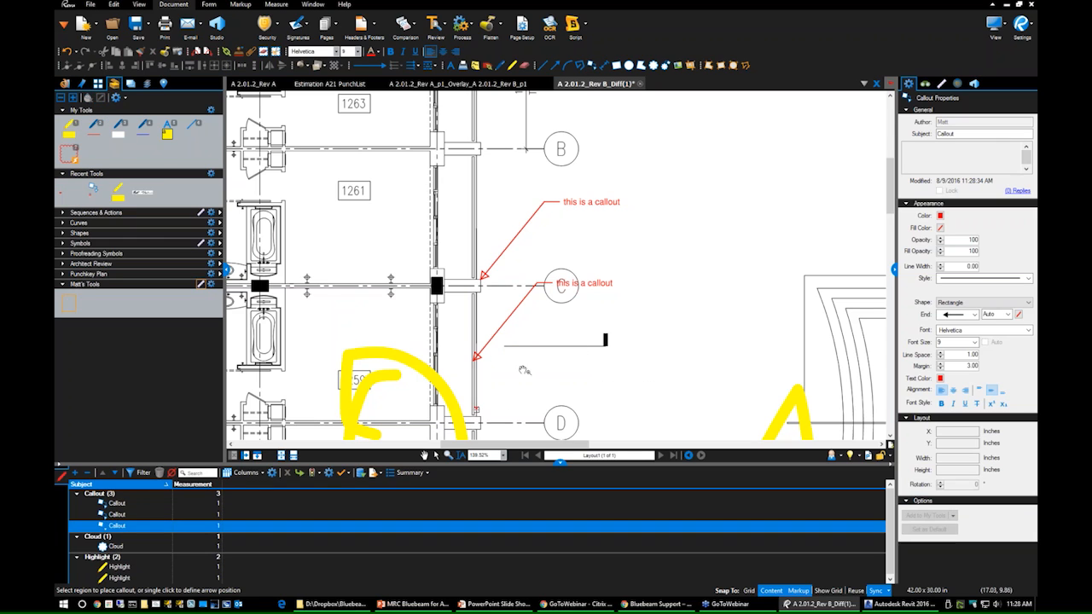
pyautogui.moveTo(532, 383); pyautogui.dragTo(573, 353)
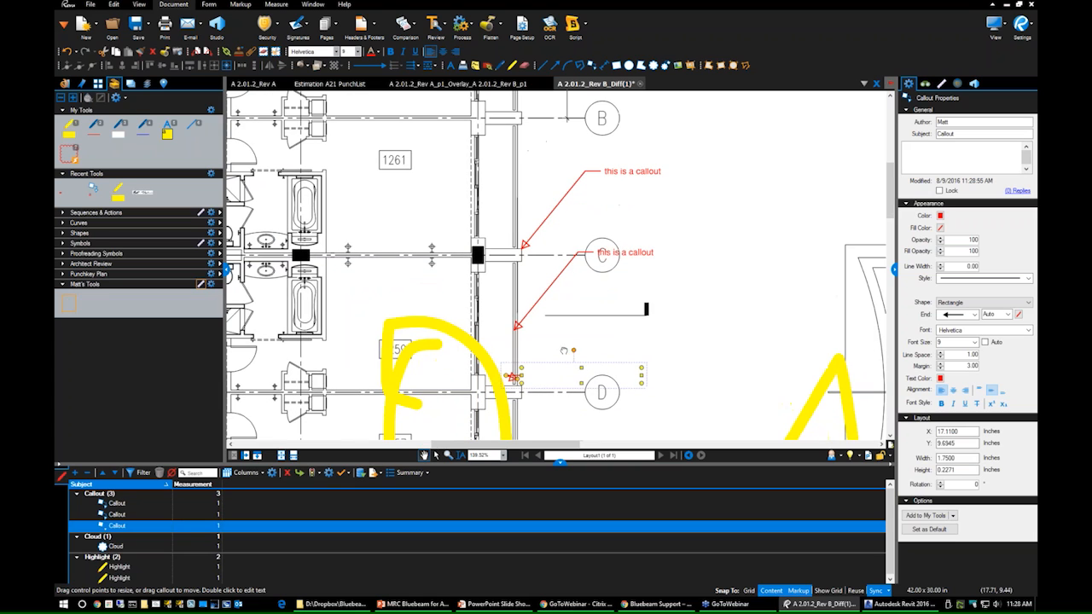
pyautogui.click(590, 294)
pyautogui.click(513, 379)
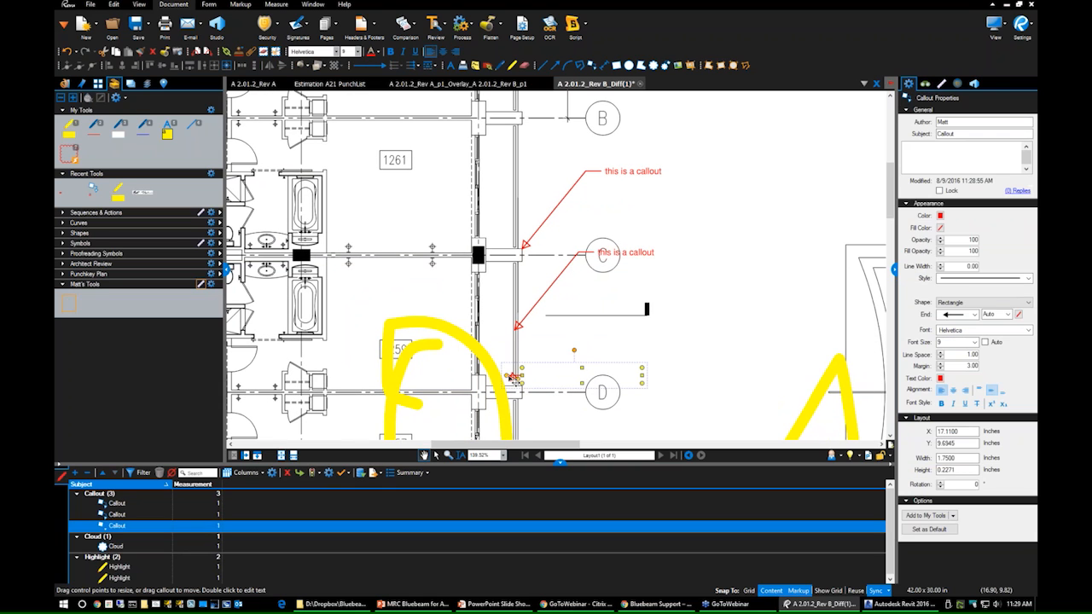
pyautogui.press('Delete')
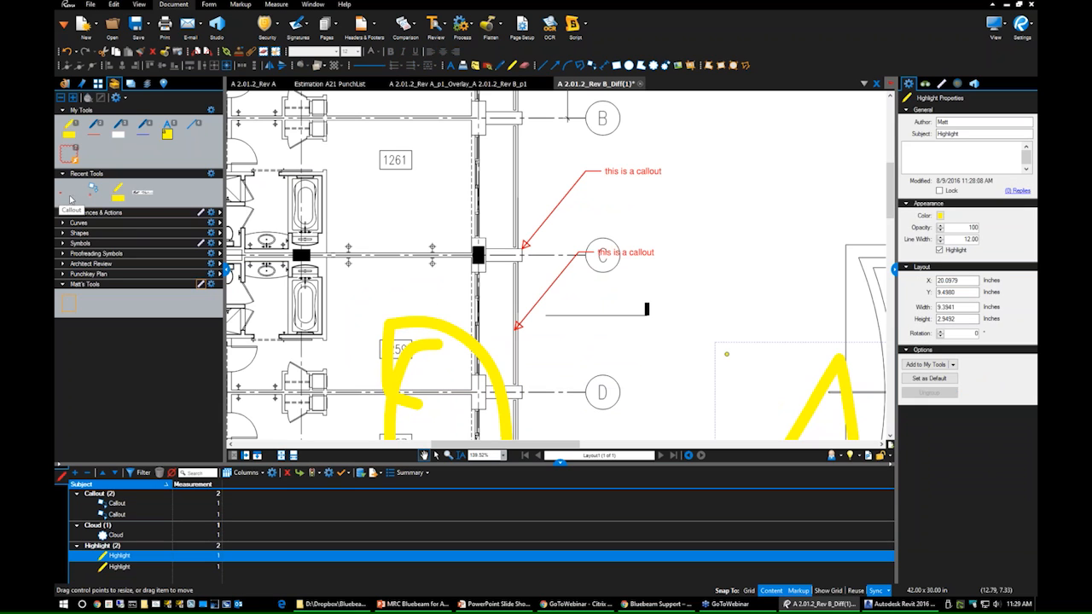
# Use the recent callout tool in properties mode to add a callout near grid D reading "another callout".
pyautogui.click(613, 255)
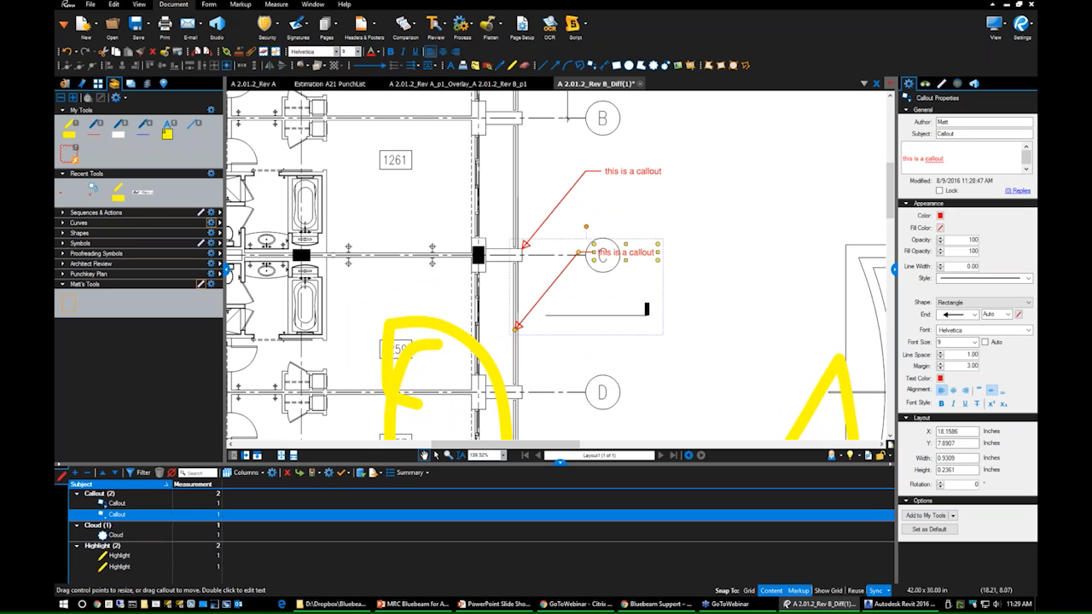
pyautogui.click(93, 189)
pyautogui.click(539, 371)
pyautogui.click(623, 338)
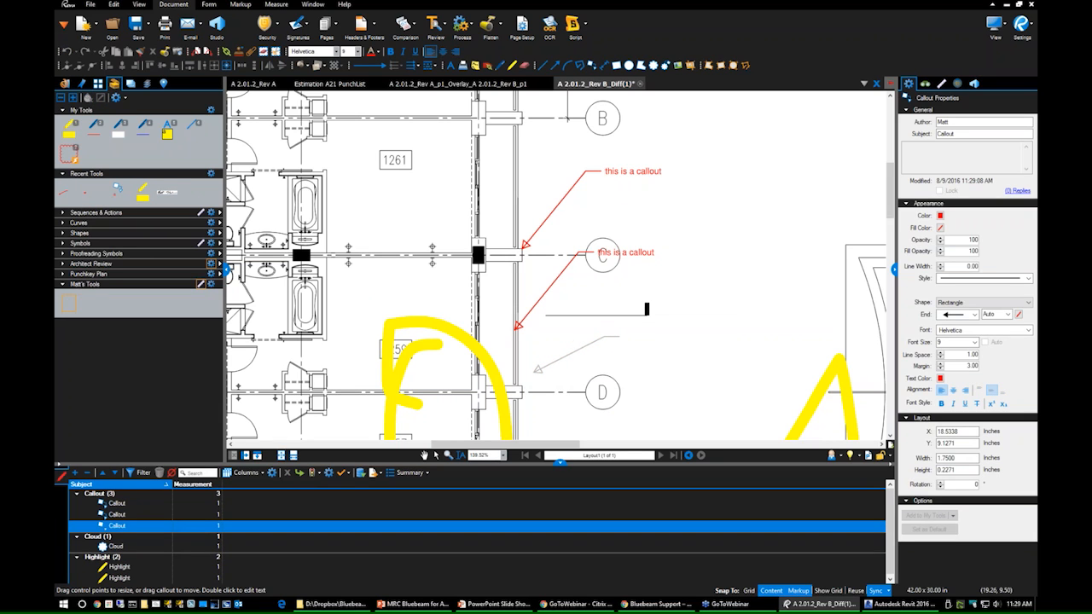
pyautogui.write('another clalout')
pyautogui.press('Left')
pyautogui.press('Left')
pyautogui.press('Left')
pyautogui.write('l')
pyautogui.press('BackSpace')
pyautogui.press('Escape')
pyautogui.scroll(-4, 500, 315)
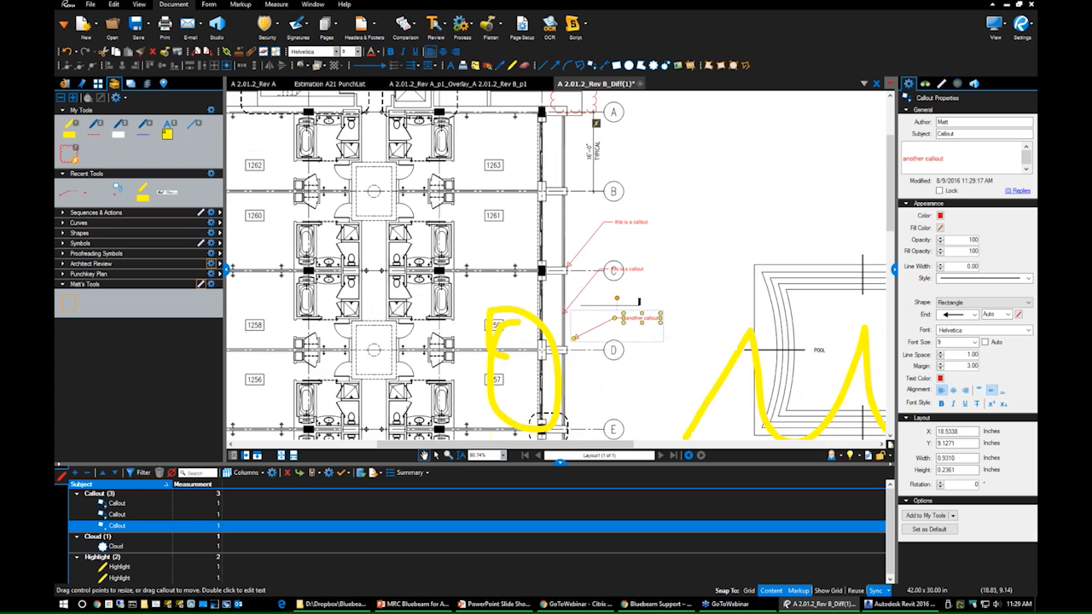
pyautogui.scroll(-2, 480, 237)
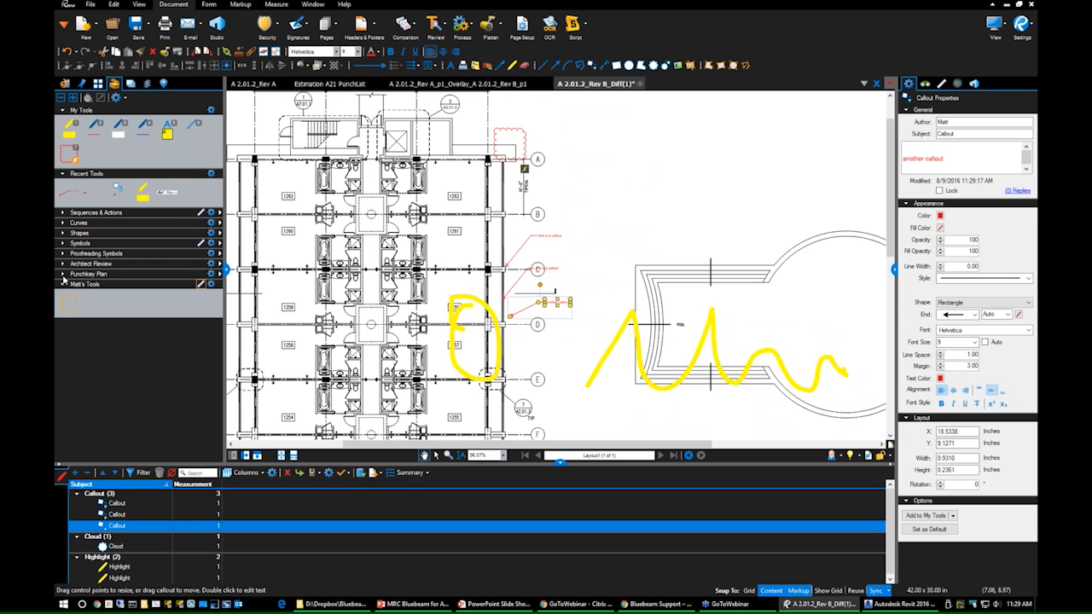
# Expand every remaining tool set from Punchkey Plan up to Sequences & Actions and look through their contents.
pyautogui.click(63, 273)
pyautogui.click(63, 264)
pyautogui.click(62, 253)
pyautogui.click(62, 243)
pyautogui.click(62, 233)
pyautogui.click(62, 223)
pyautogui.click(62, 212)
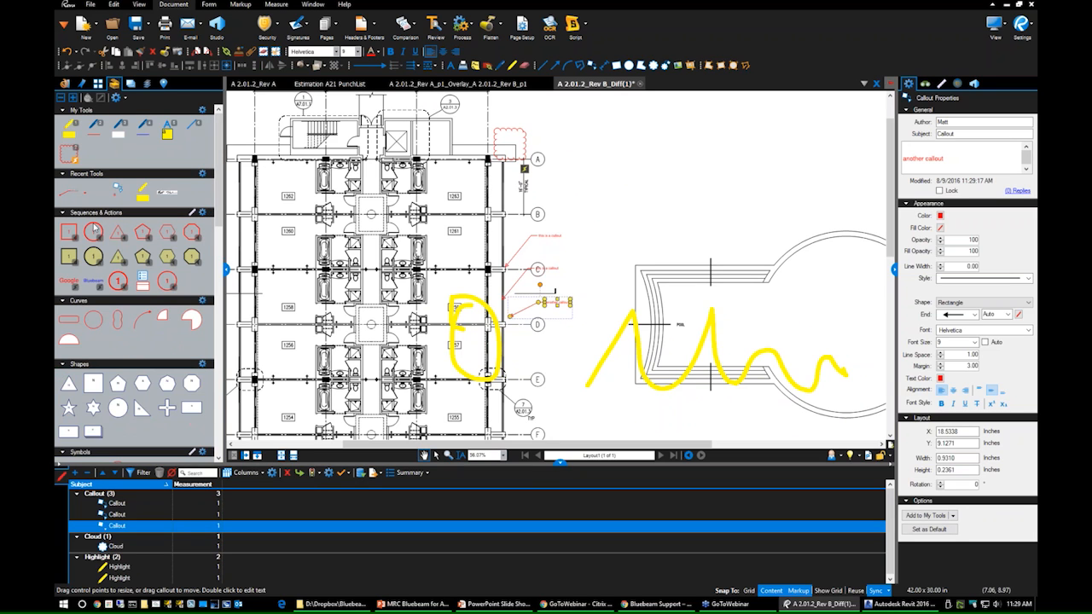
pyautogui.scroll(-5, 118, 309)
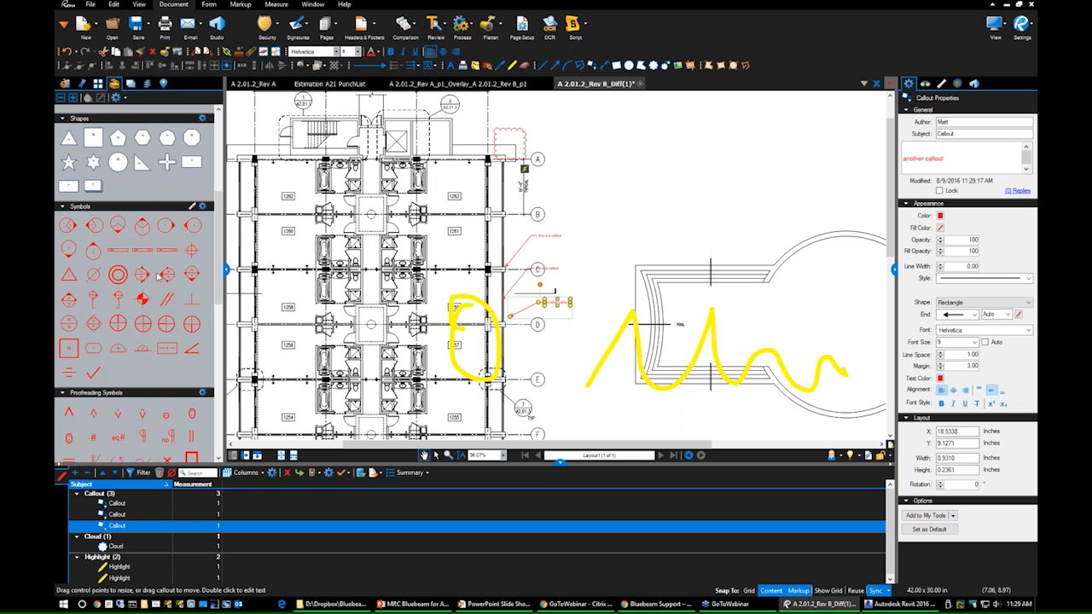
pyautogui.scroll(5, 149, 243)
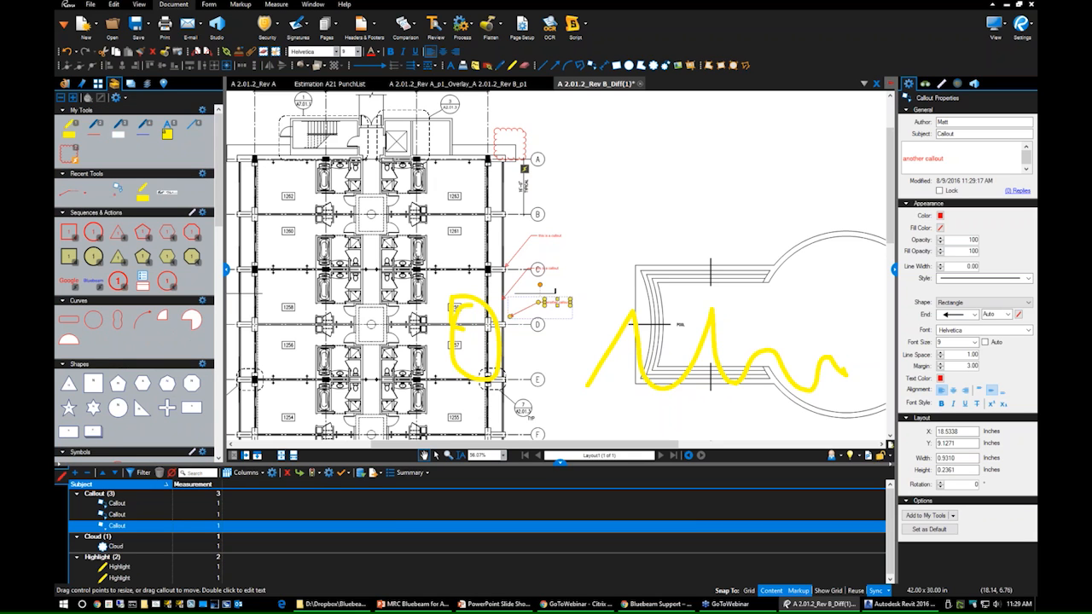
# Place four numbered circles from Sequences & Actions in the blank area beside grid B.
pyautogui.scroll(7, 548, 225)
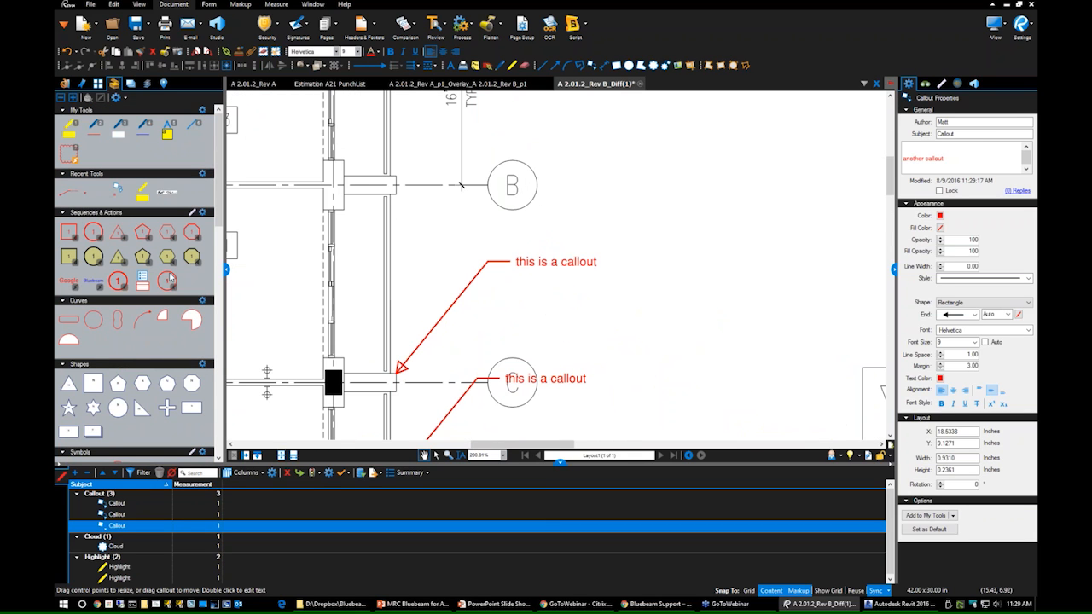
pyautogui.click(94, 232)
pyautogui.click(566, 213)
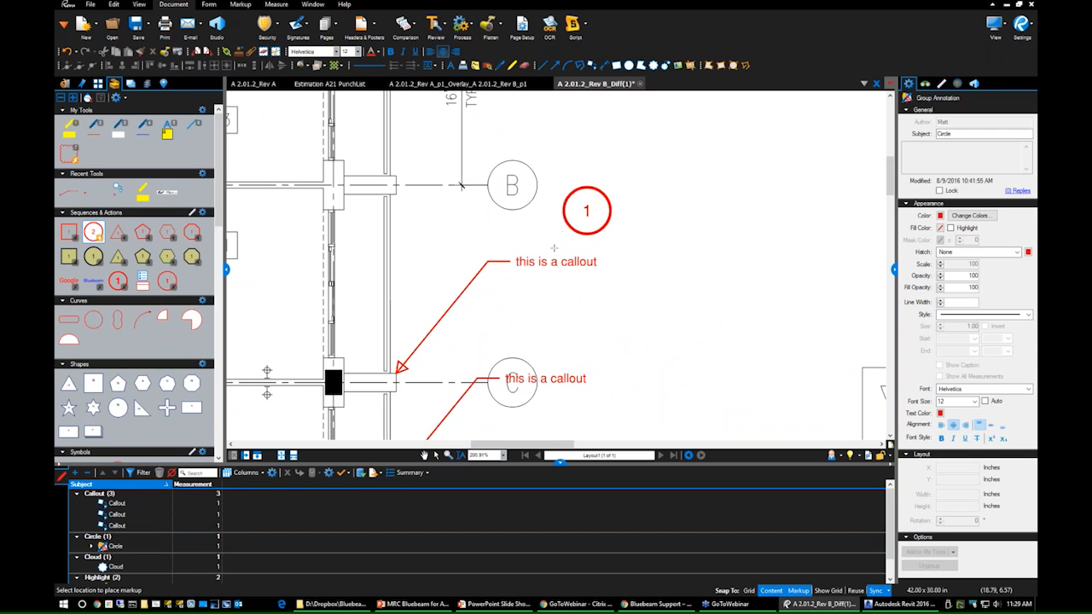
pyautogui.click(656, 174)
pyautogui.click(726, 247)
pyautogui.click(802, 180)
pyautogui.press('Escape')
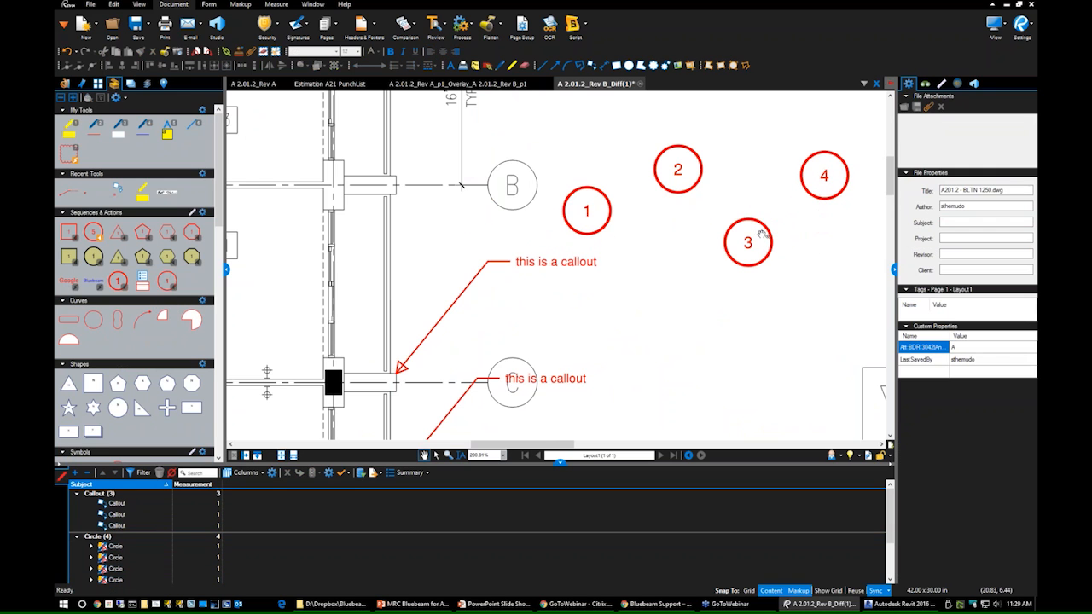
# Delete the circle numbered 3 and move the last remaining circle closer to circle 2.
pyautogui.click(755, 252)
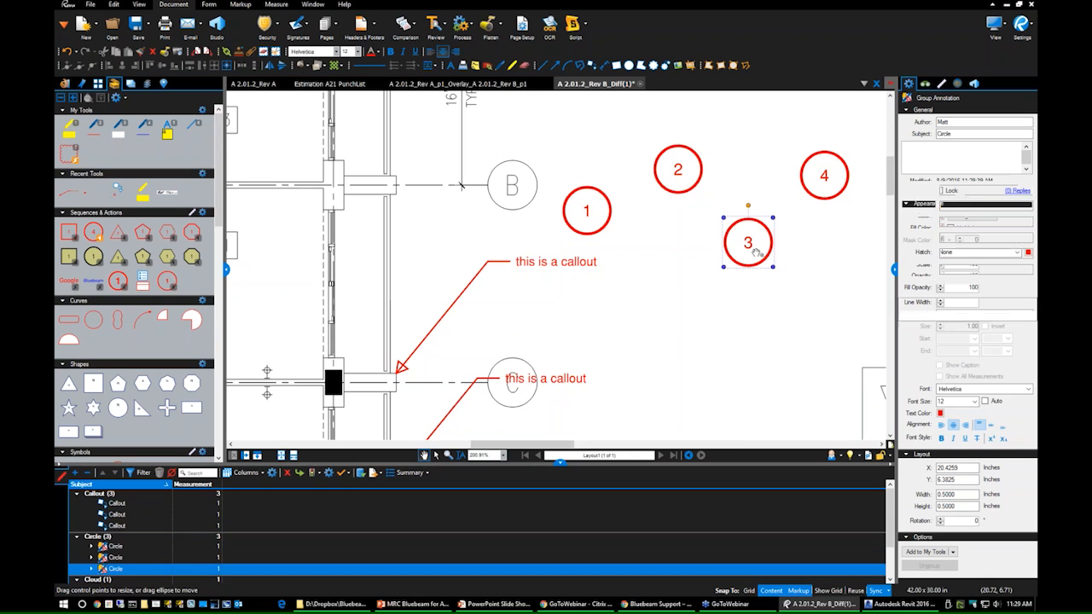
pyautogui.press('Delete')
pyautogui.moveTo(810, 192); pyautogui.dragTo(752, 211)
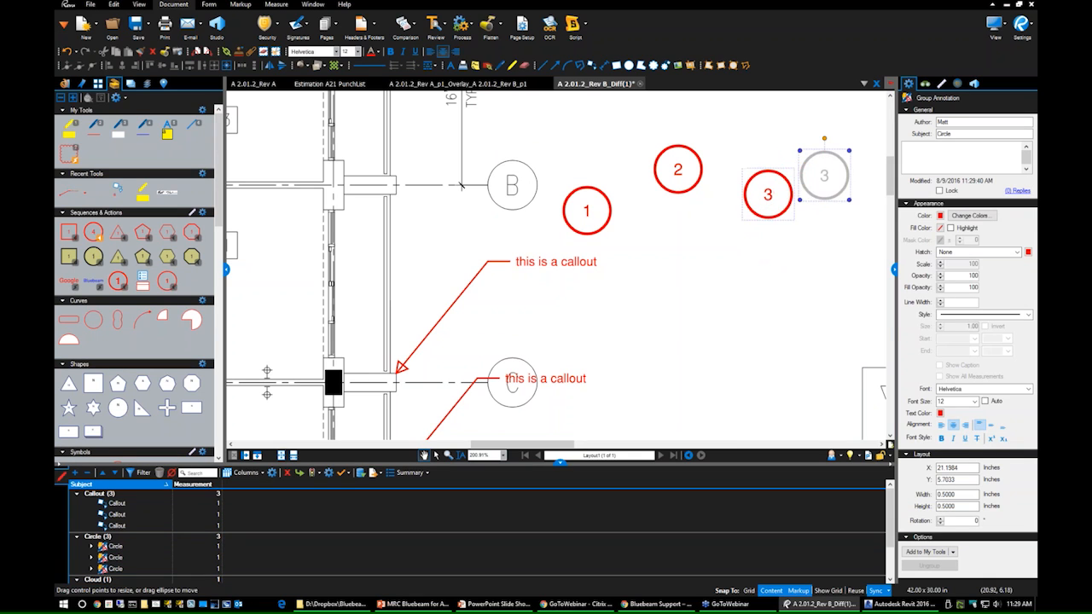
pyautogui.click(683, 294)
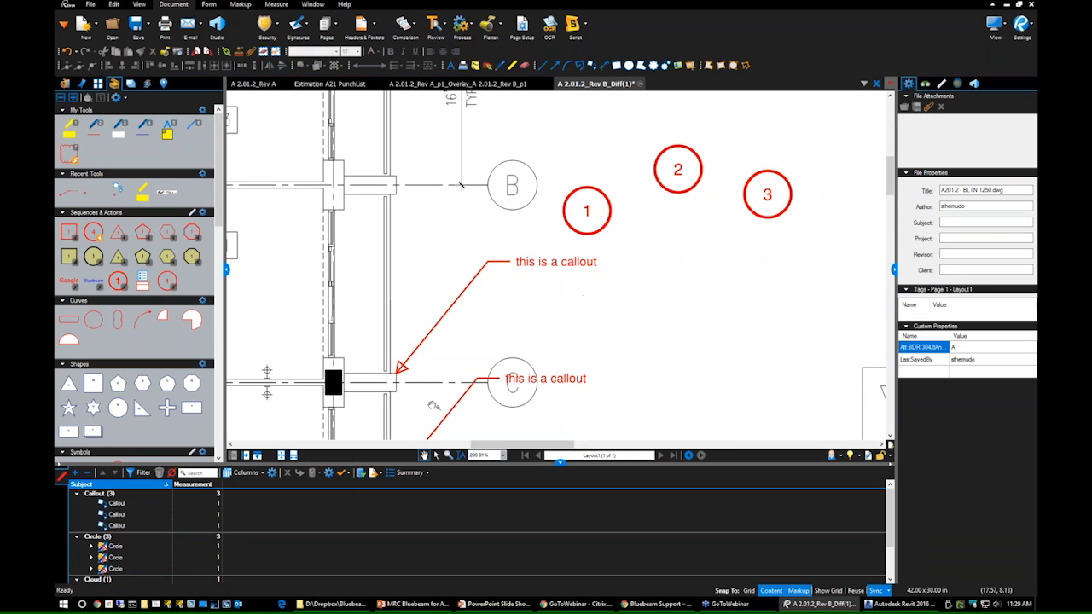
# Enlarge the Markups list and add the Author, Checkmark, Status and Date columns to it.
pyautogui.moveTo(401, 463); pyautogui.dragTo(401, 432)
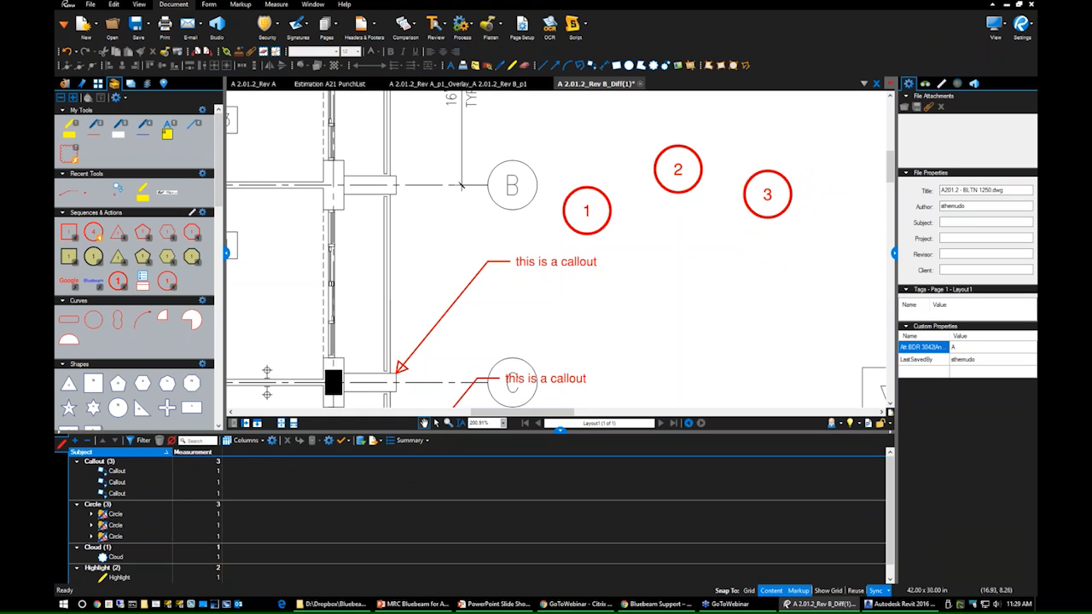
pyautogui.click(262, 443)
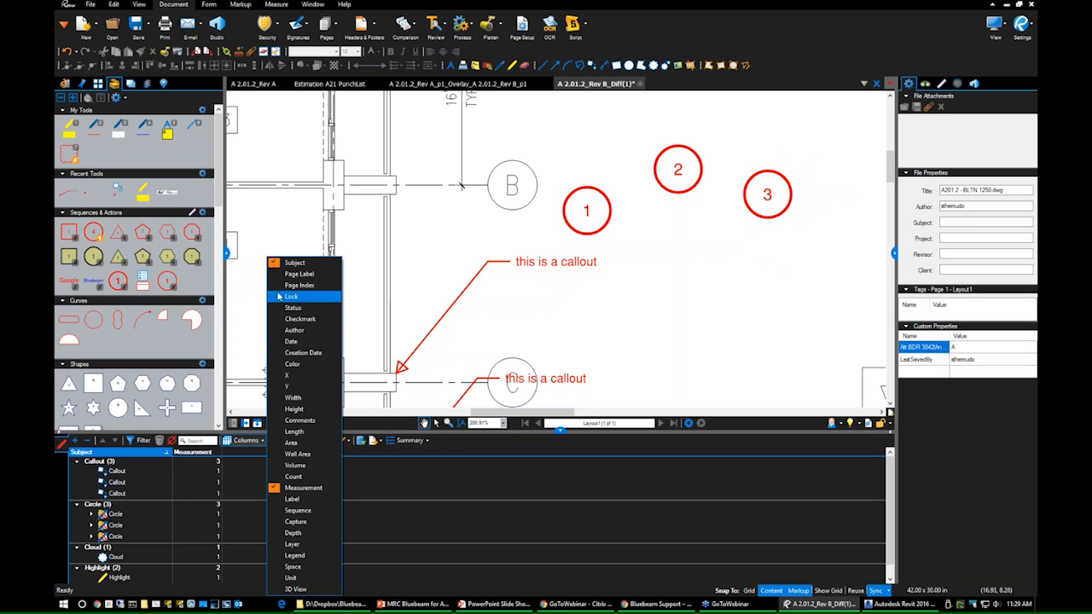
pyautogui.click(292, 330)
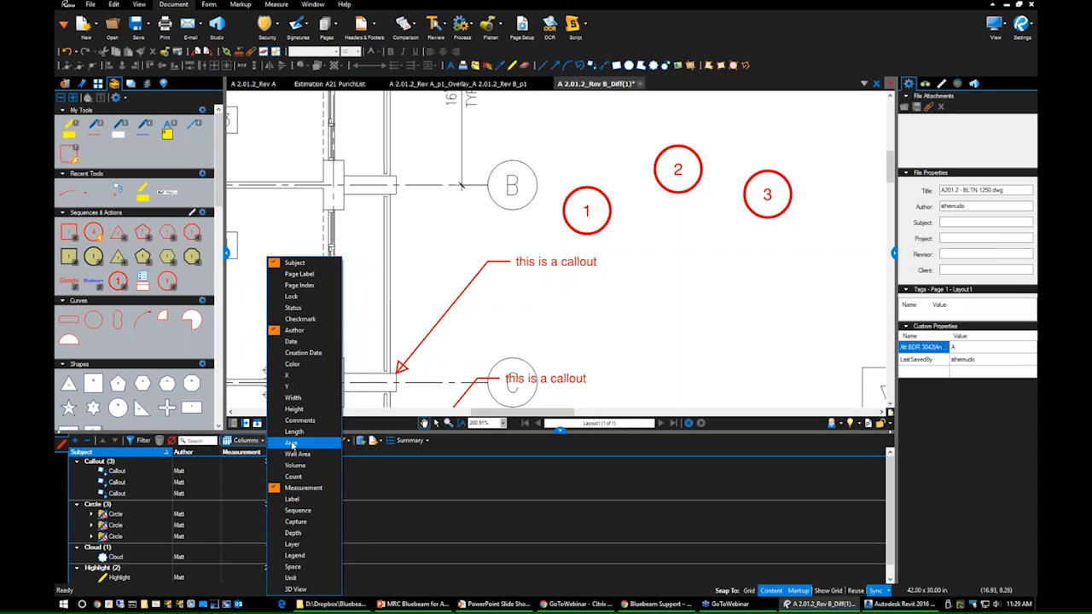
pyautogui.click(288, 320)
pyautogui.click(290, 308)
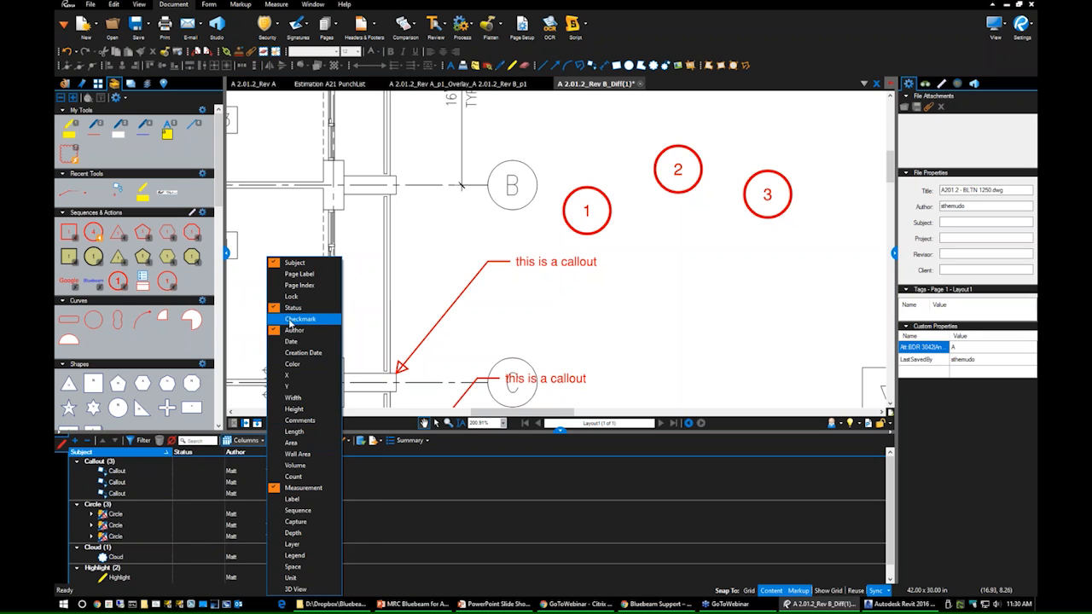
pyautogui.click(289, 342)
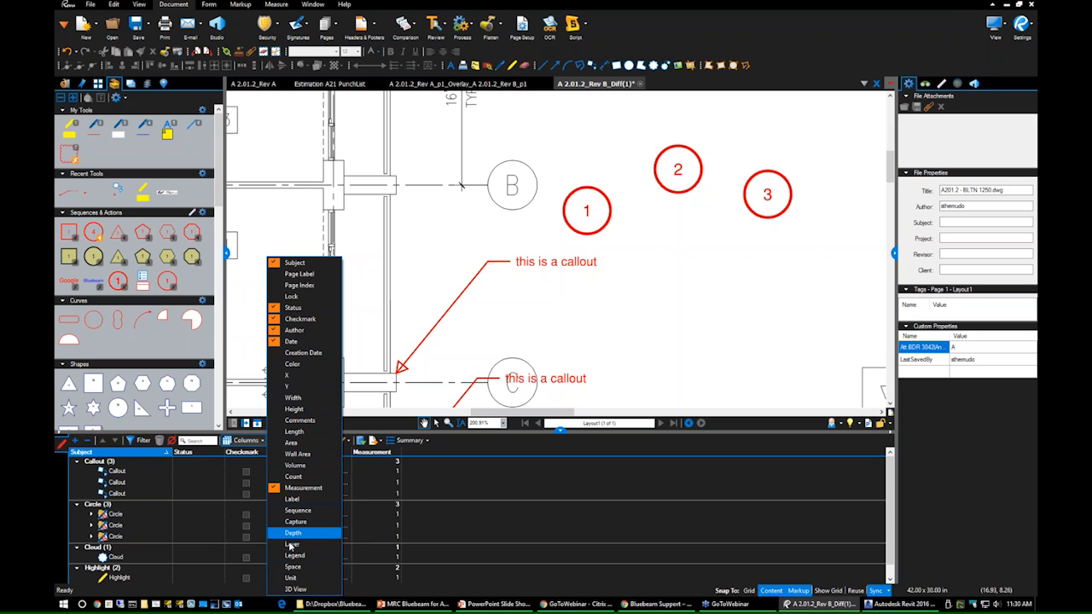
pyautogui.click(444, 482)
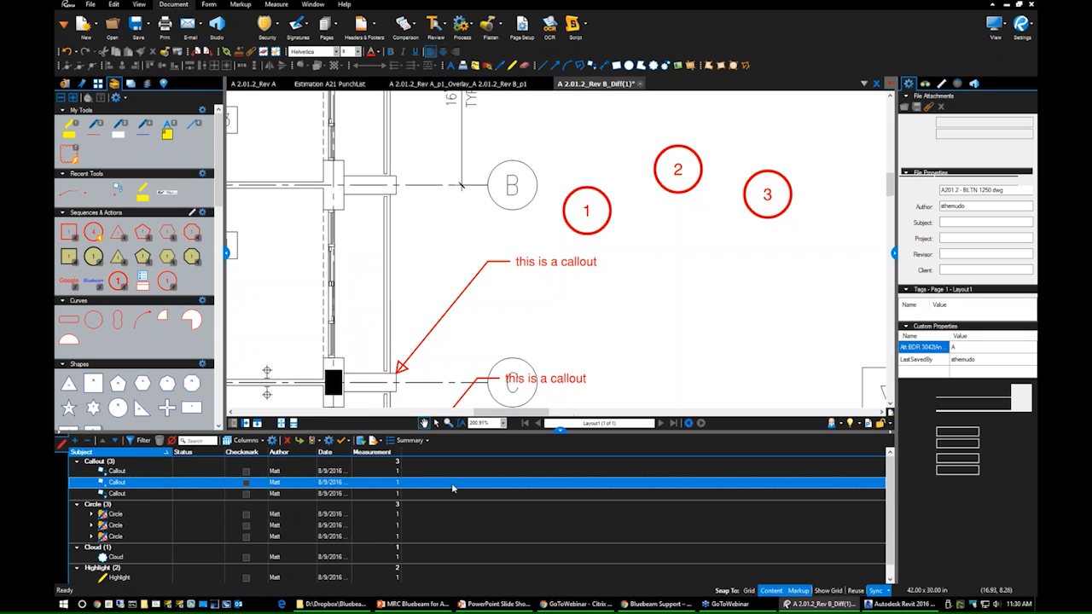
# Fill the circle numbered 3 beside grid B with light grey.
pyautogui.scroll(-10, 651, 315)
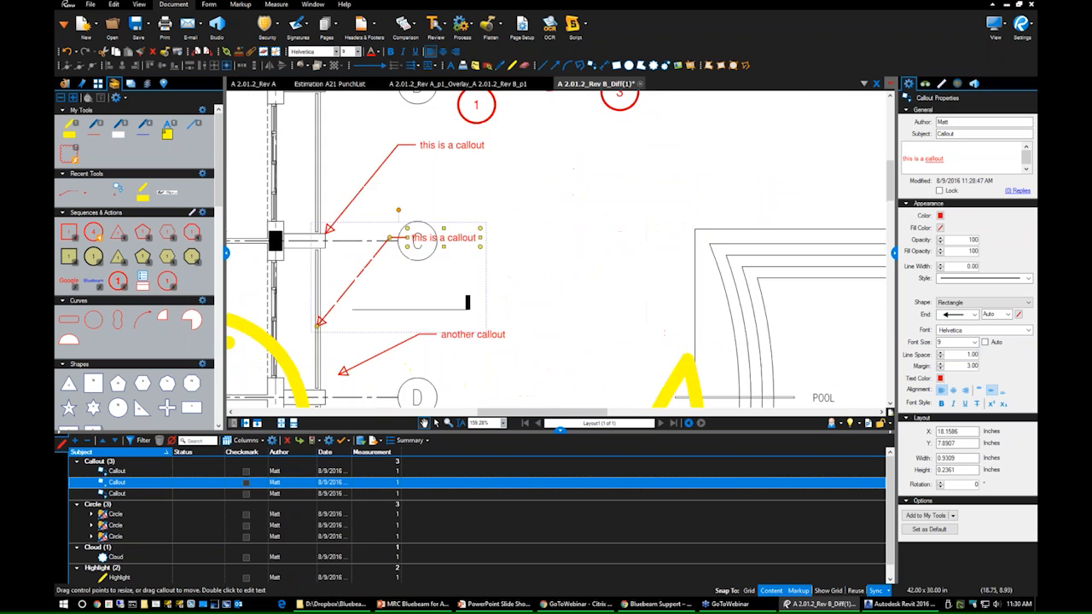
pyautogui.scroll(2, 577, 250)
pyautogui.click(662, 236)
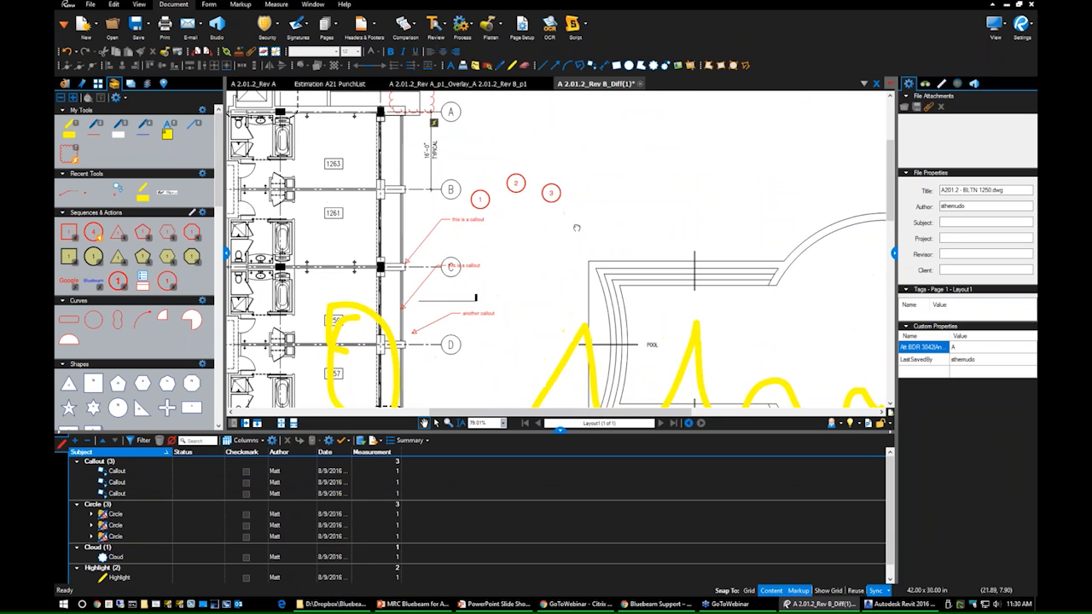
pyautogui.moveTo(577, 227); pyautogui.dragTo(561, 187)
pyautogui.click(536, 151)
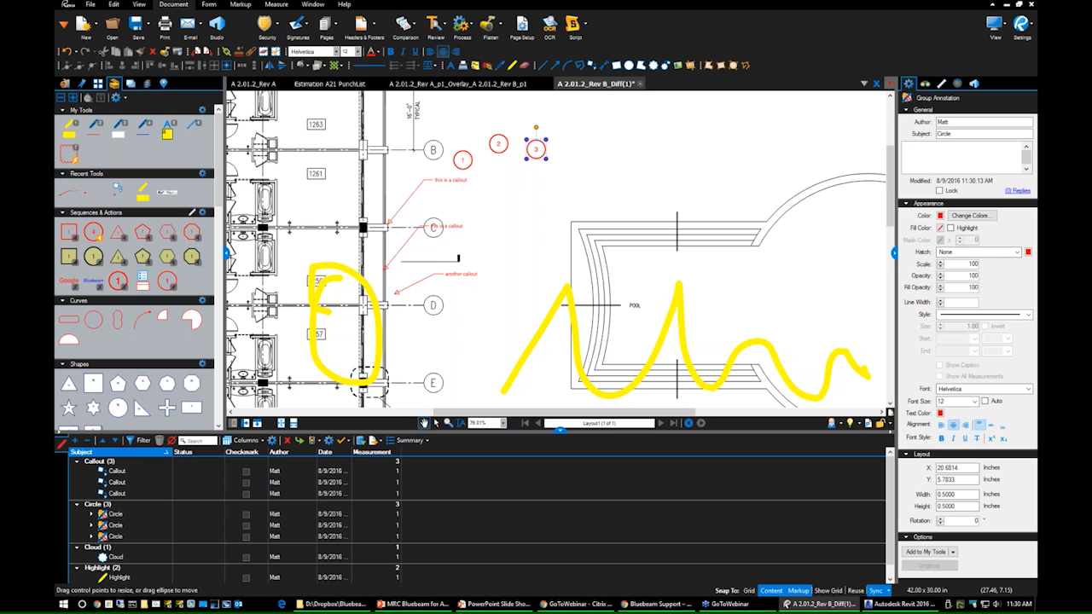
pyautogui.scroll(3, 531, 147)
pyautogui.scroll(2, 530, 147)
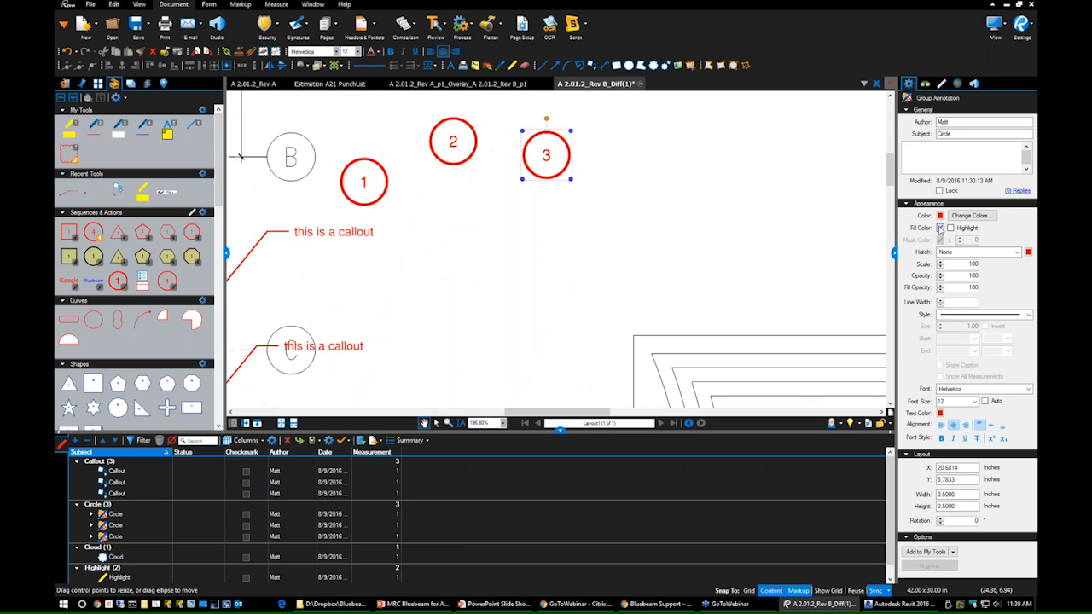
pyautogui.click(941, 227)
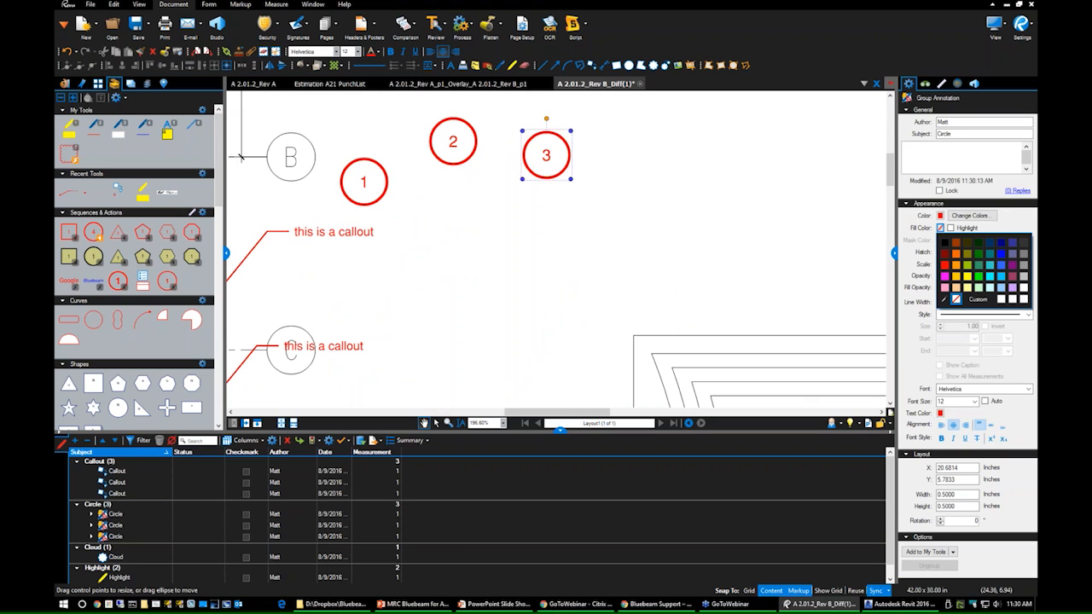
pyautogui.click(1023, 275)
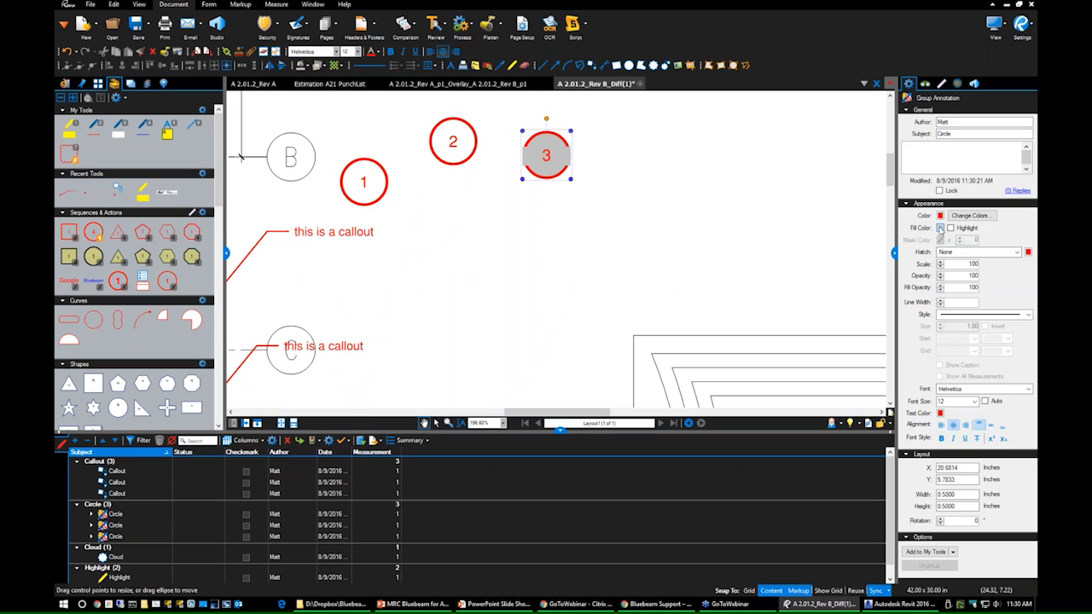
# Change the fill of circle 3 to a custom hot pink from the basic colors.
pyautogui.click(941, 228)
pyautogui.click(969, 303)
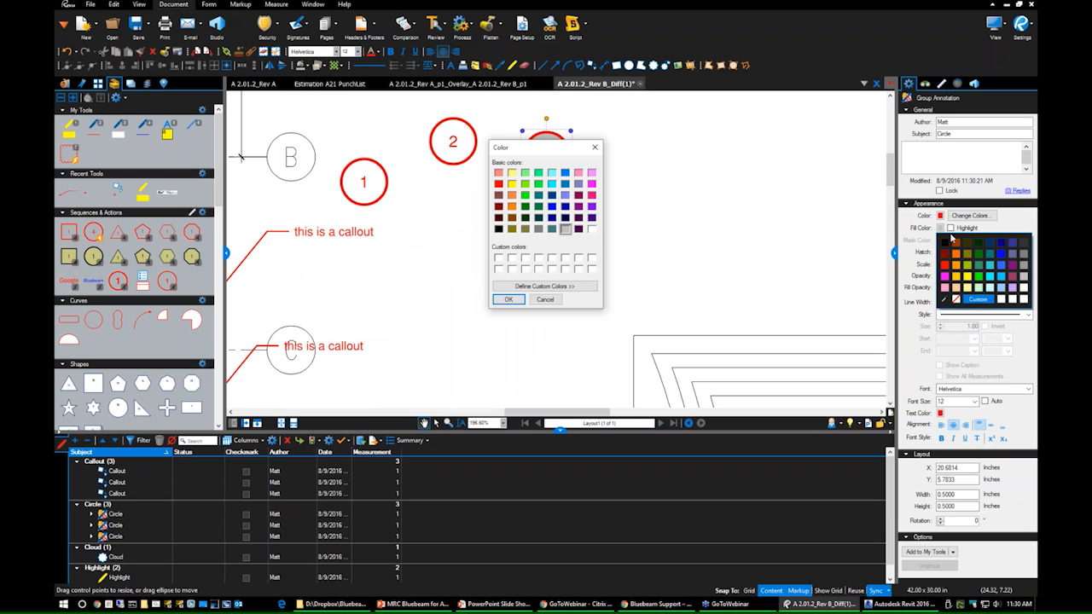
pyautogui.click(592, 195)
pyautogui.click(508, 299)
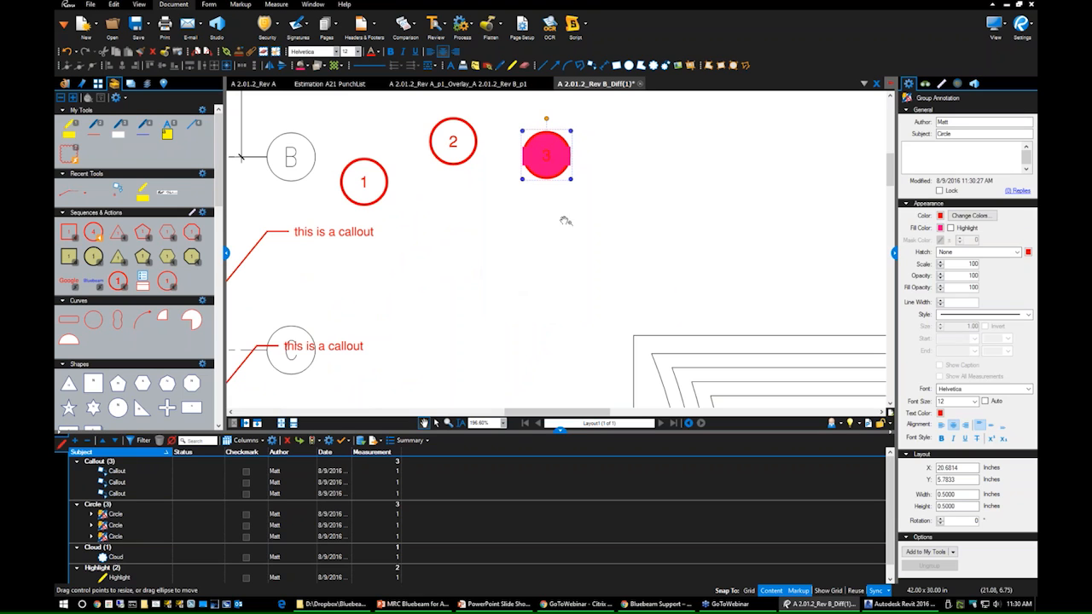
# Move circle 3 slightly down and remove its fill color.
pyautogui.moveTo(546, 152); pyautogui.dragTo(559, 195)
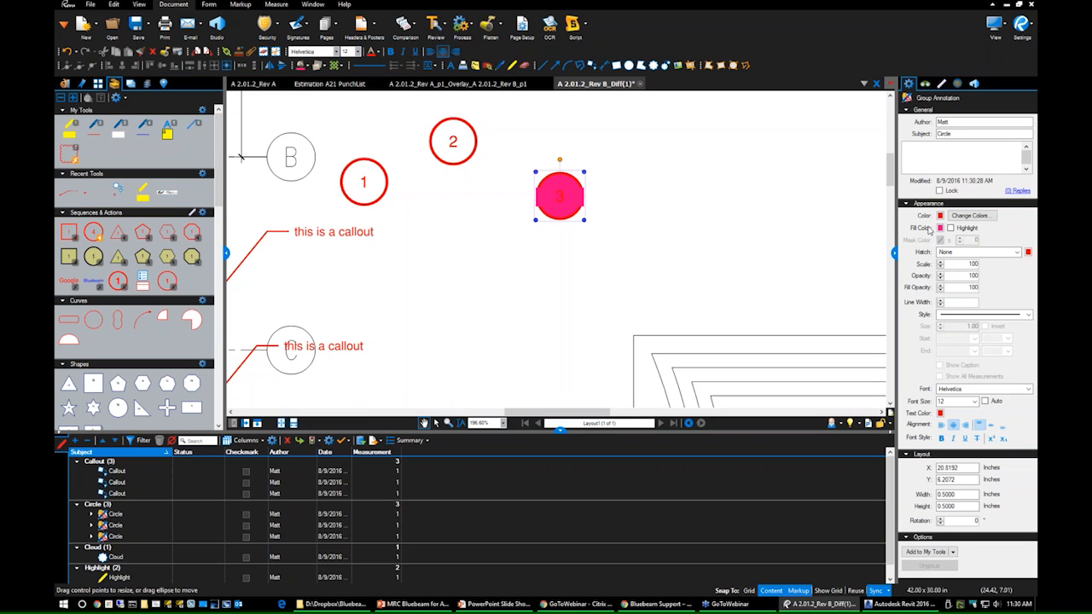
pyautogui.click(942, 227)
pyautogui.click(955, 290)
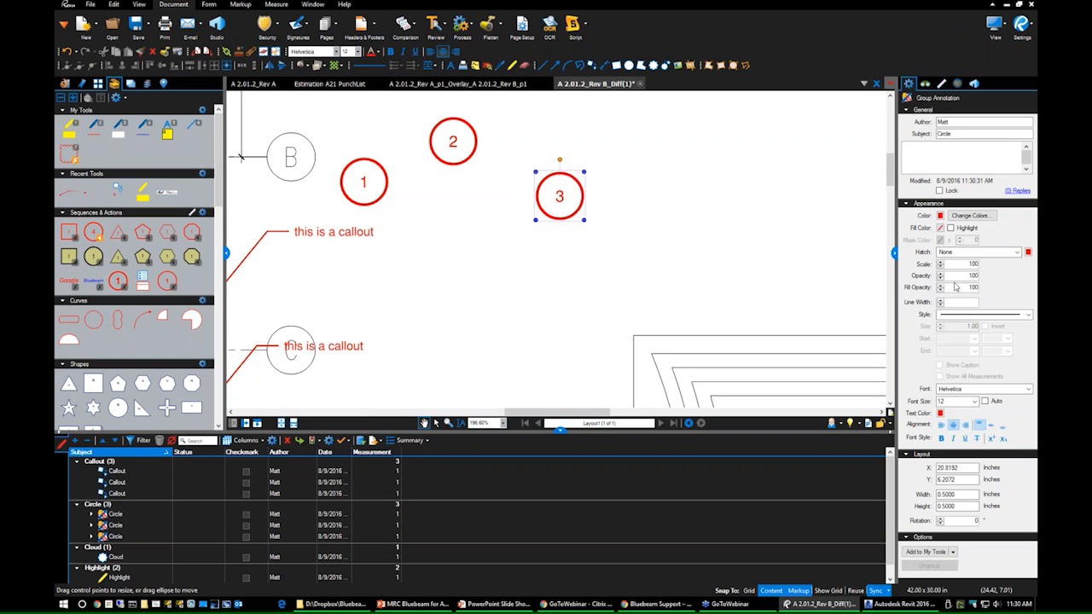
# Set the outline color of circle 3 to blue.
pyautogui.click(941, 217)
pyautogui.click(1000, 256)
pyautogui.click(653, 249)
# Move the blue circle 3 across the plan onto the room 1260 label.
pyautogui.click(539, 209)
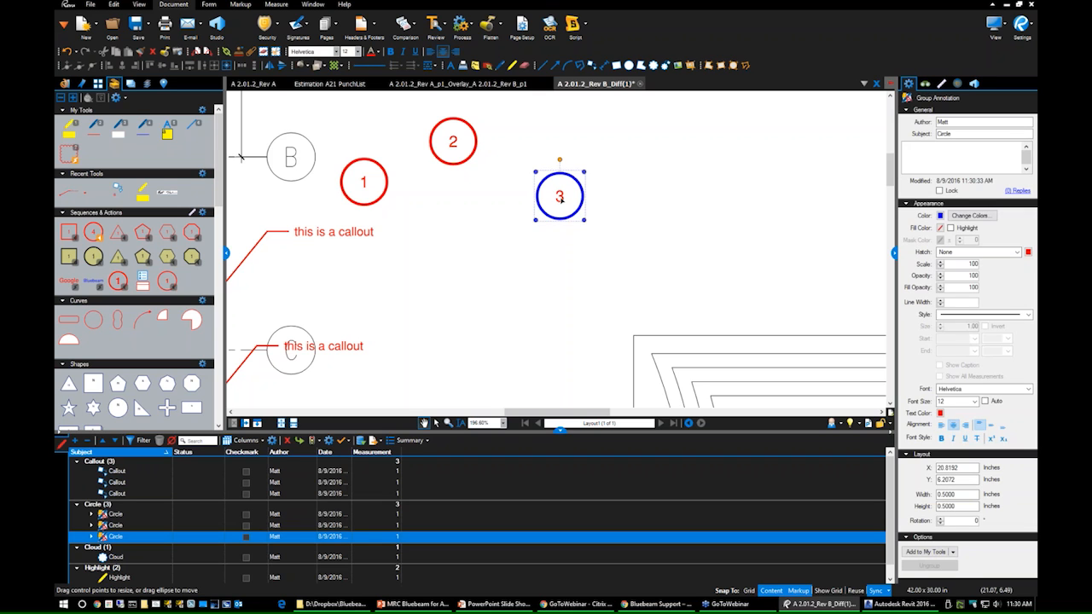
pyautogui.moveTo(540, 210); pyautogui.dragTo(208, 196)
pyautogui.scroll(-2, 370, 303)
pyautogui.click(371, 302)
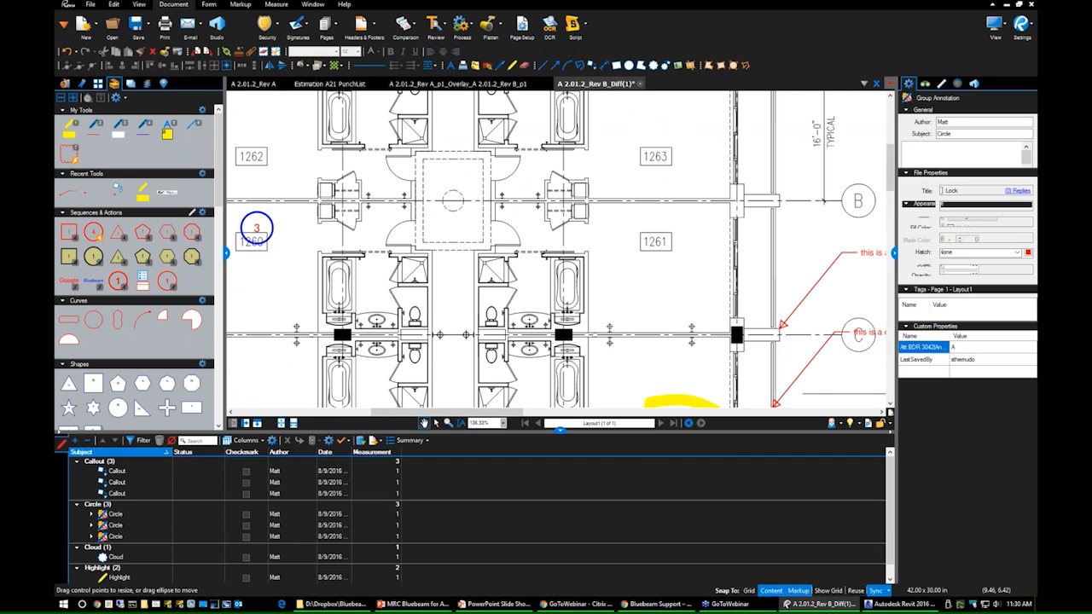
pyautogui.moveTo(256, 227)
pyautogui.mouseDown()
pyautogui.moveTo(521, 236)
pyautogui.moveTo(500, 239)
pyautogui.mouseUp()
# Try to add the blue circle 3 to the My Tools set in the Tool Chest.
pyautogui.click(498, 239)
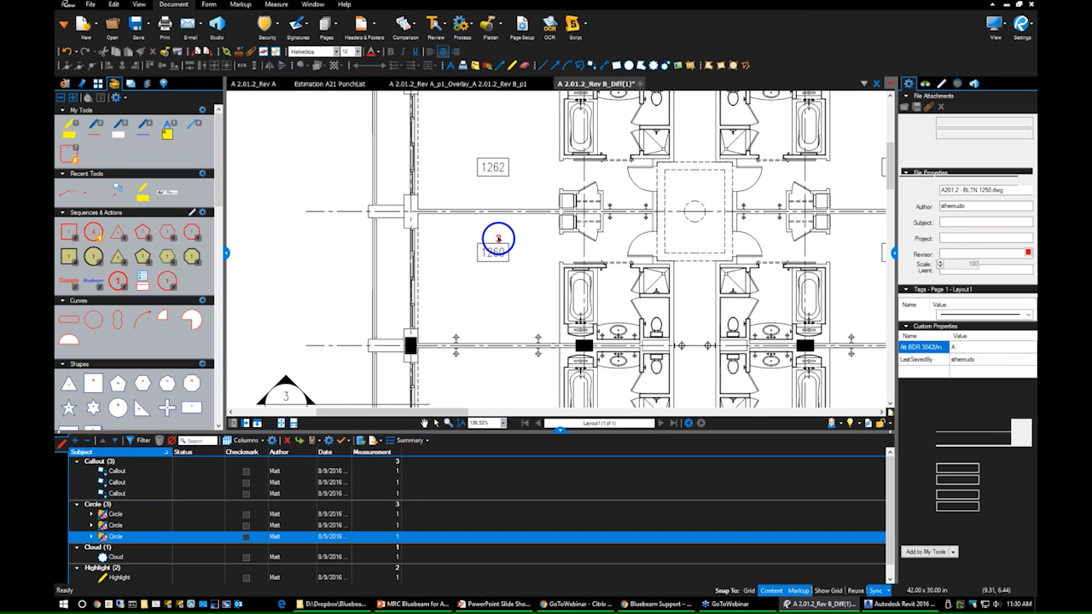
pyautogui.rightClick(498, 239)
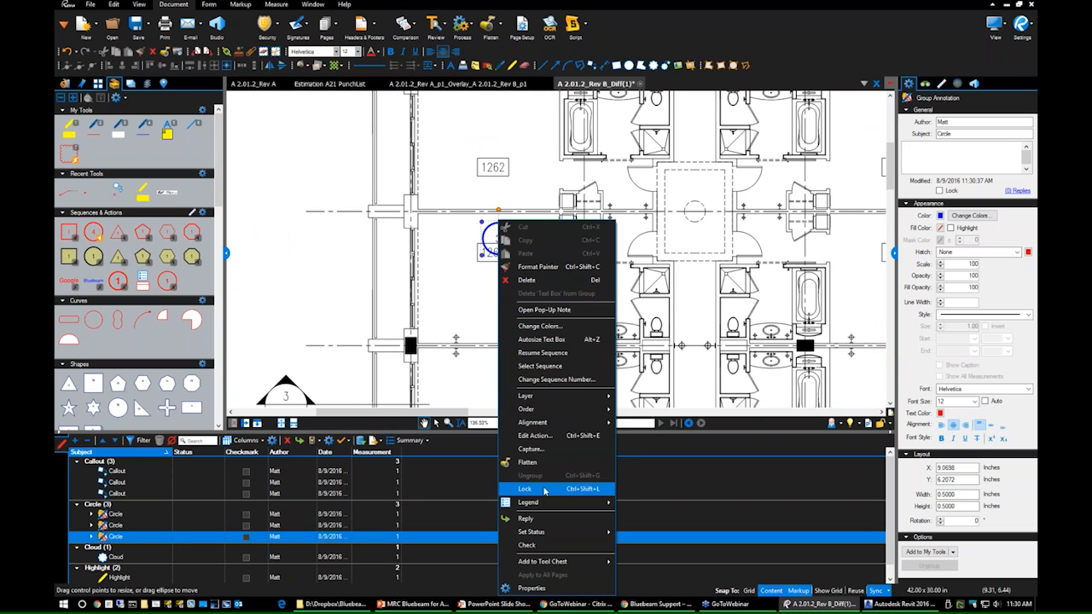
pyautogui.moveTo(538, 501)
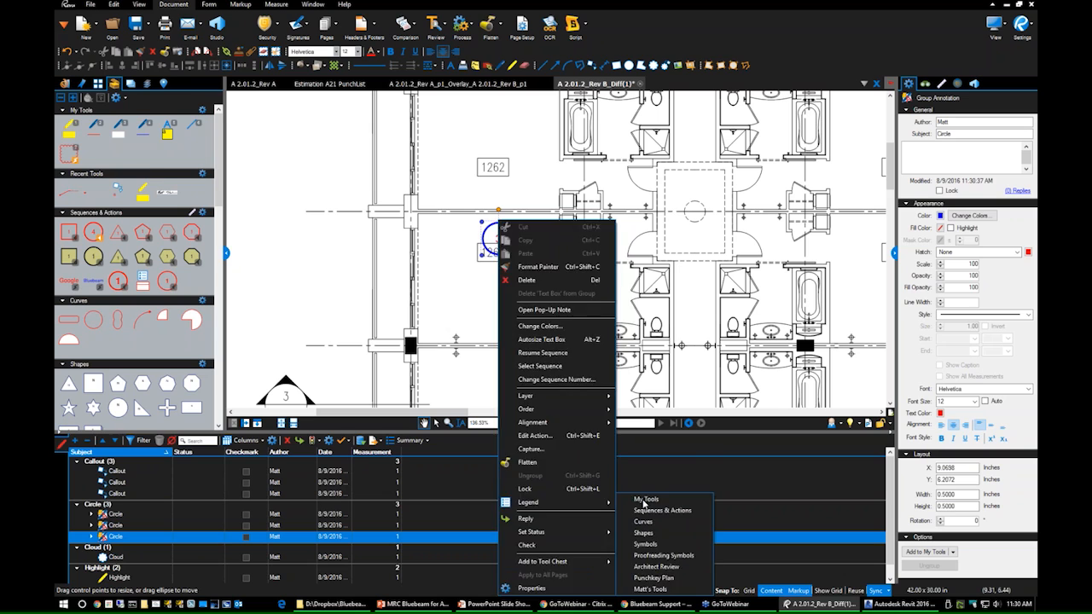
pyautogui.click(645, 500)
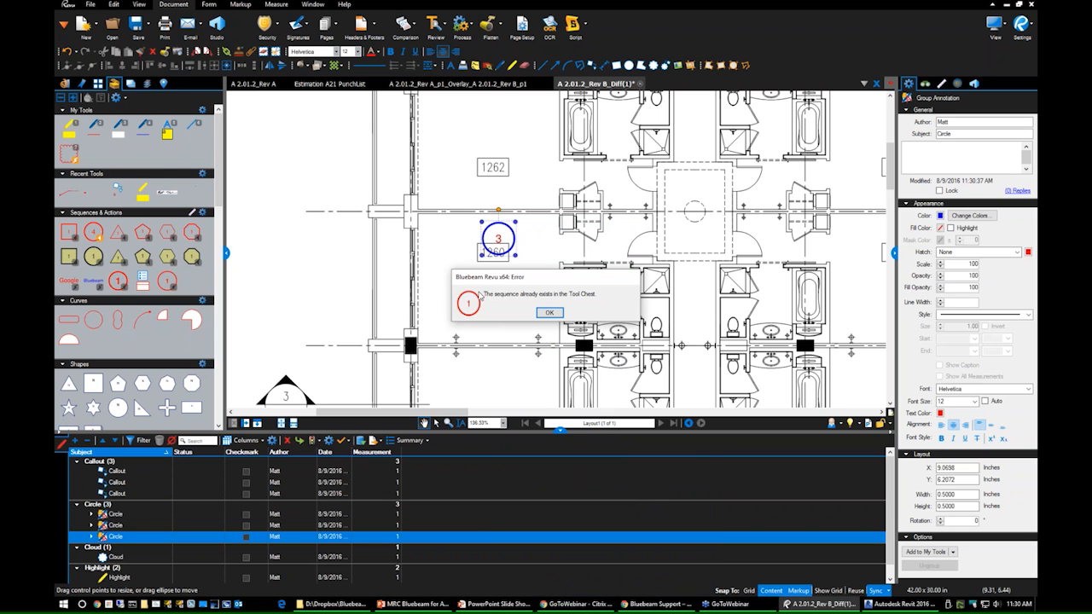
pyautogui.click(550, 312)
pyautogui.rightClick(507, 240)
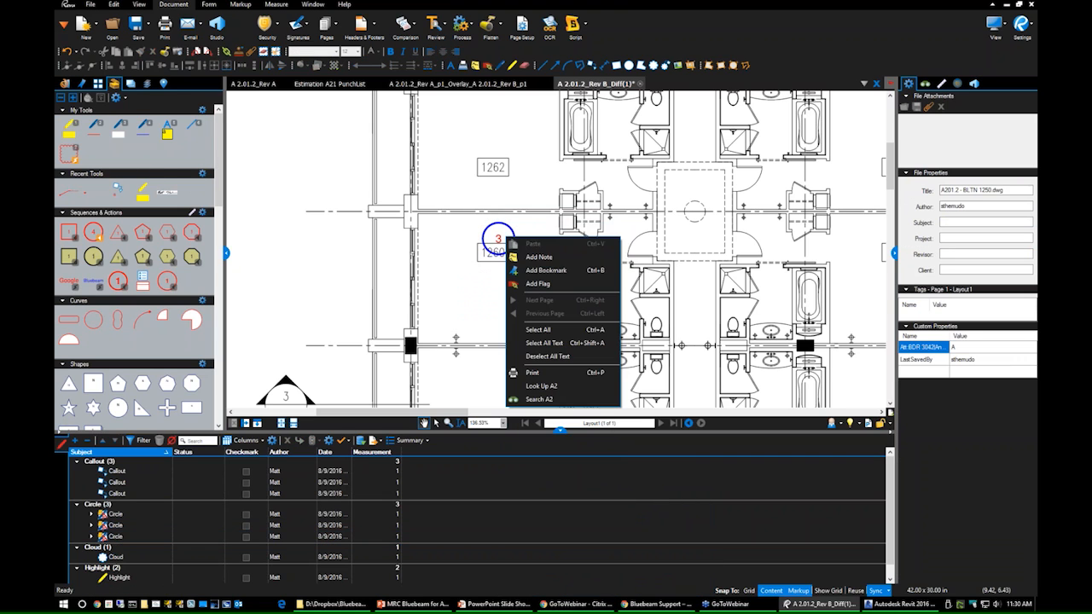
pyautogui.click(451, 245)
# Delete the red cloud markup next to grid A.
pyautogui.moveTo(519, 297); pyautogui.dragTo(450, 302)
pyautogui.scroll(-6, 450, 301)
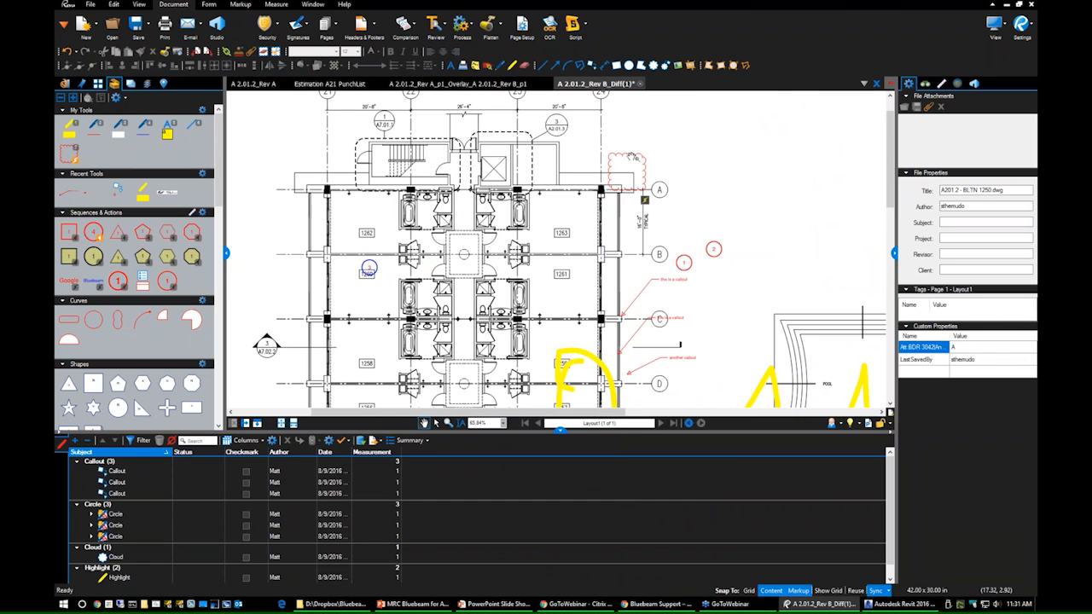
pyautogui.click(629, 158)
pyautogui.press('Delete')
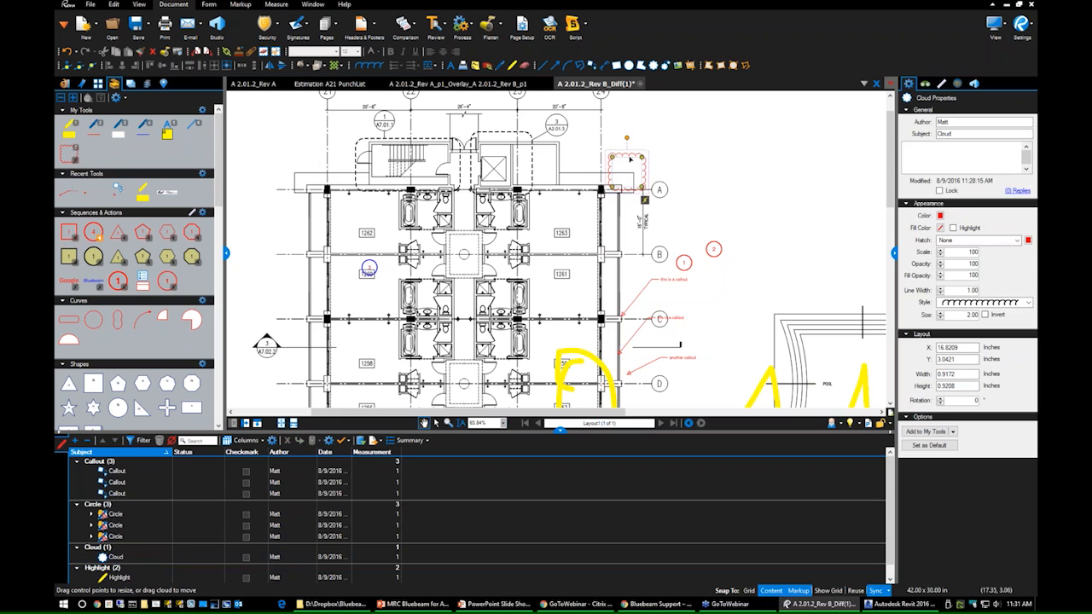
pyautogui.click(691, 132)
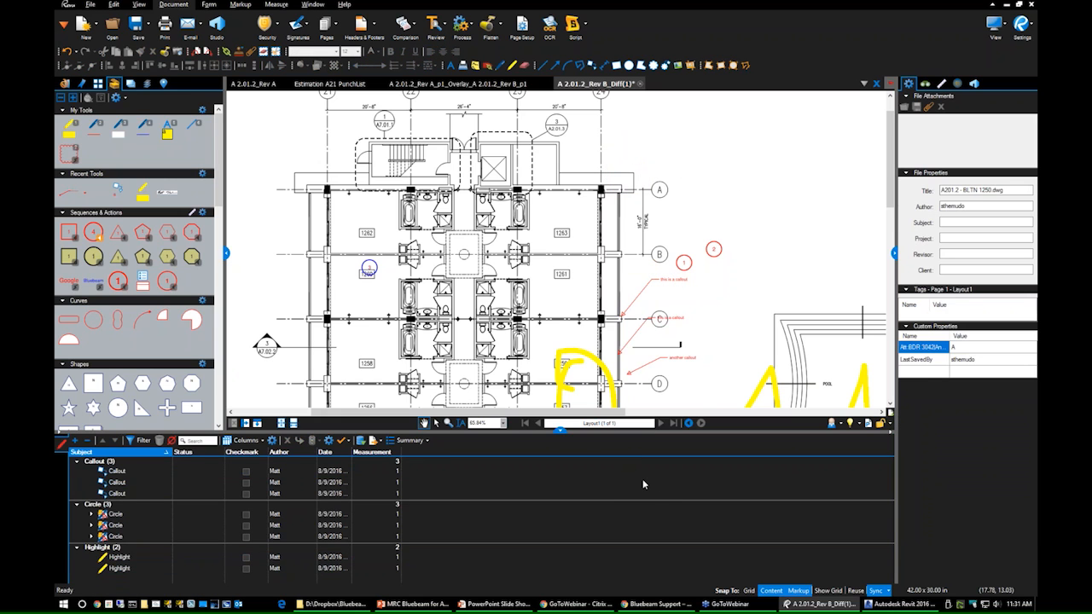
# Switch to the PowerPoint slide show and advance to the "Using the Markups List" slide.
pyautogui.press('capslock')
pyautogui.hotkey('alt', 'Tab')
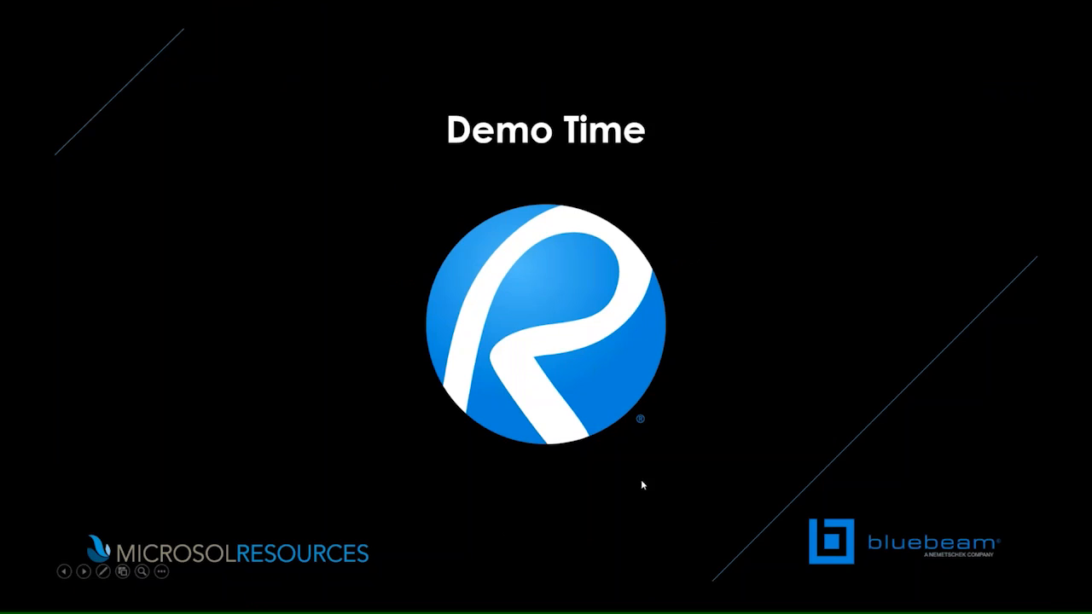
pyautogui.press('Right')
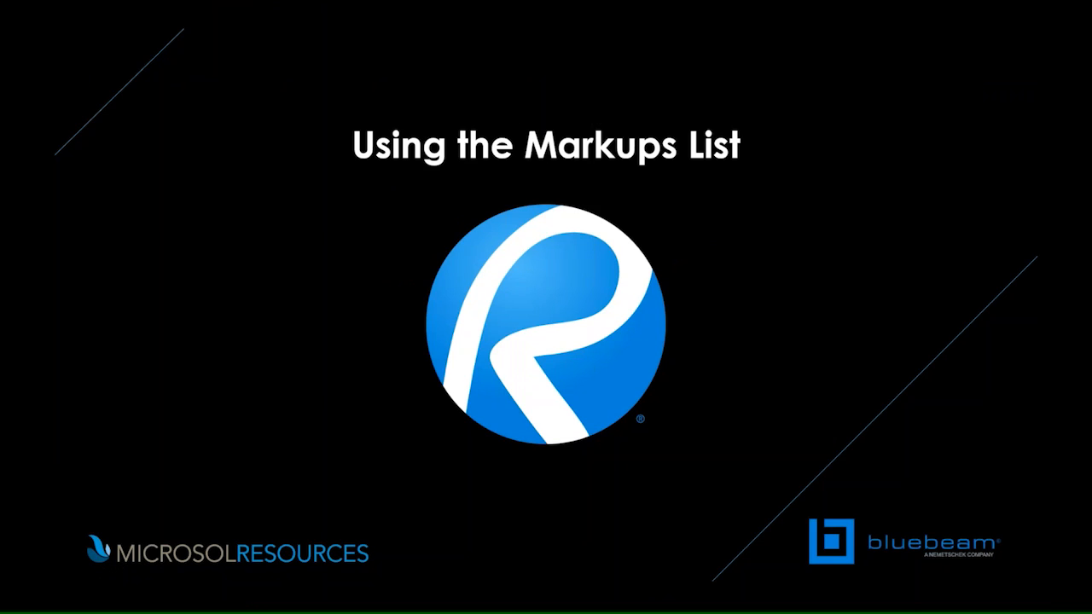
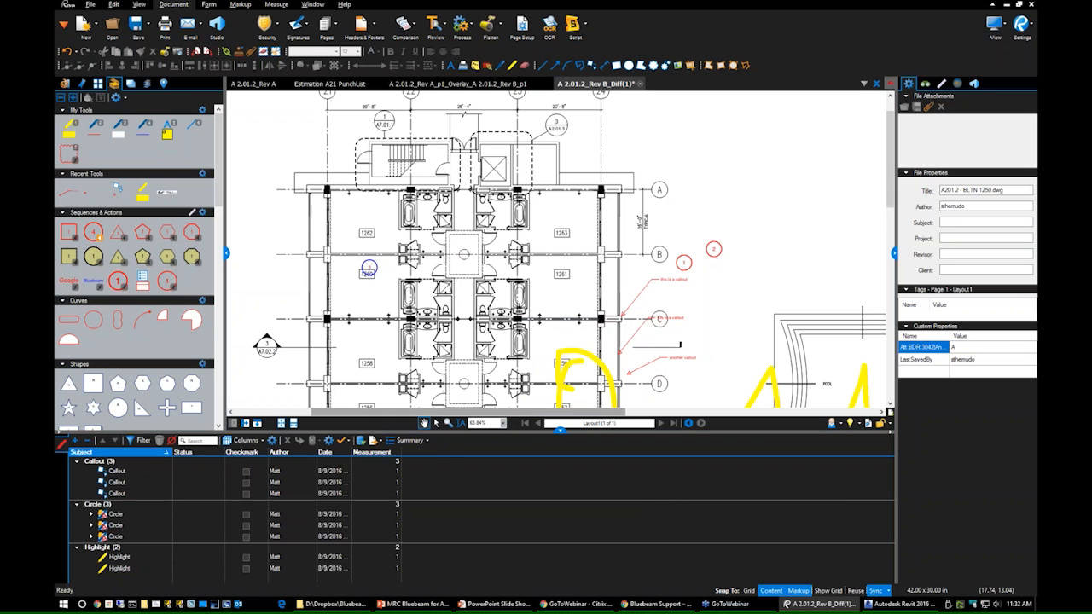
# Return to Bluebeam Revu and jump to individual callouts, highlights and numbered circles from the Markups list to examine their locations.
pyautogui.scroll(4, 590, 294)
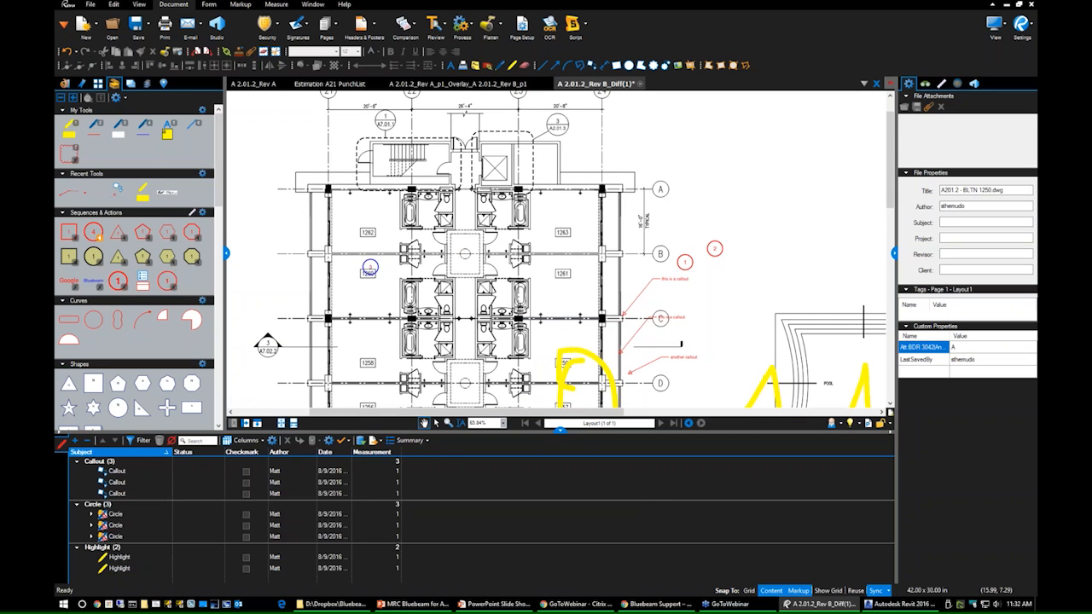
pyautogui.click(605, 319)
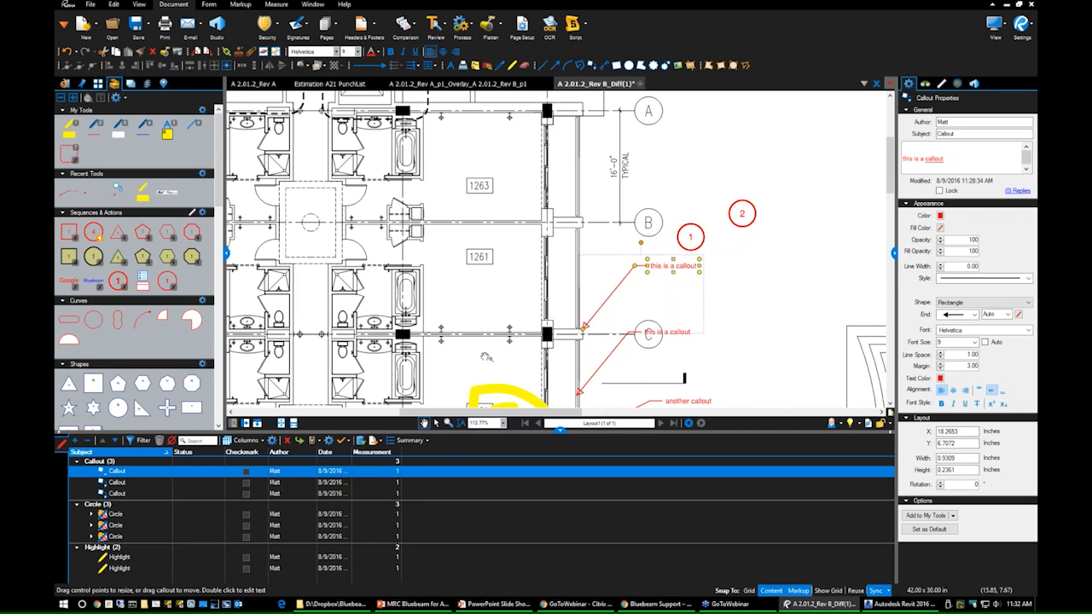
pyautogui.doubleClick(124, 493)
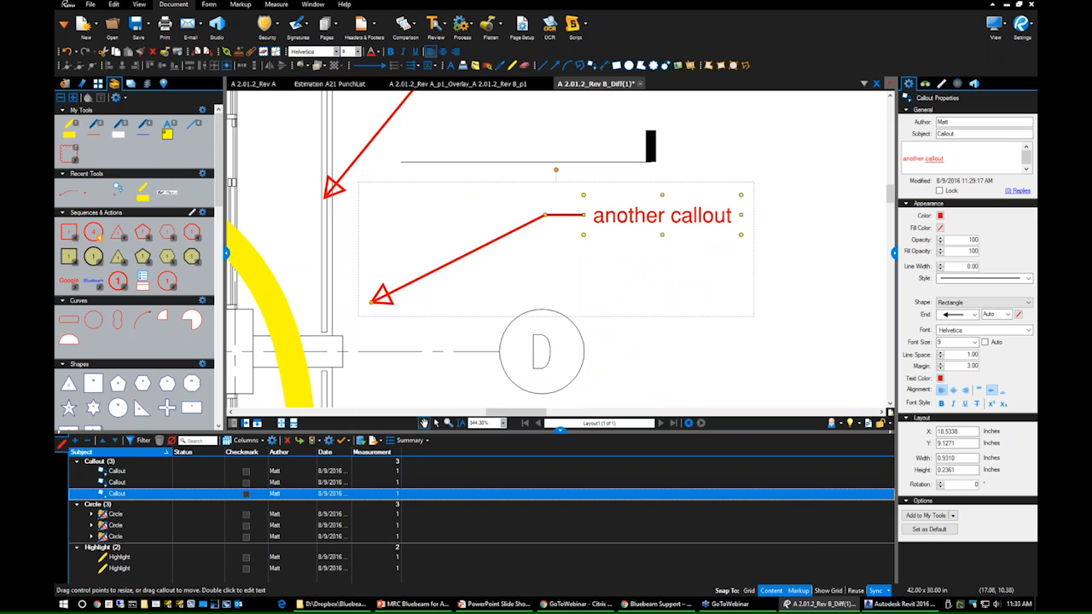
pyautogui.click(108, 559)
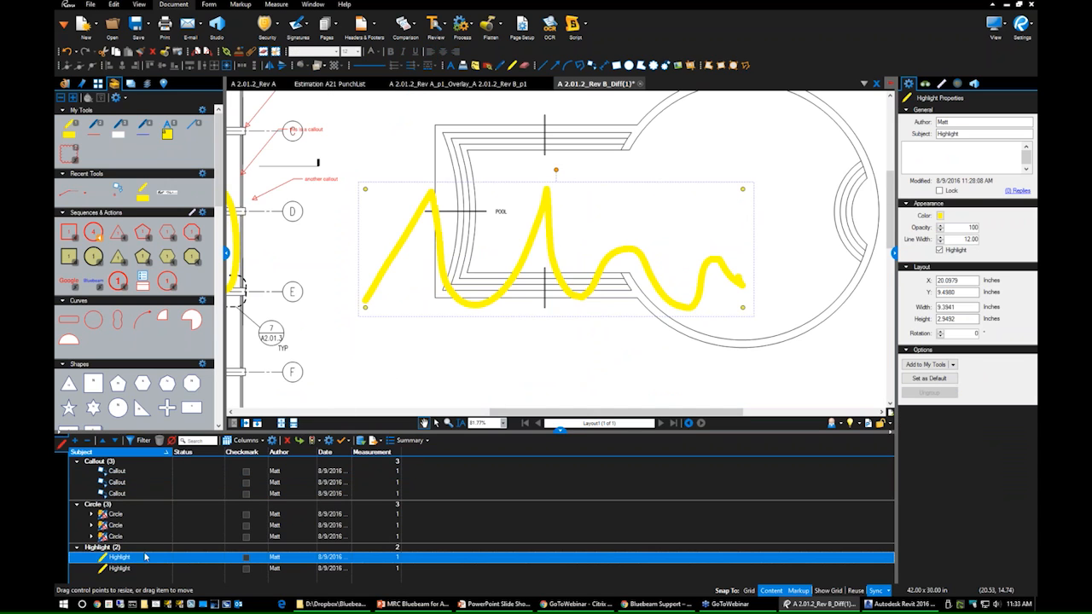
pyautogui.click(114, 525)
pyautogui.click(114, 514)
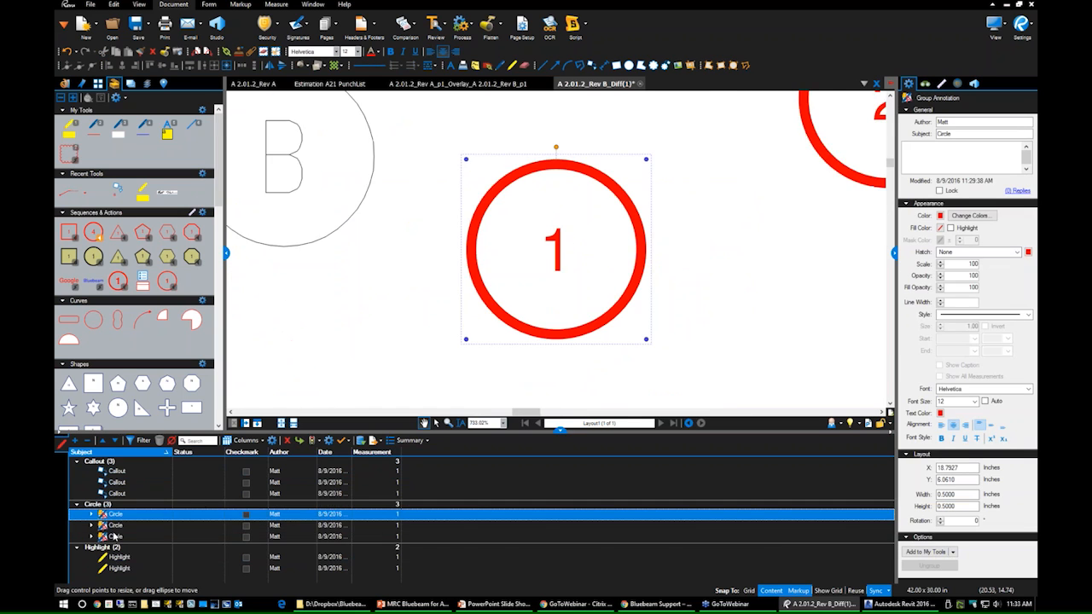
pyautogui.click(114, 536)
pyautogui.click(115, 493)
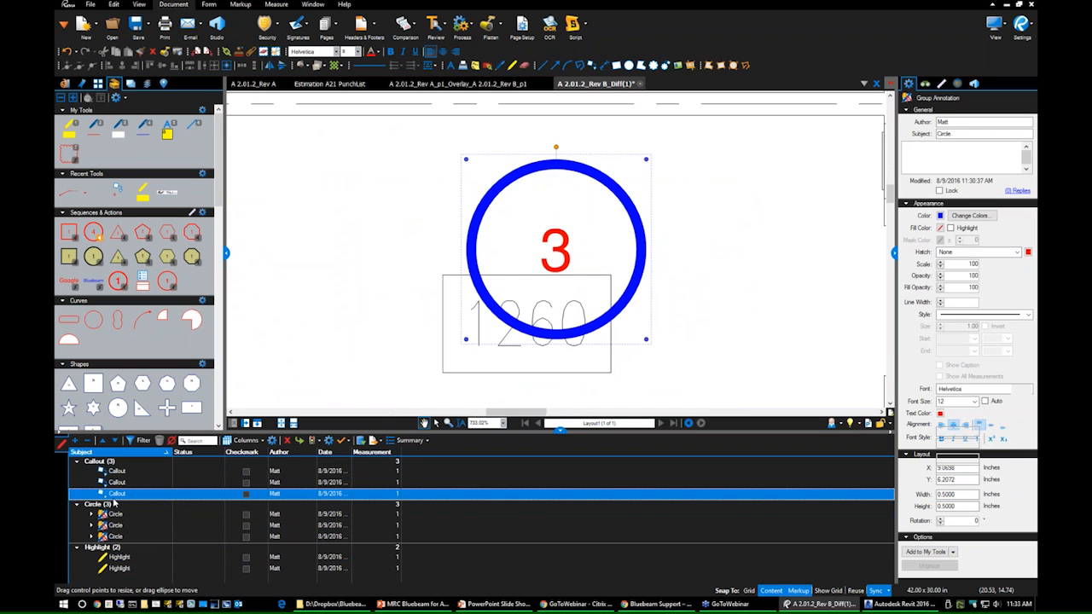
# Jump to the other two callouts on the floor plan from the Markups list.
pyautogui.click(115, 482)
pyautogui.click(115, 471)
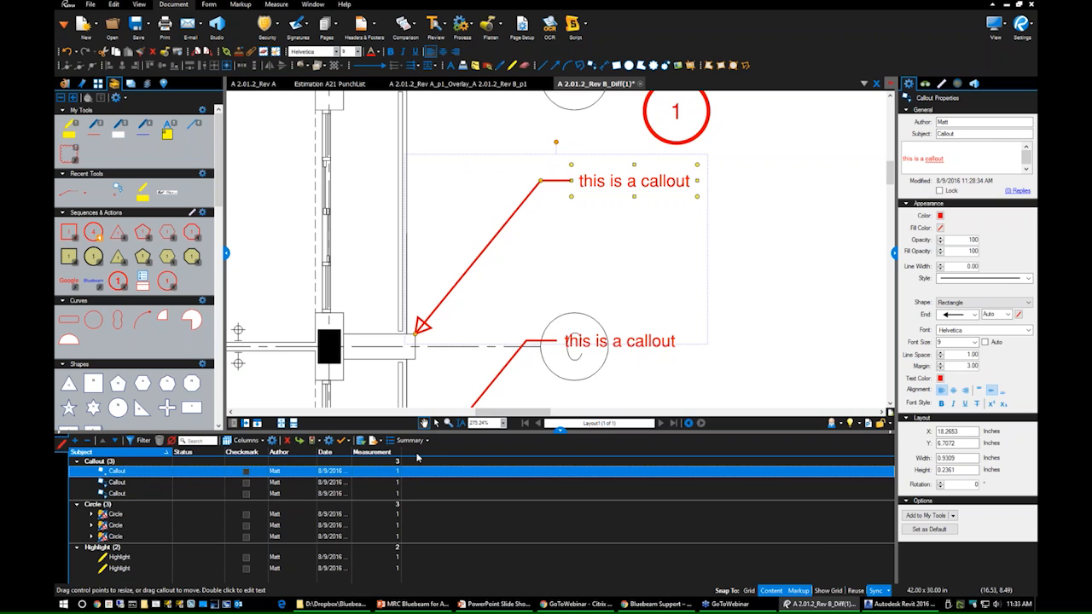
# Start a new custom column for the Markups list and name it Descriptive Text.
pyautogui.click(271, 441)
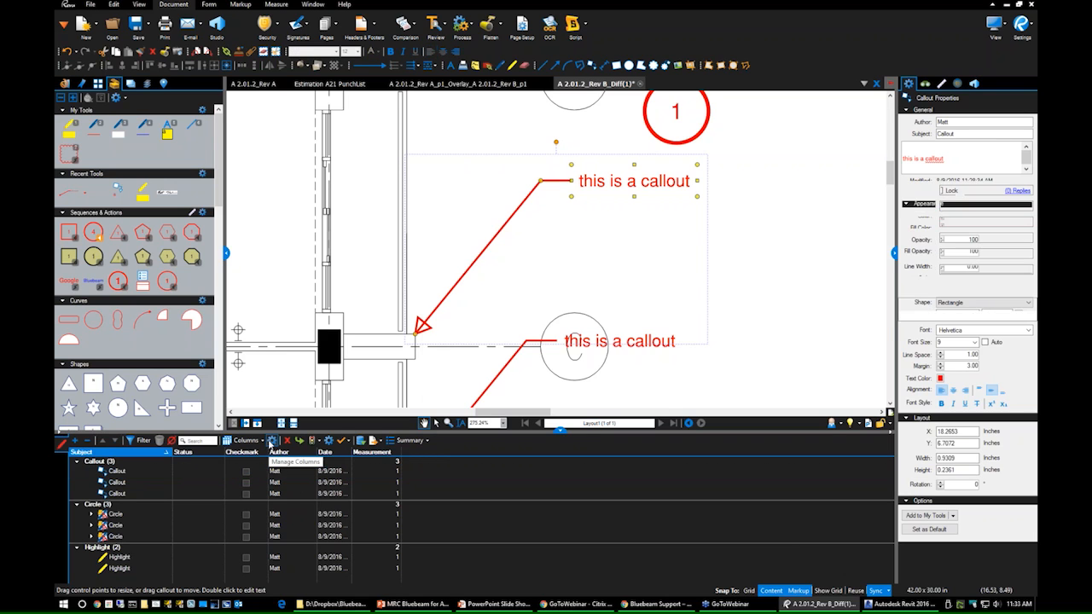
pyautogui.moveTo(635, 259)
pyautogui.mouseDown()
pyautogui.moveTo(636, 310)
pyautogui.moveTo(635, 254)
pyautogui.mouseUp()
pyautogui.click(496, 210)
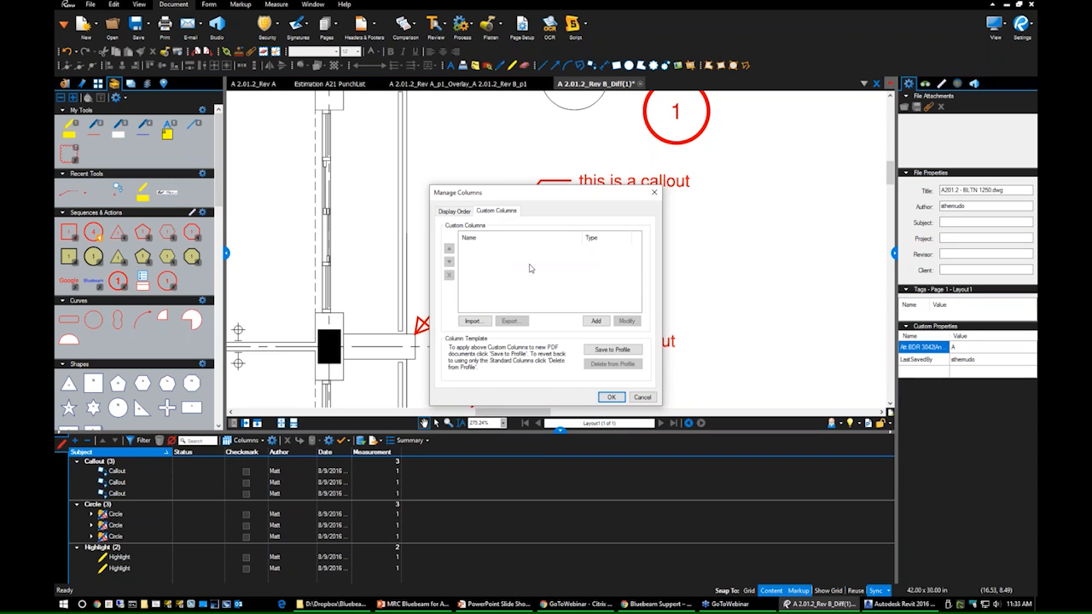
pyautogui.click(595, 323)
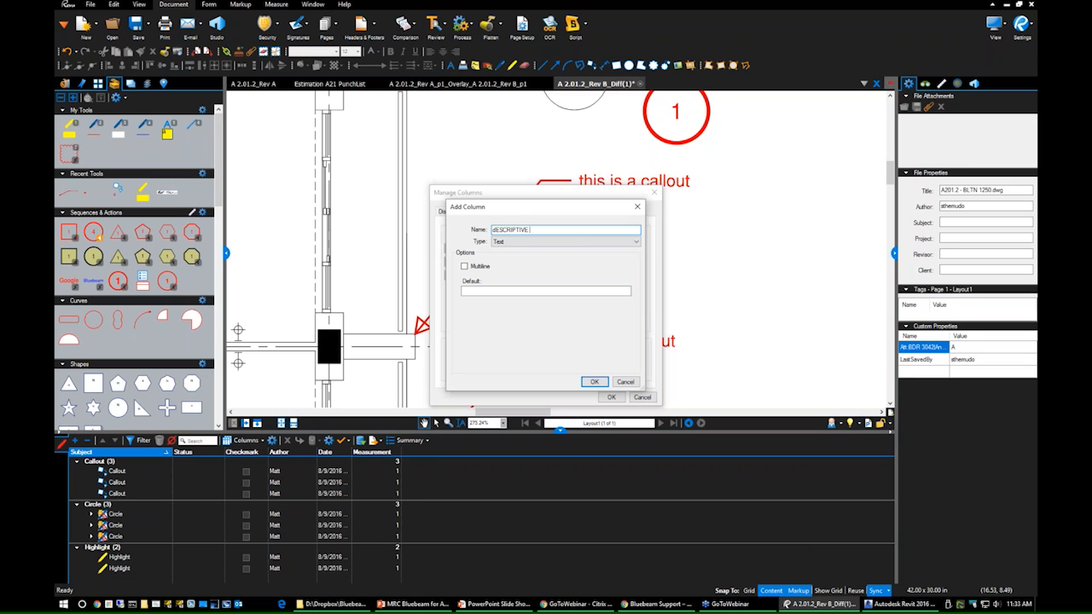
pyautogui.write('dESCRIPTIVE tEXT')
pyautogui.press('capslock')
pyautogui.hotkey('ctrl', 'a')
pyautogui.write('Desc')
# Keep the new column's type as Text, make it multiline and add it to the custom columns.
pyautogui.click(504, 242)
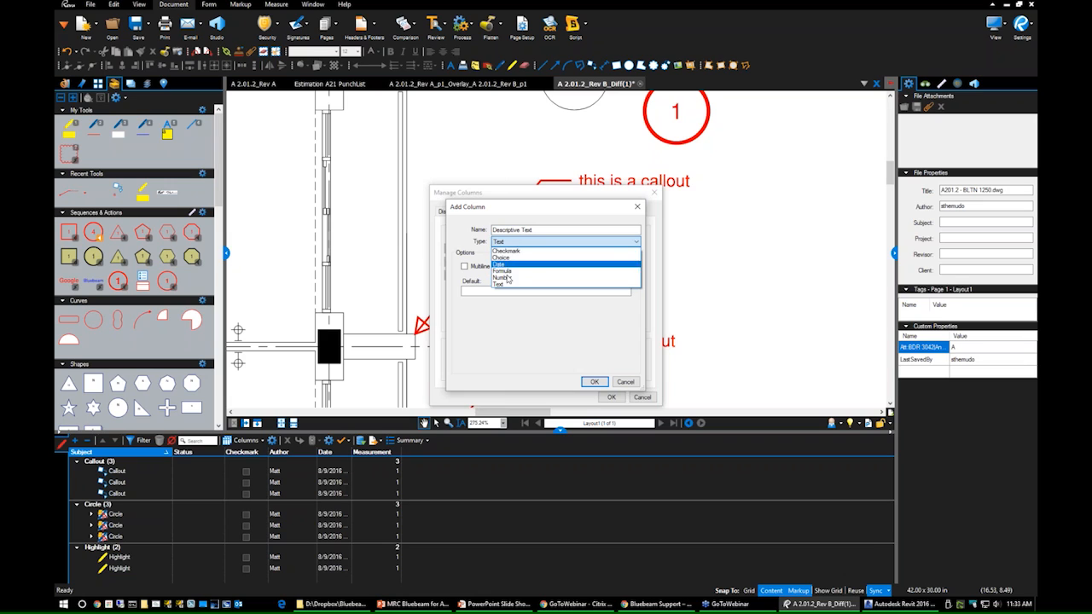
pyautogui.click(502, 243)
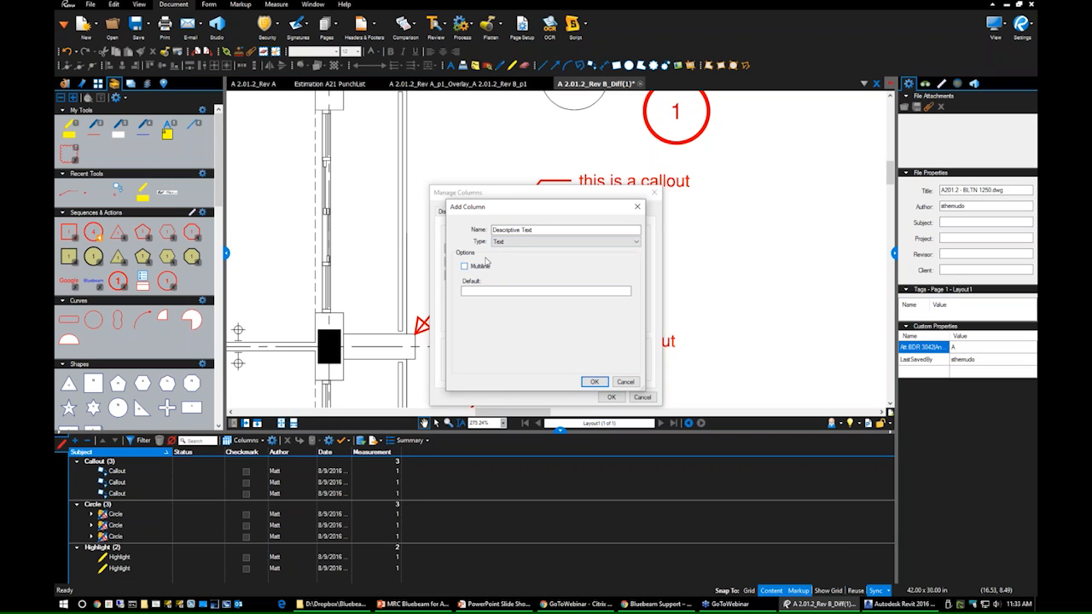
pyautogui.click(473, 268)
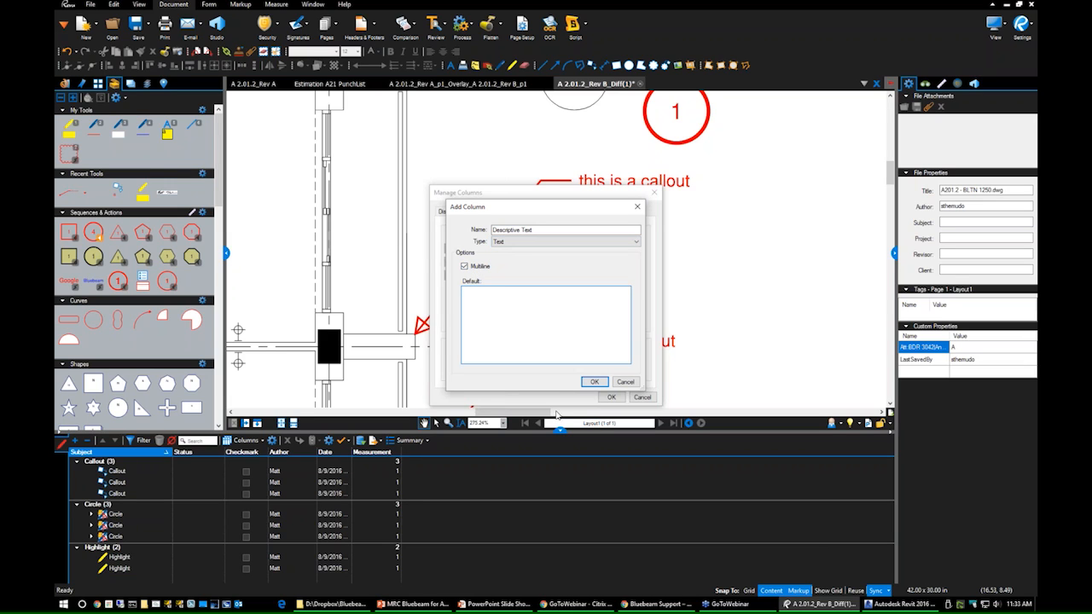
pyautogui.click(595, 382)
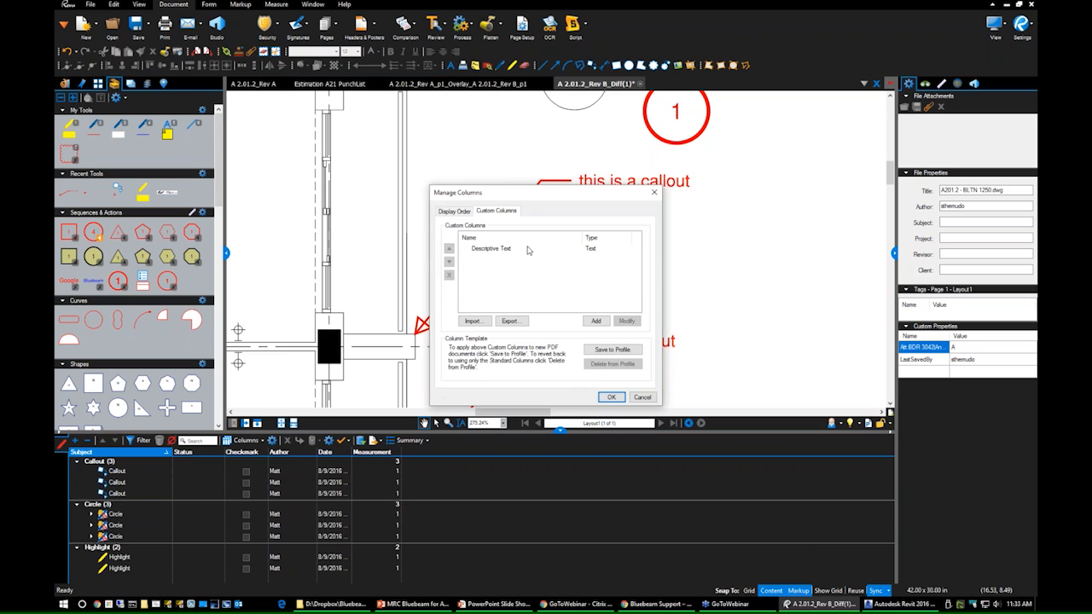
# Check that Descriptive Text is included in the column display order, apply the column setup and widen that column in the Markups list.
pyautogui.click(497, 248)
pyautogui.click(455, 211)
pyautogui.moveTo(635, 253); pyautogui.dragTo(634, 321)
pyautogui.click(512, 352)
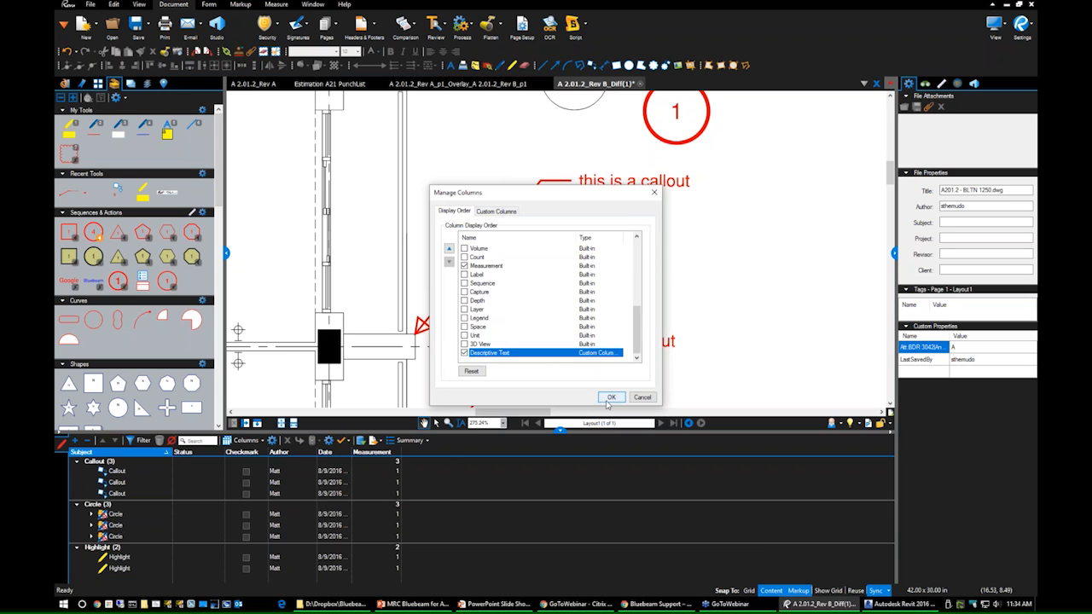
pyautogui.click(609, 398)
pyautogui.click(431, 463)
pyautogui.moveTo(453, 450); pyautogui.dragTo(525, 451)
# Enter "This is some descriptive text" as the Descriptive Text of the second callout in the Markups list.
pyautogui.click(77, 471)
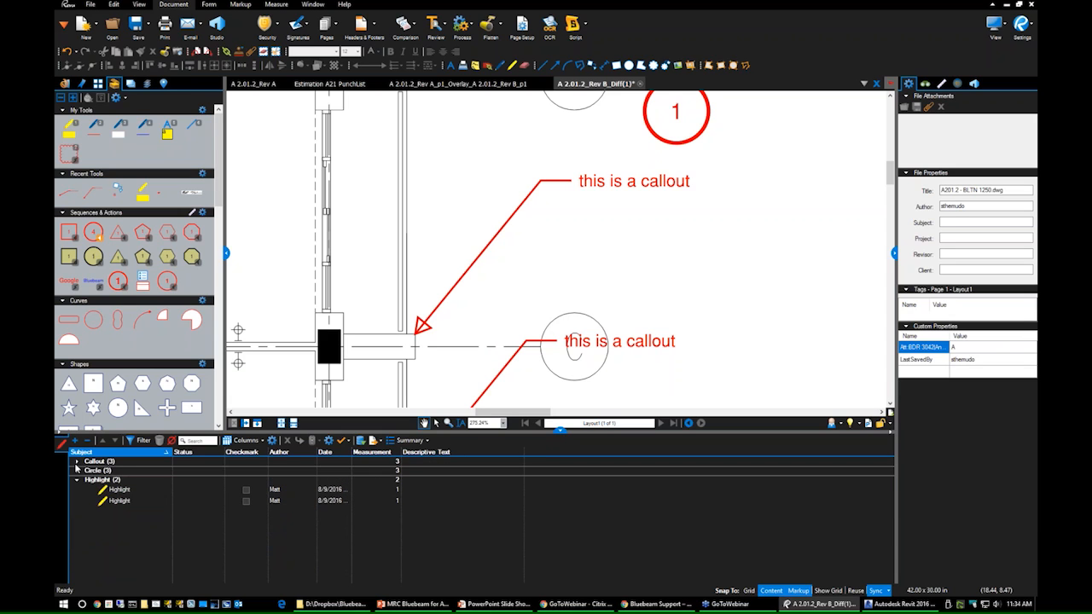
pyautogui.click(77, 461)
pyautogui.click(273, 482)
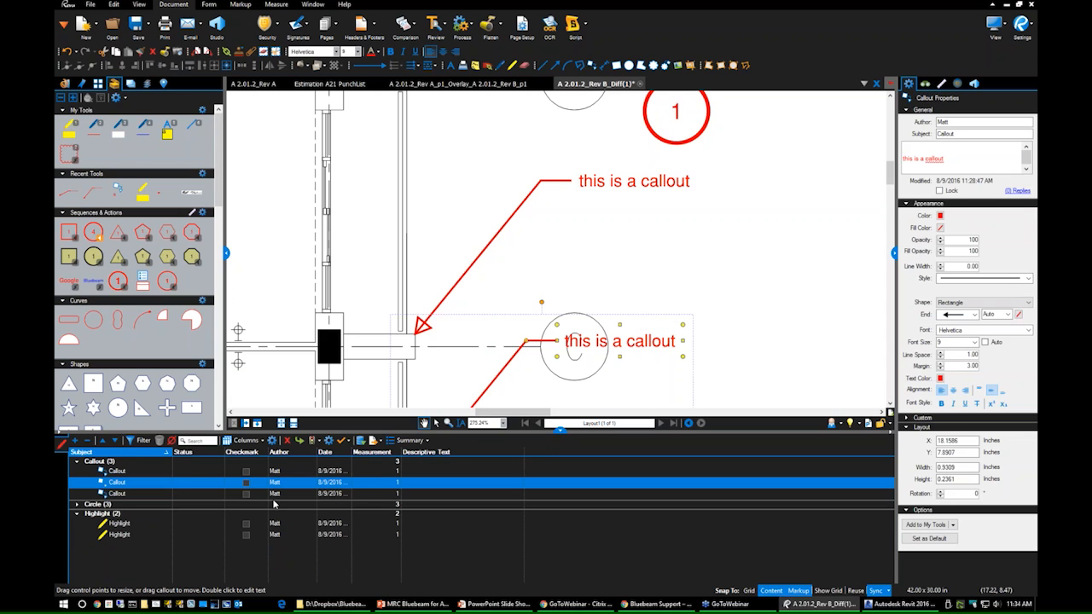
pyautogui.click(435, 484)
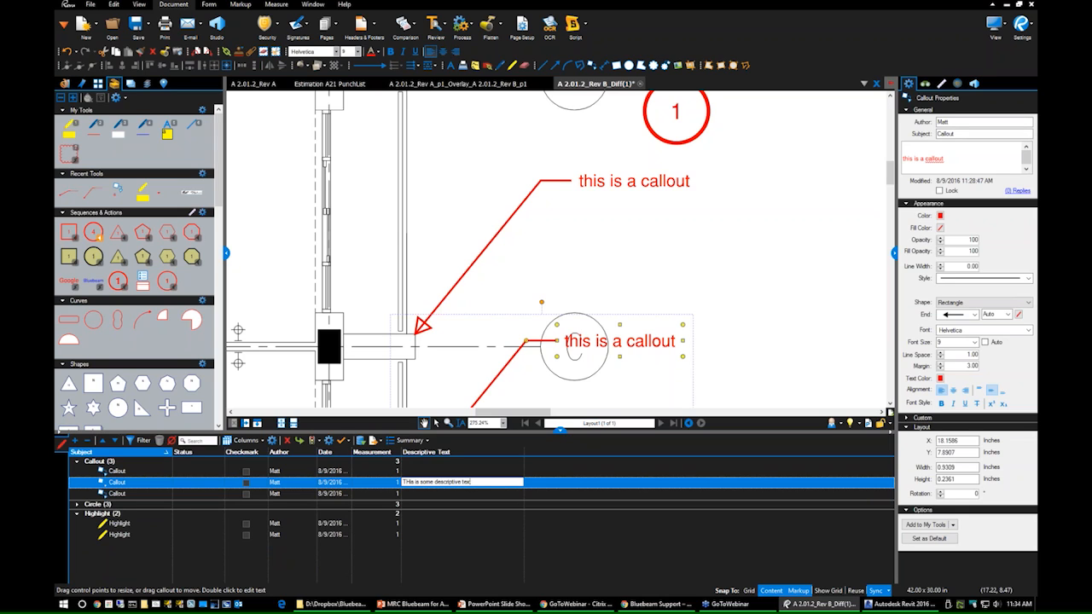
pyautogui.press('BackSpace')
pyautogui.write('h')
pyautogui.click(548, 514)
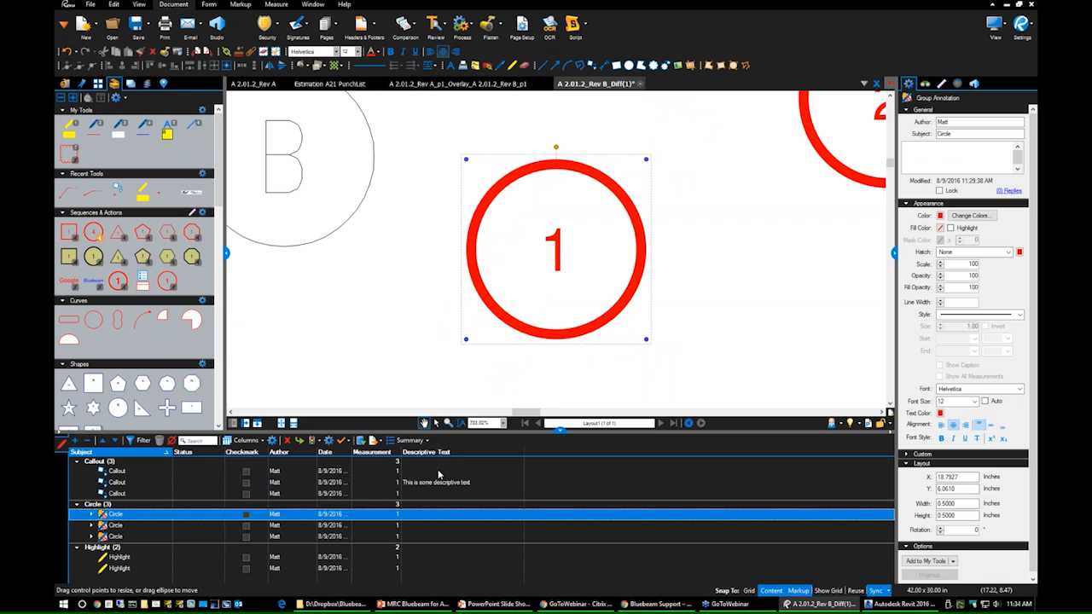
# Change the subject of the callout that has descriptive text to NEW.
pyautogui.click(333, 482)
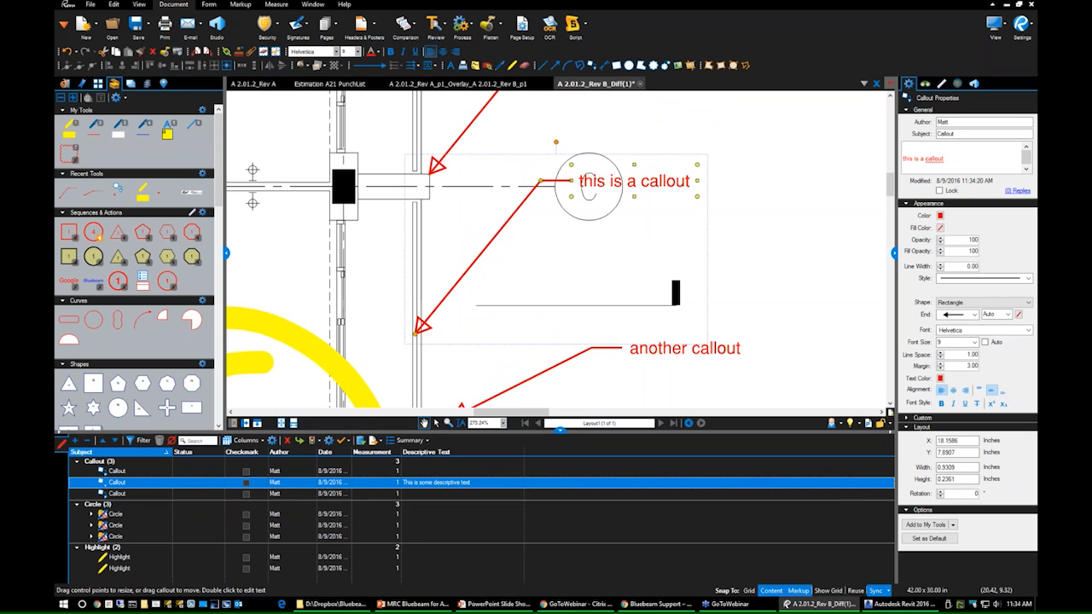
pyautogui.click(953, 133)
pyautogui.doubleClick(938, 129)
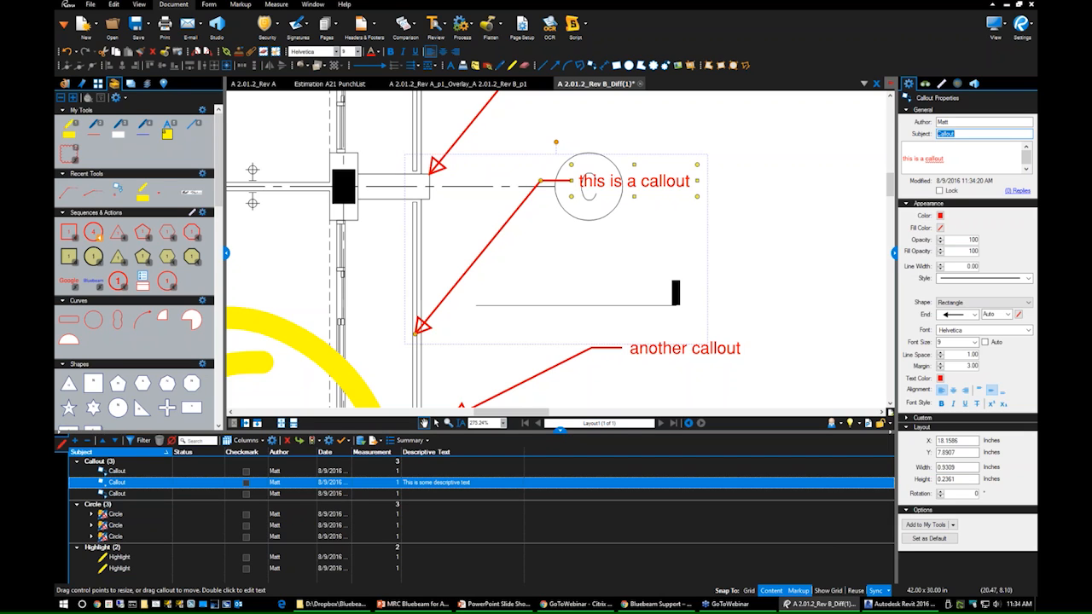
pyautogui.write('NEW')
pyautogui.press('Return')
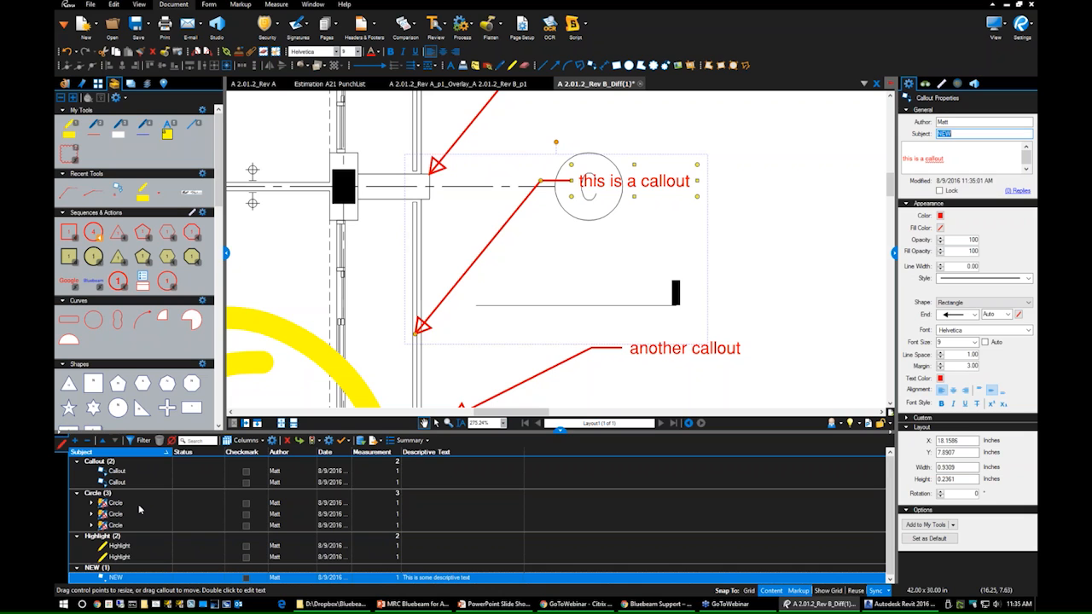
# Examine the callout's custom Descriptive Text property and the tool sets it can be added to, then deselect the callout.
pyautogui.click(557, 235)
pyautogui.click(519, 208)
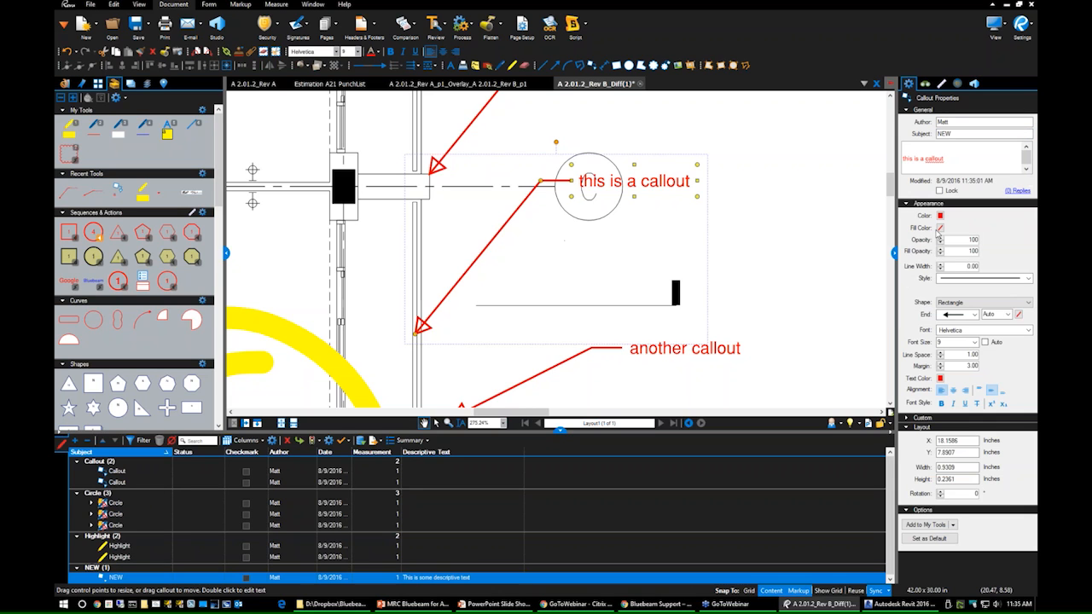
pyautogui.click(910, 419)
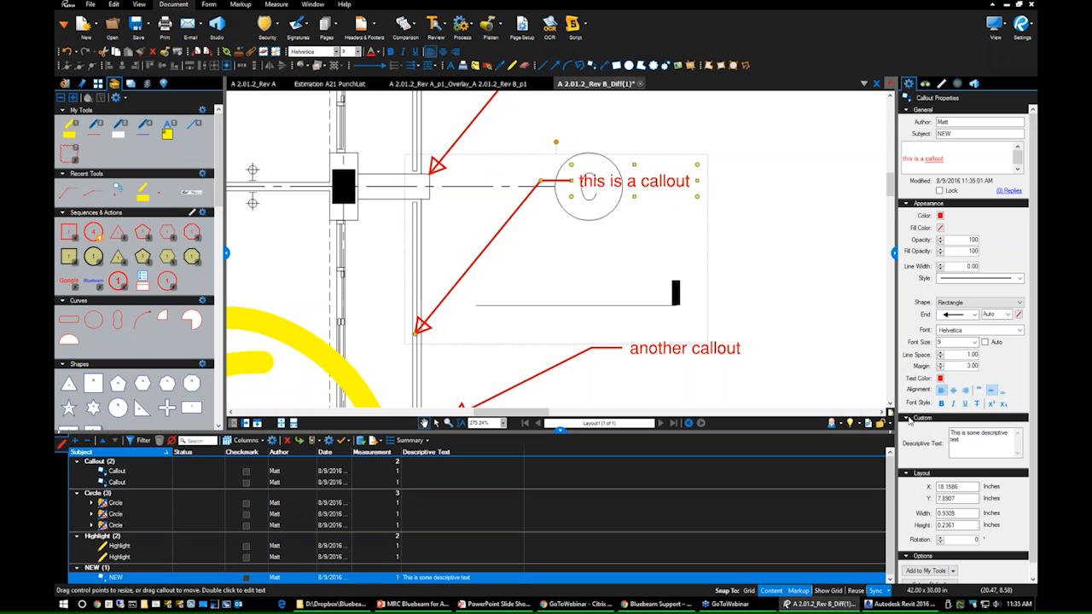
pyautogui.click(910, 419)
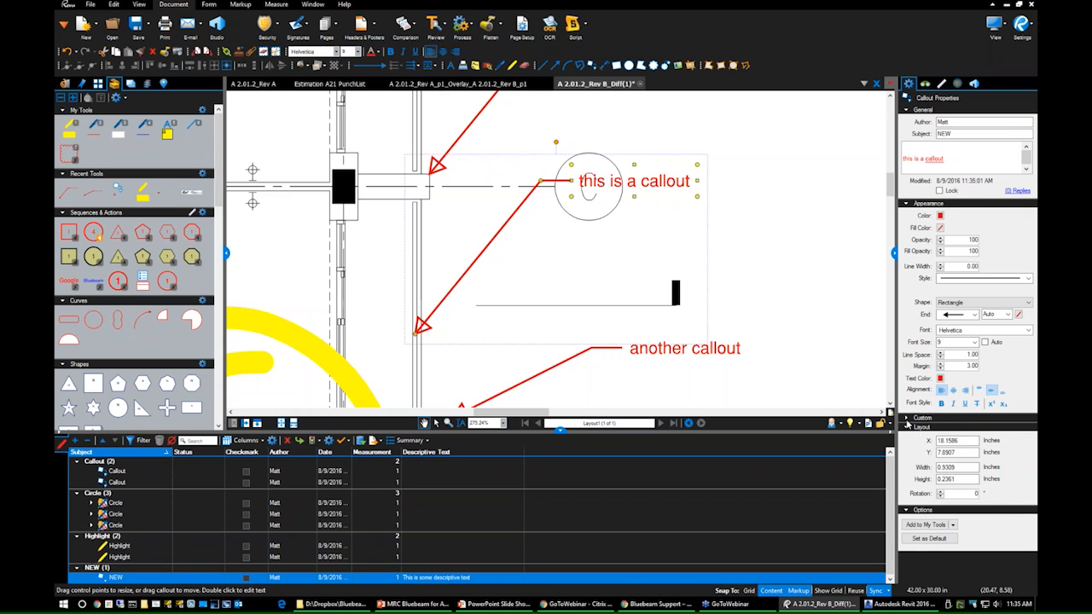
pyautogui.click(911, 419)
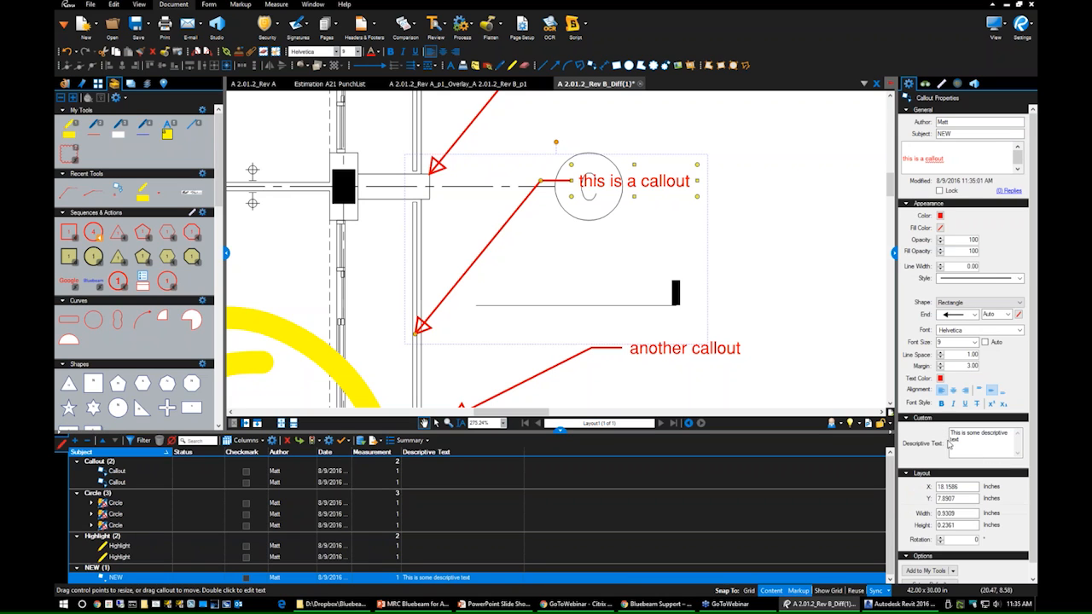
pyautogui.click(906, 420)
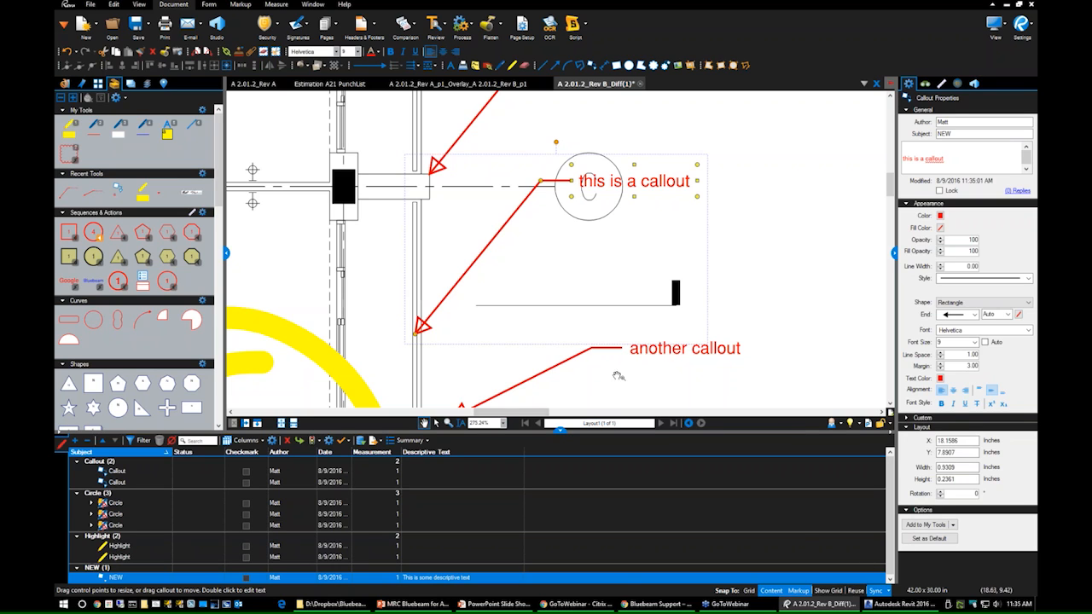
pyautogui.click(953, 525)
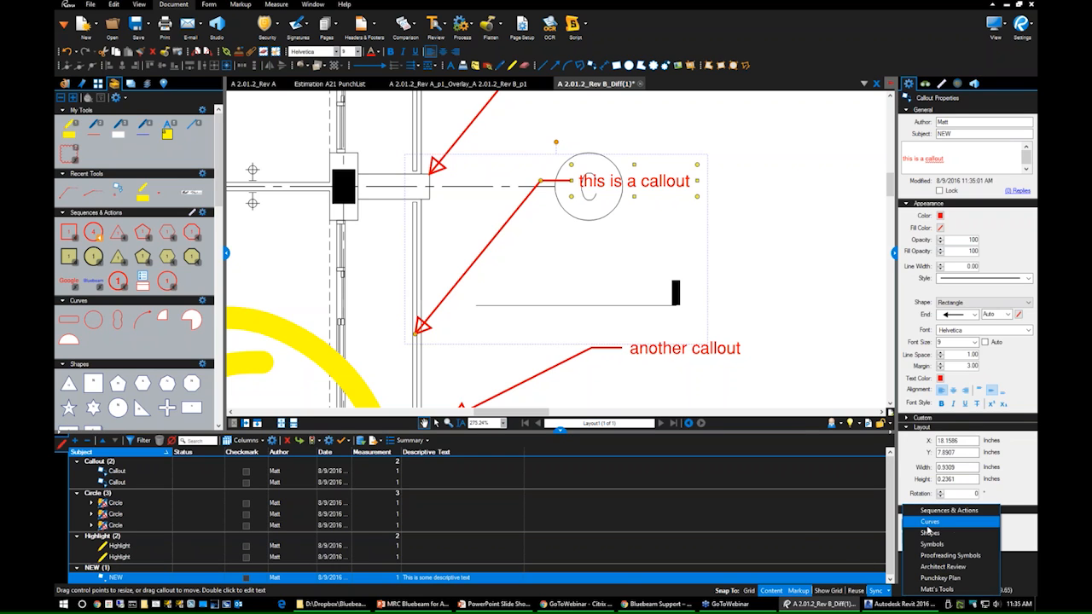
pyautogui.click(841, 354)
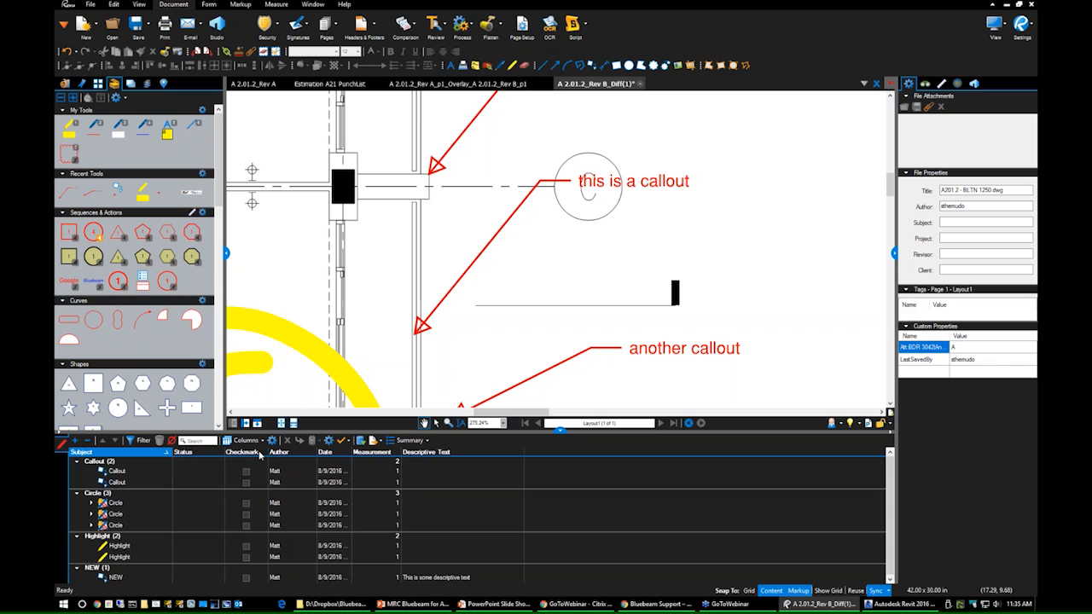
# Examine the summary formats offered for exporting the Markups list.
pyautogui.click(425, 440)
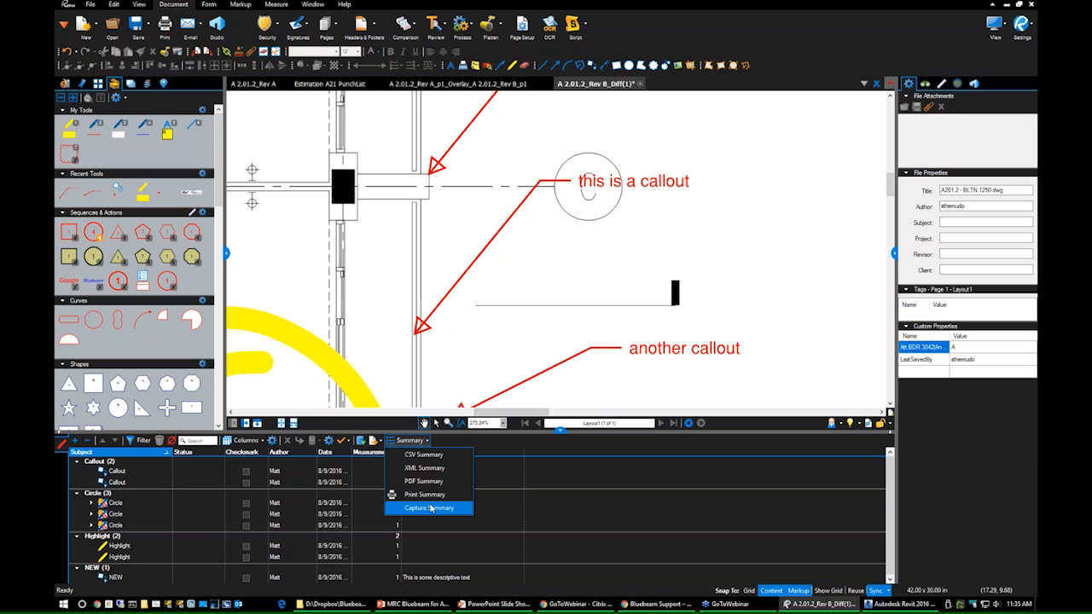
pyautogui.click(499, 464)
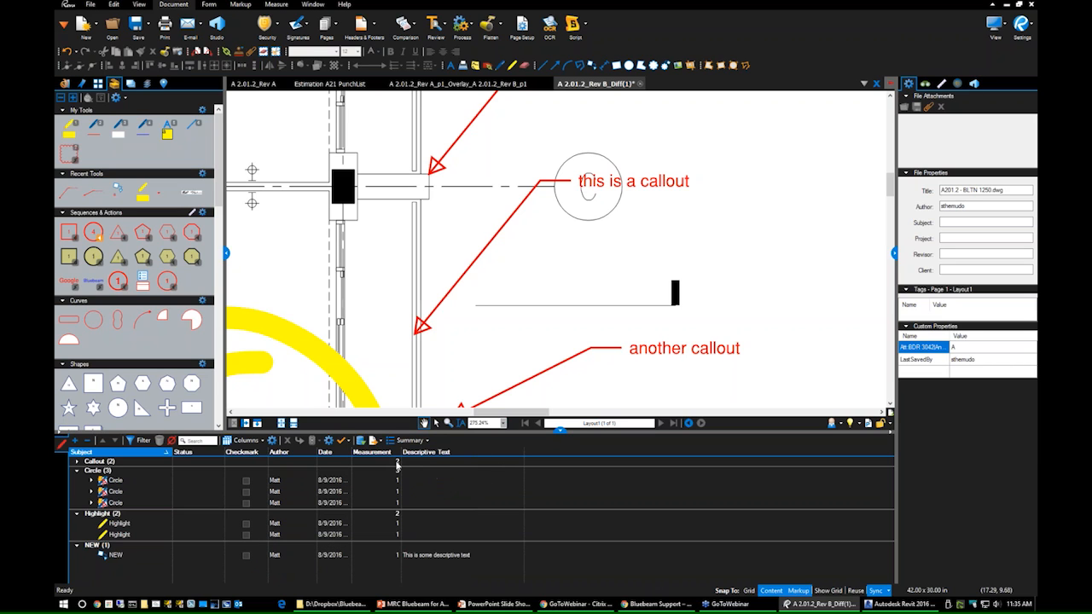
pyautogui.click(78, 462)
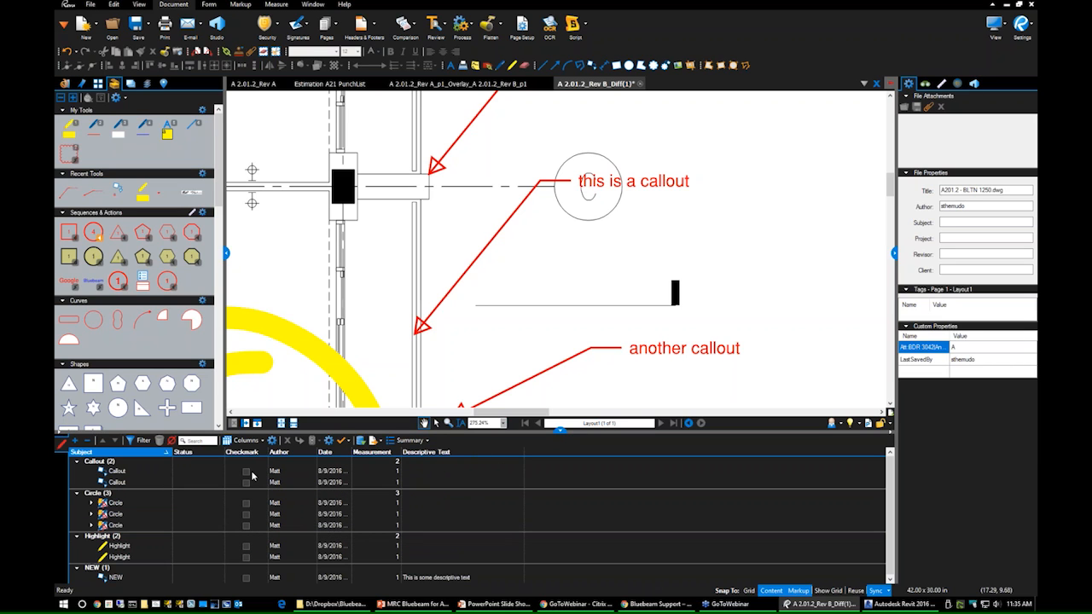
pyautogui.click(415, 441)
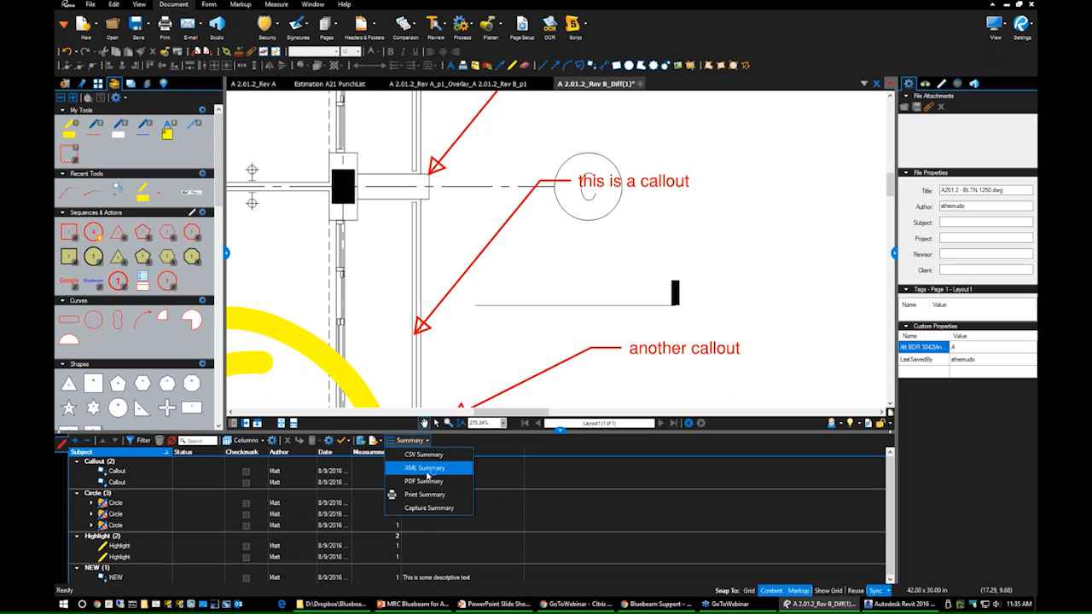
pyautogui.click(496, 461)
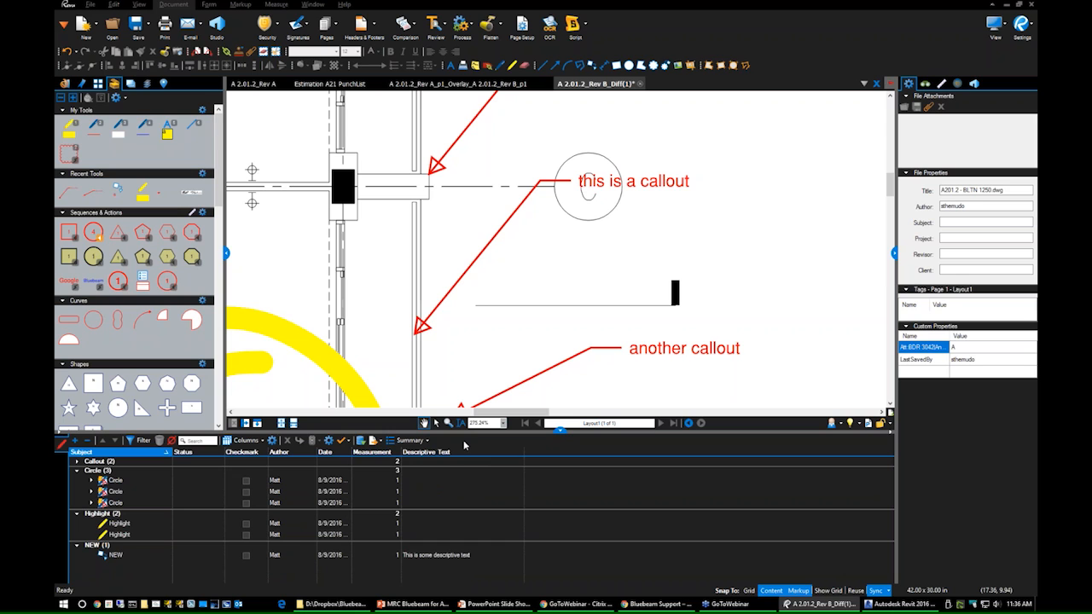
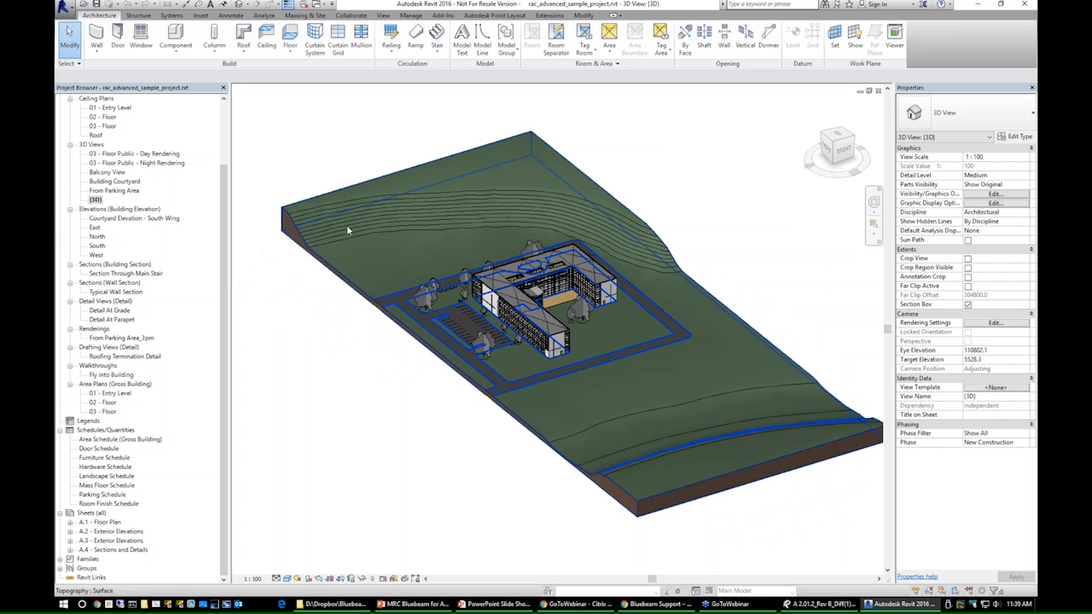
# Open the Building Courtyard 3D view in Revit and examine the Bluebeam add-in commands.
pyautogui.doubleClick(115, 182)
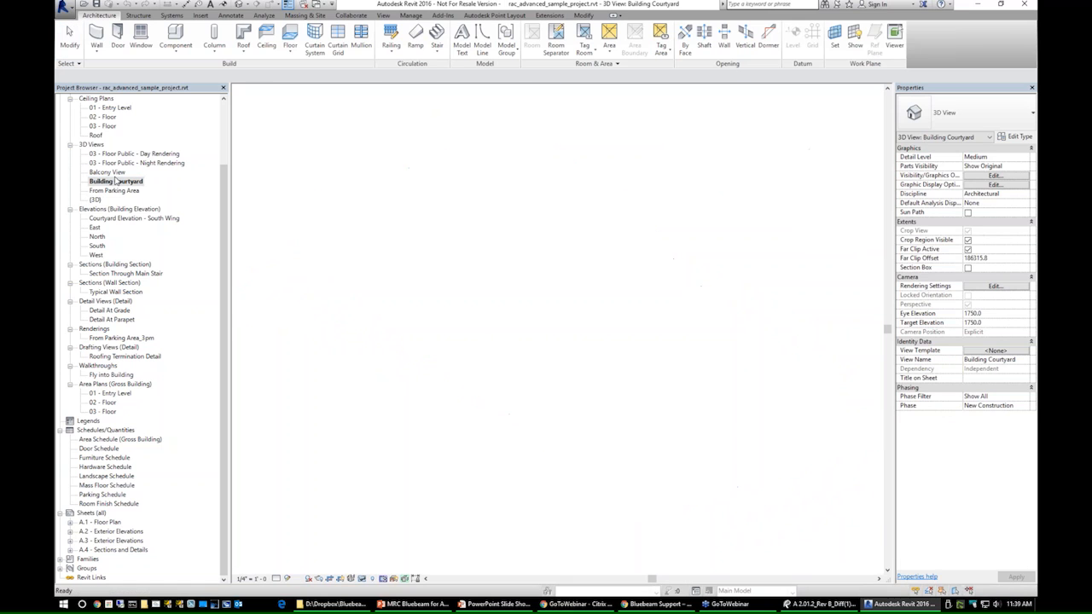
pyautogui.click(387, 15)
pyautogui.click(442, 15)
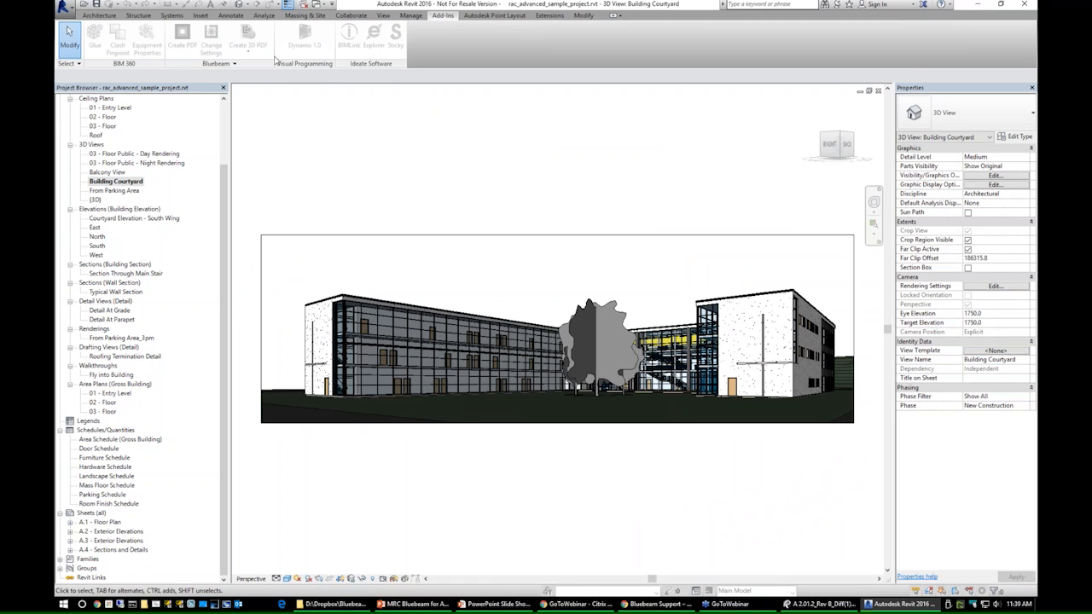
# Return to the default {3D} view, orbit the model slightly and start creating a 3D PDF with the Bluebeam add-in.
pyautogui.doubleClick(97, 201)
pyautogui.moveTo(597, 366); pyautogui.dragTo(608, 361)
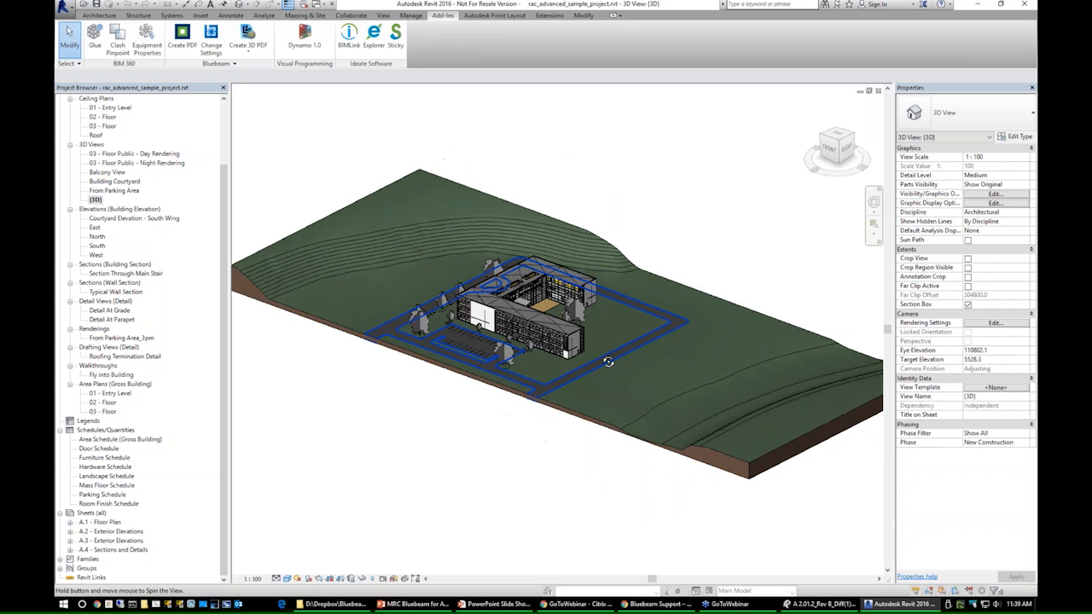
pyautogui.click(244, 53)
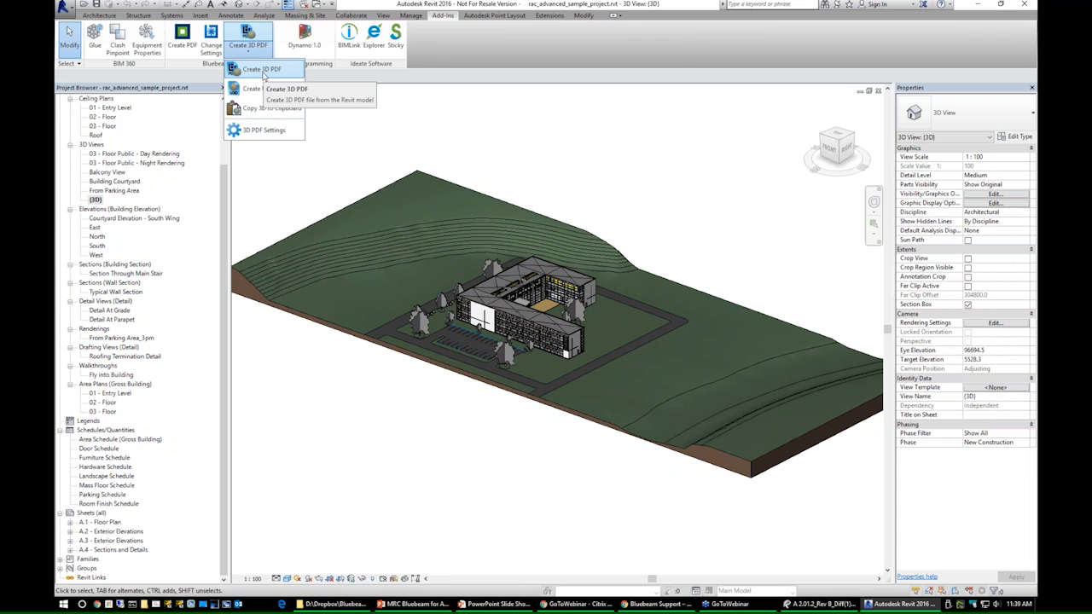
pyautogui.click(264, 74)
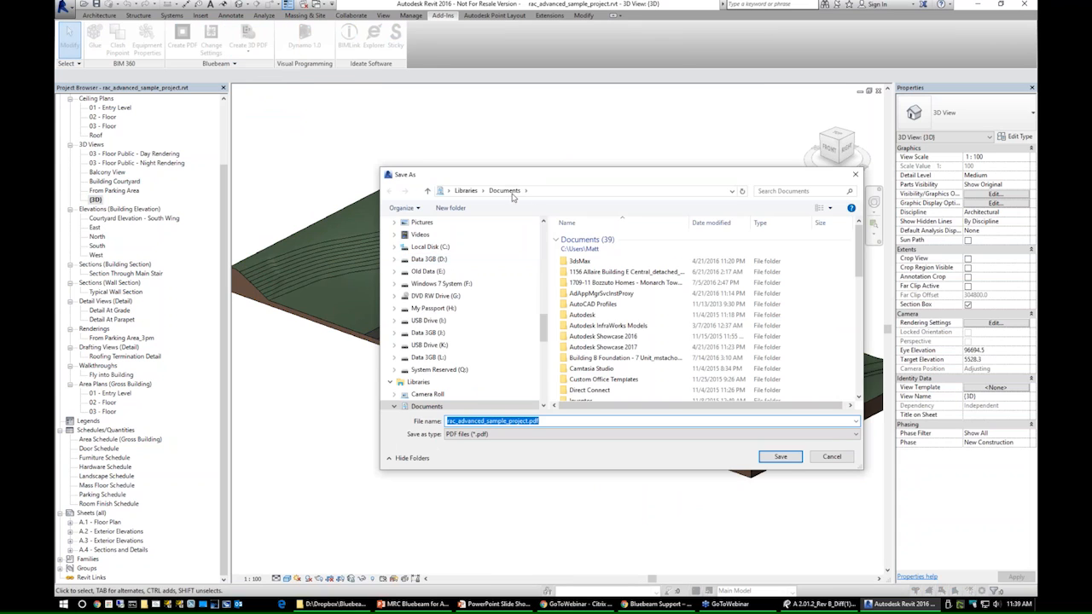
# Save the 3D PDF as rac_advanced_sample_project.pdf in the 3D PDFs folder inside Bluebeam Demo Documents.
pyautogui.moveTo(547, 326); pyautogui.dragTo(546, 236)
pyautogui.click(452, 241)
pyautogui.click(588, 241)
pyautogui.doubleClick(589, 240)
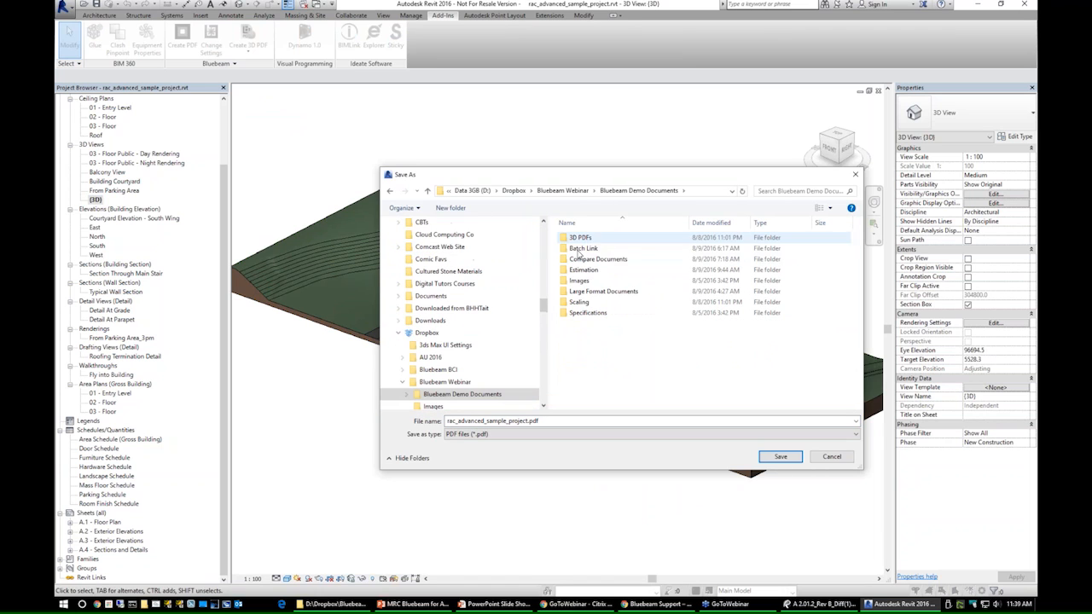
pyautogui.doubleClick(587, 237)
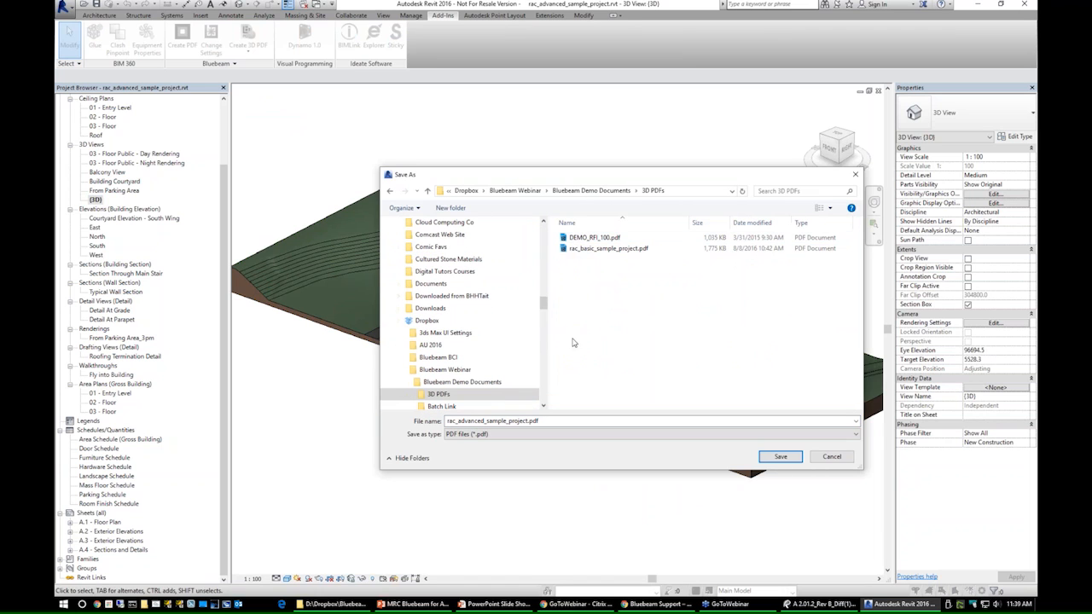
pyautogui.click(782, 457)
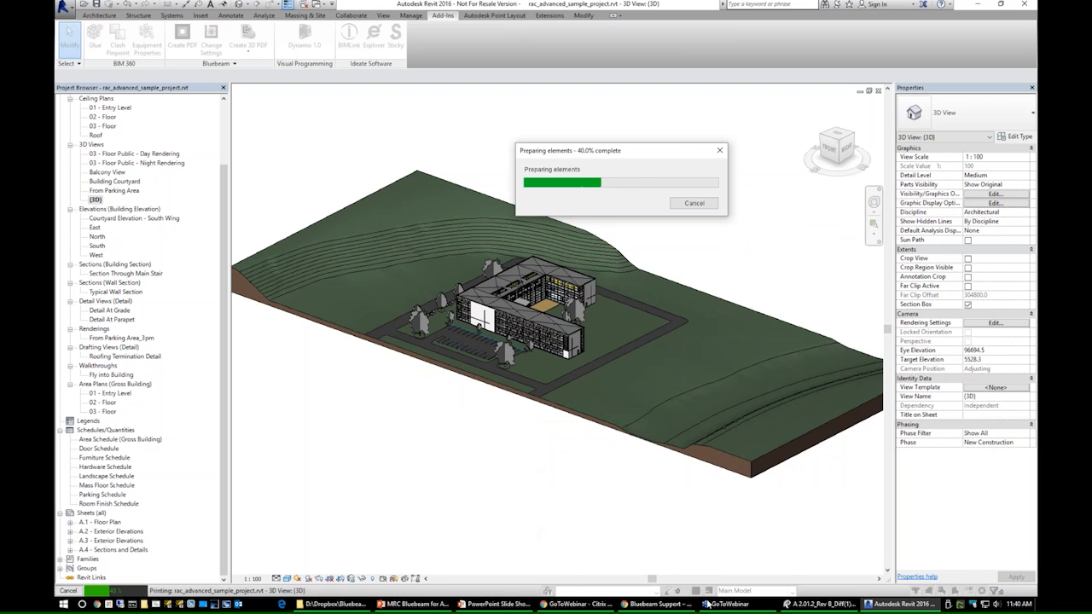
# Switch to Bluebeam Revu and close A 2.01.2_Rev B_Diff(1) without saving its changes.
pyautogui.moveTo(799, 609)
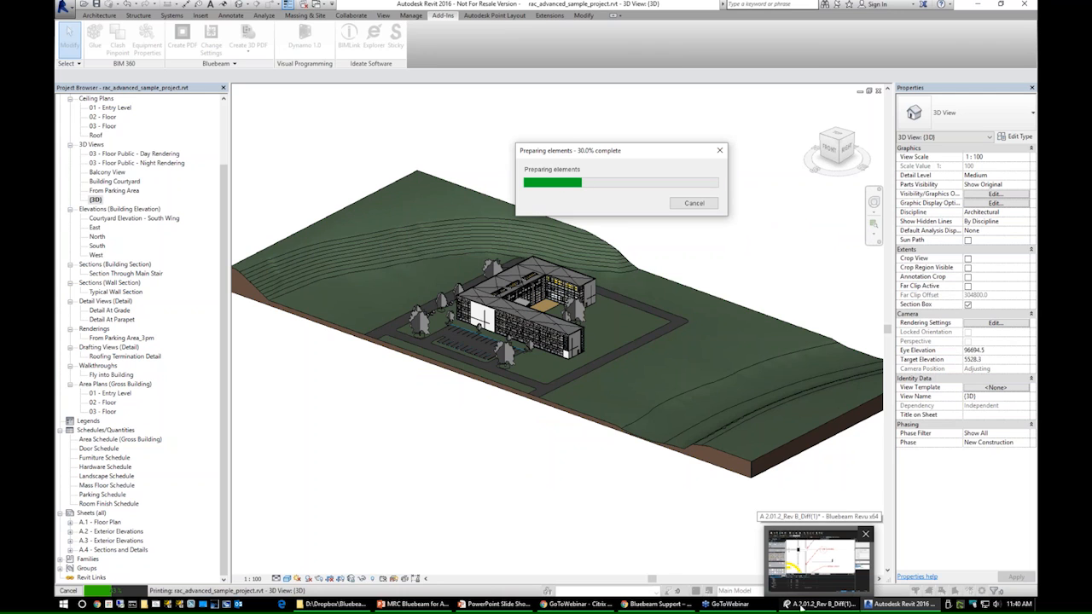
pyautogui.click(800, 608)
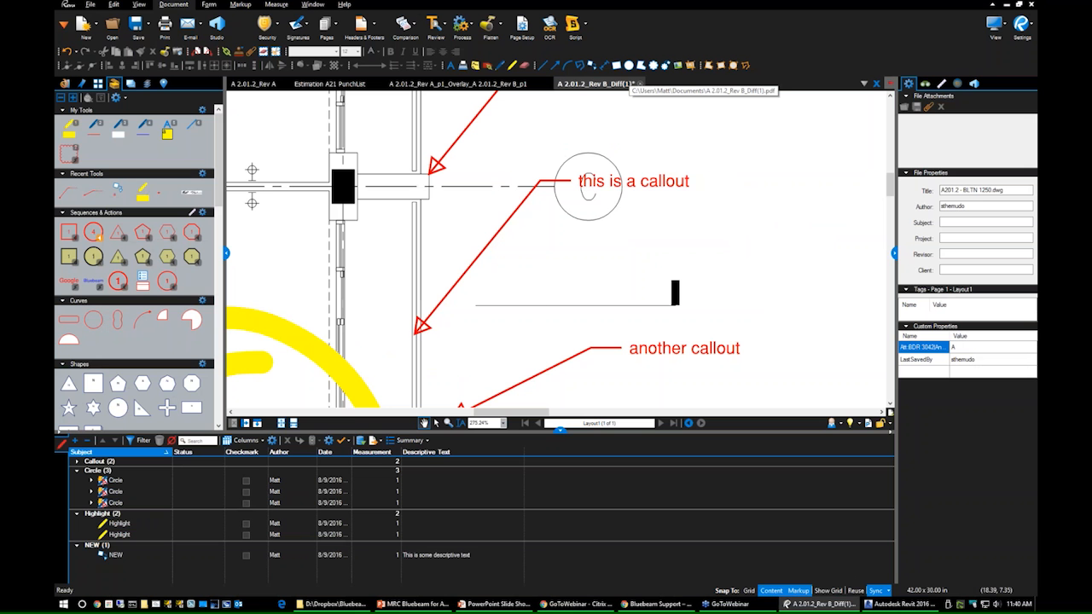
pyautogui.click(640, 84)
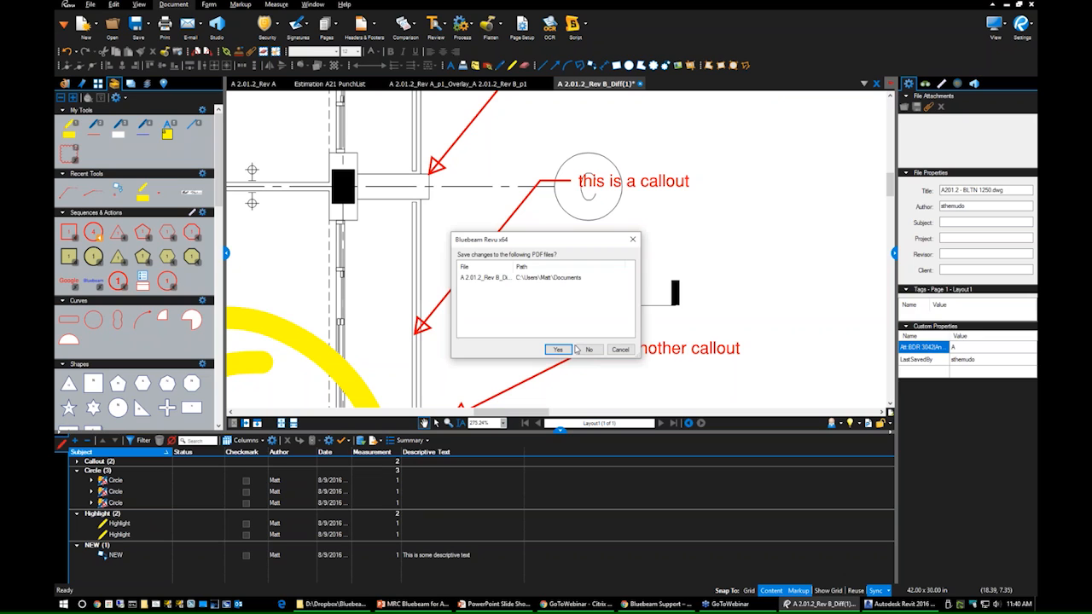
pyautogui.click(586, 350)
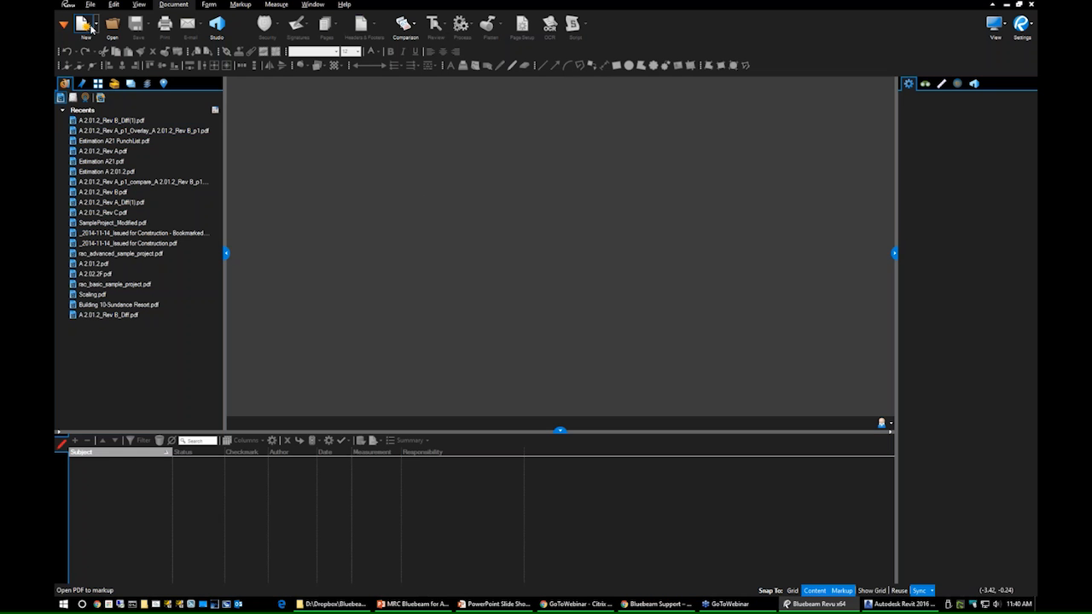
# Open rac_basic_sample_project.pdf from the 3D PDFs folder inside Bluebeam Demo Documents.
pyautogui.click(112, 26)
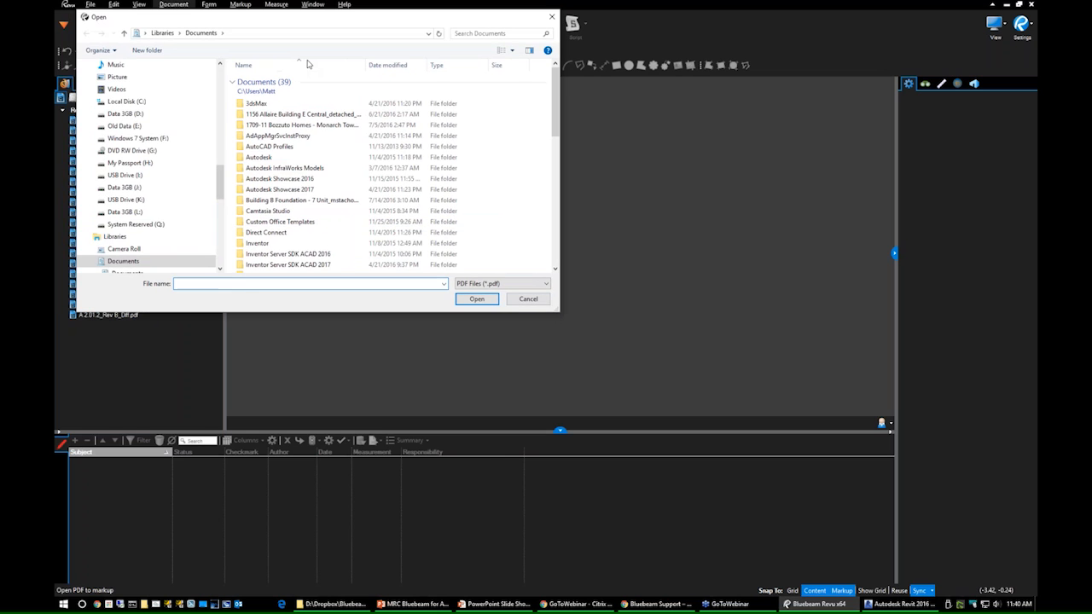
pyautogui.scroll(6, 269, 174)
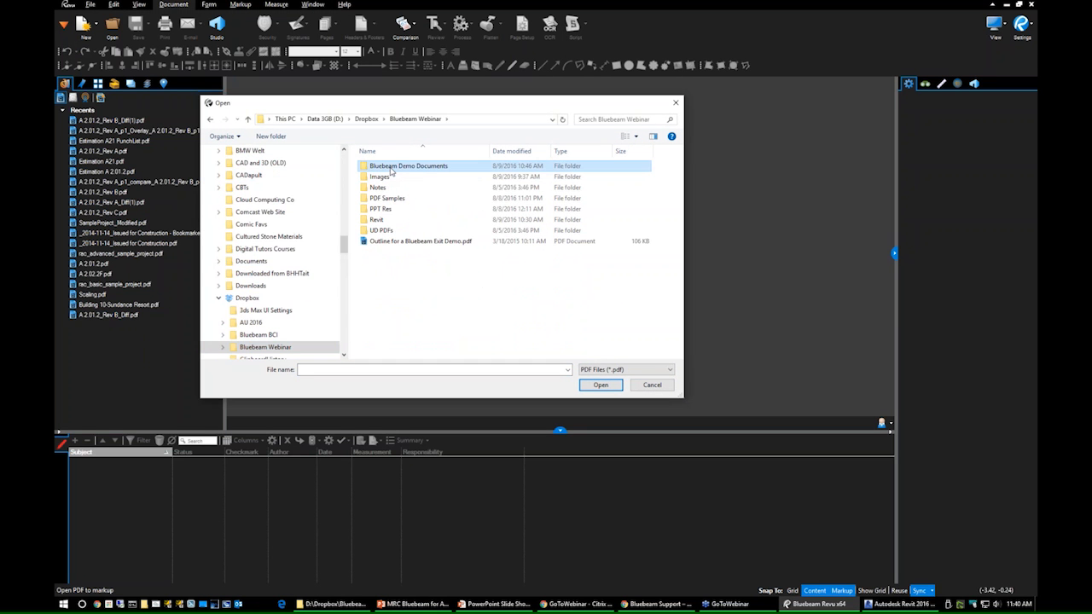
pyautogui.doubleClick(384, 165)
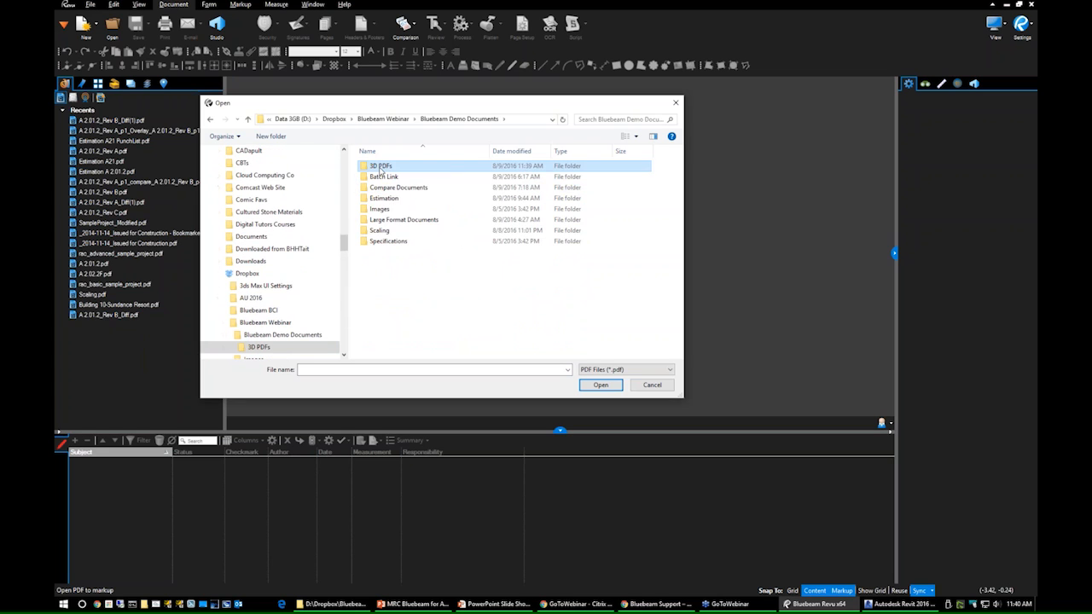
pyautogui.doubleClick(382, 166)
pyautogui.click(392, 168)
pyautogui.click(405, 179)
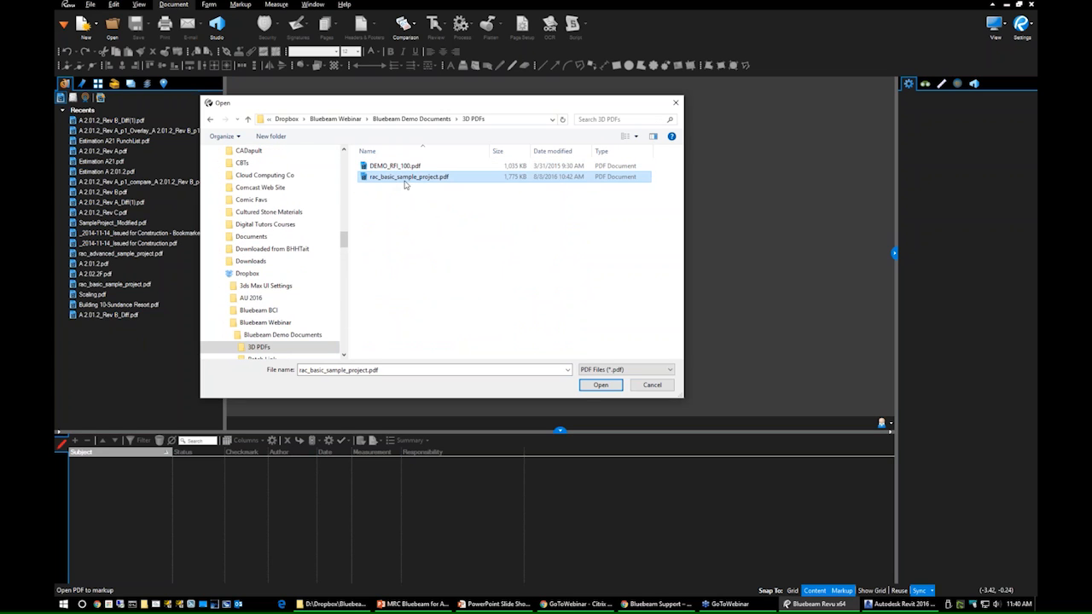
pyautogui.press('Return')
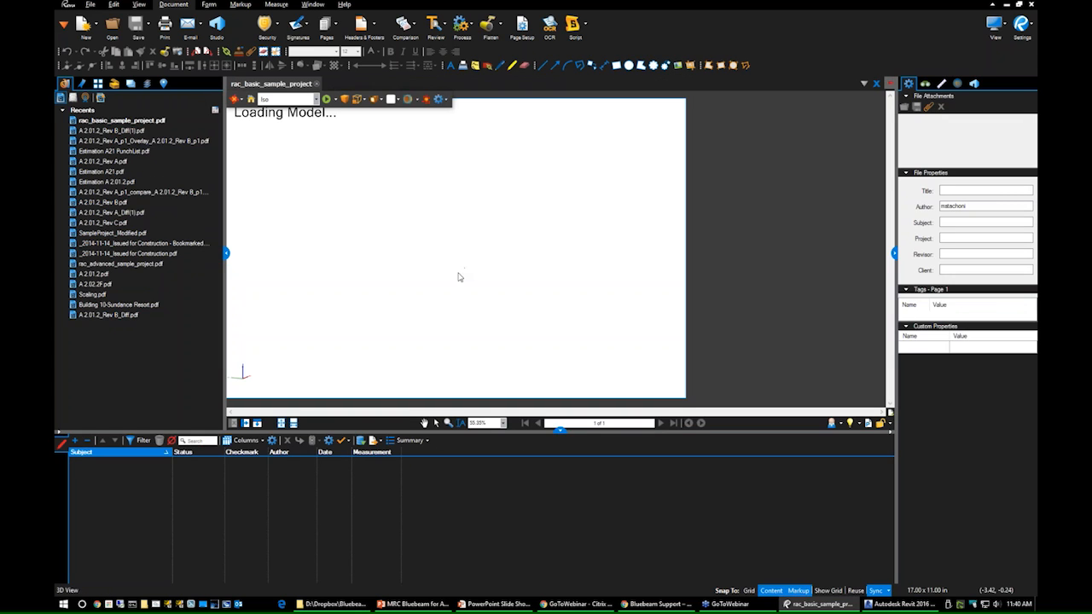
# Collapse the Markups list and both side panels to make room for the 3D model.
pyautogui.click(560, 429)
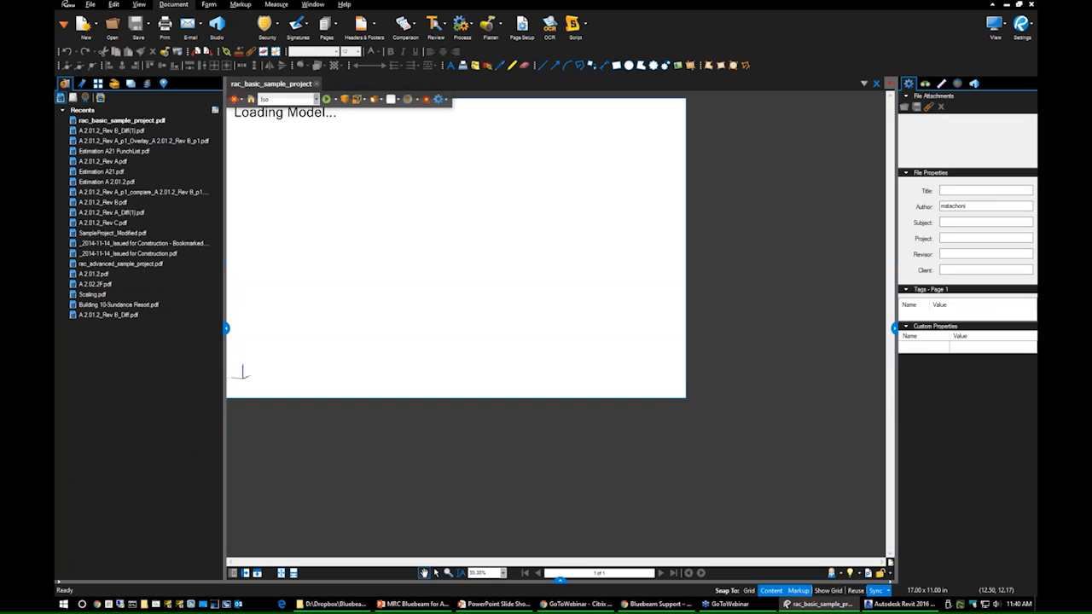
pyautogui.click(227, 331)
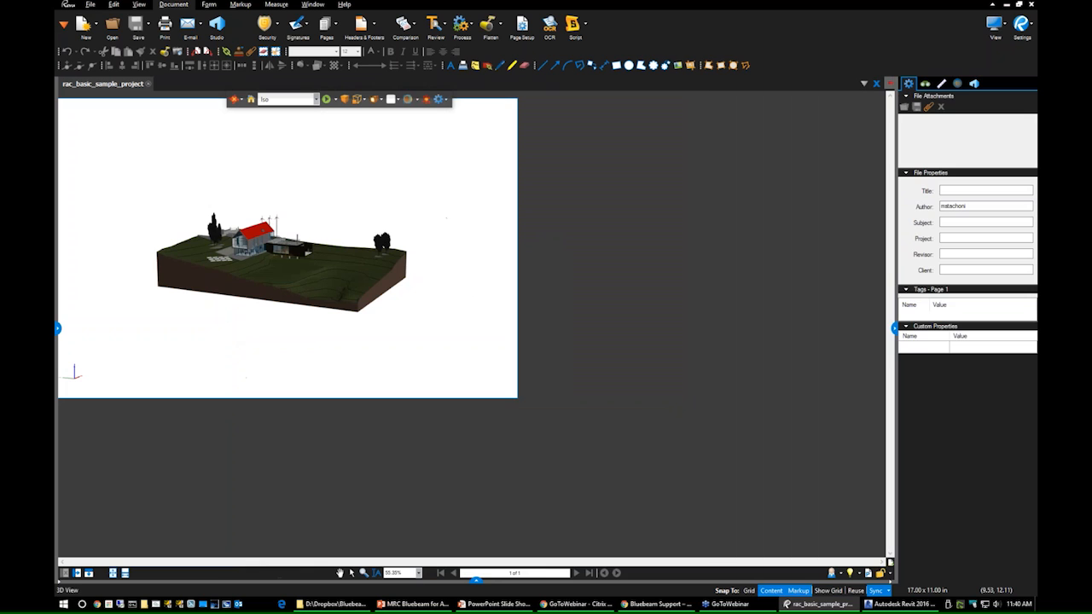
pyautogui.click(894, 327)
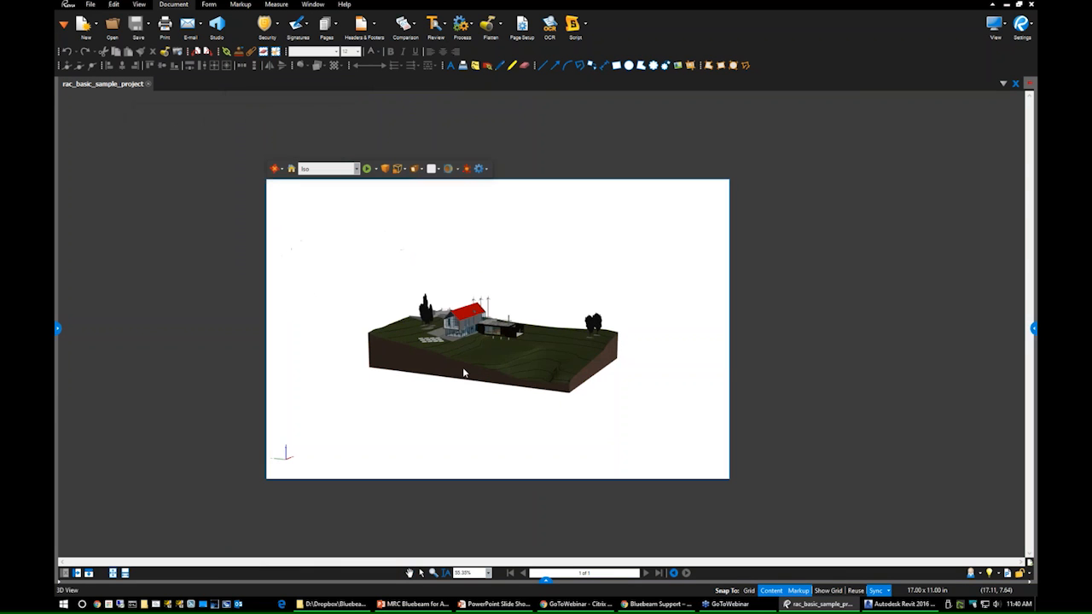
# Zoom in on the 3D house model, switch the navigation mode and orbit the site.
pyautogui.scroll(4, 463, 367)
pyautogui.moveTo(471, 344); pyautogui.dragTo(597, 388)
pyautogui.click(274, 168)
pyautogui.click(280, 207)
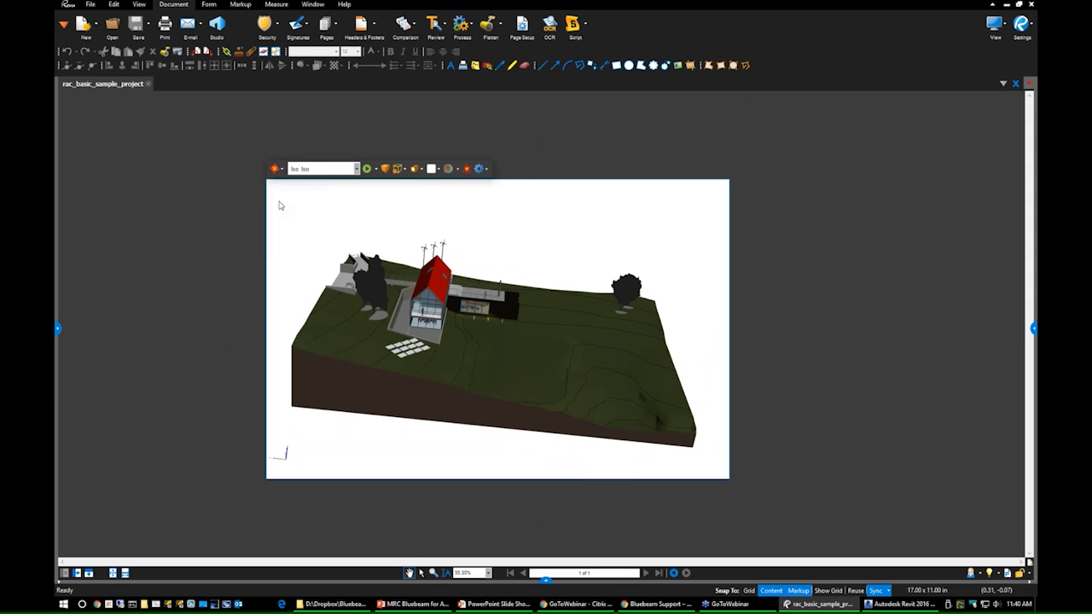
pyautogui.moveTo(419, 368); pyautogui.dragTo(315, 374)
# Try the Transparent, Illustration, Solid Outline and Shaded Illustration render modes on the 3D model.
pyautogui.click(404, 169)
pyautogui.click(414, 193)
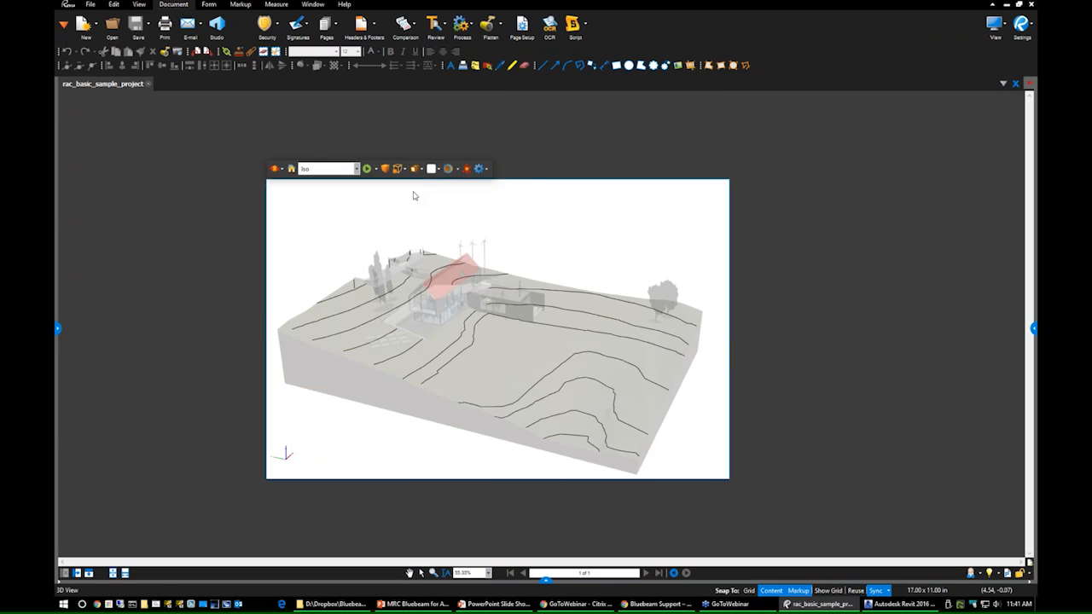
pyautogui.click(397, 171)
pyautogui.click(418, 215)
pyautogui.click(398, 171)
pyautogui.click(417, 222)
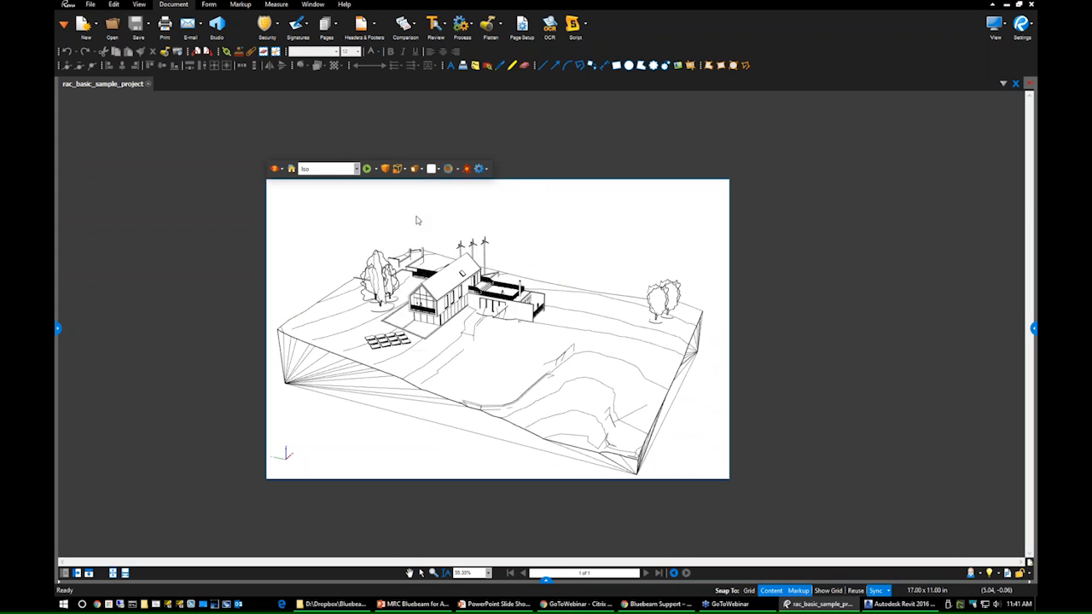
pyautogui.click(398, 169)
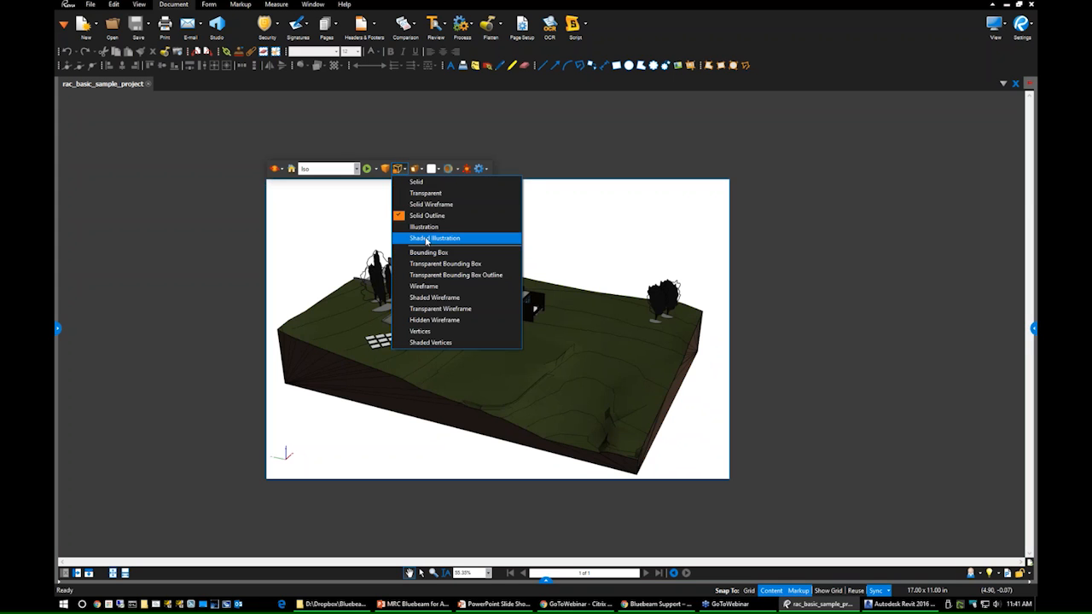
pyautogui.click(426, 239)
pyautogui.moveTo(565, 371)
pyautogui.mouseDown()
pyautogui.moveTo(483, 412)
pyautogui.moveTo(486, 359)
pyautogui.moveTo(550, 383)
pyautogui.mouseUp()
# Compare the White, Primary Color and Night lighting schemes on the model and settle on White.
pyautogui.click(416, 169)
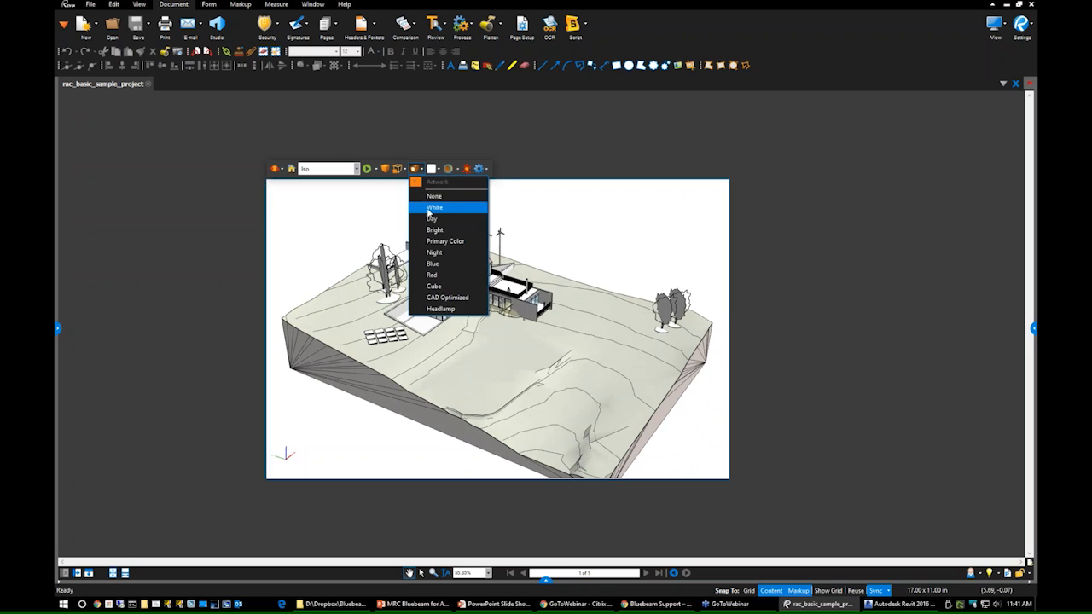
pyautogui.click(431, 210)
pyautogui.click(416, 168)
pyautogui.click(439, 242)
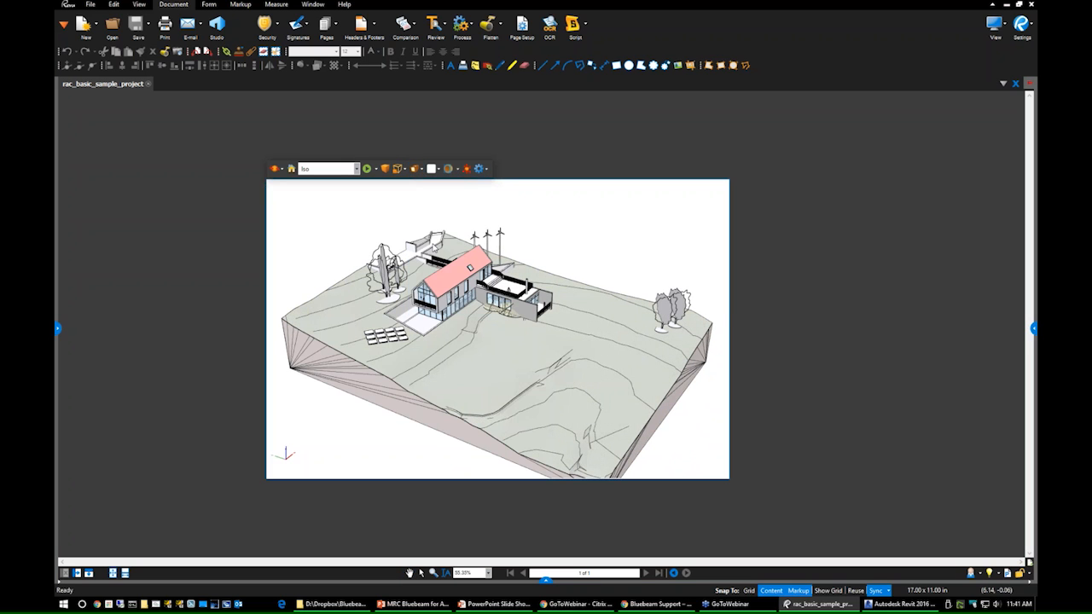
pyautogui.click(417, 168)
pyautogui.click(434, 252)
pyautogui.click(416, 168)
pyautogui.click(434, 207)
# Set the model's render mode to Solid and change the view background to pale cyan.
pyautogui.click(400, 168)
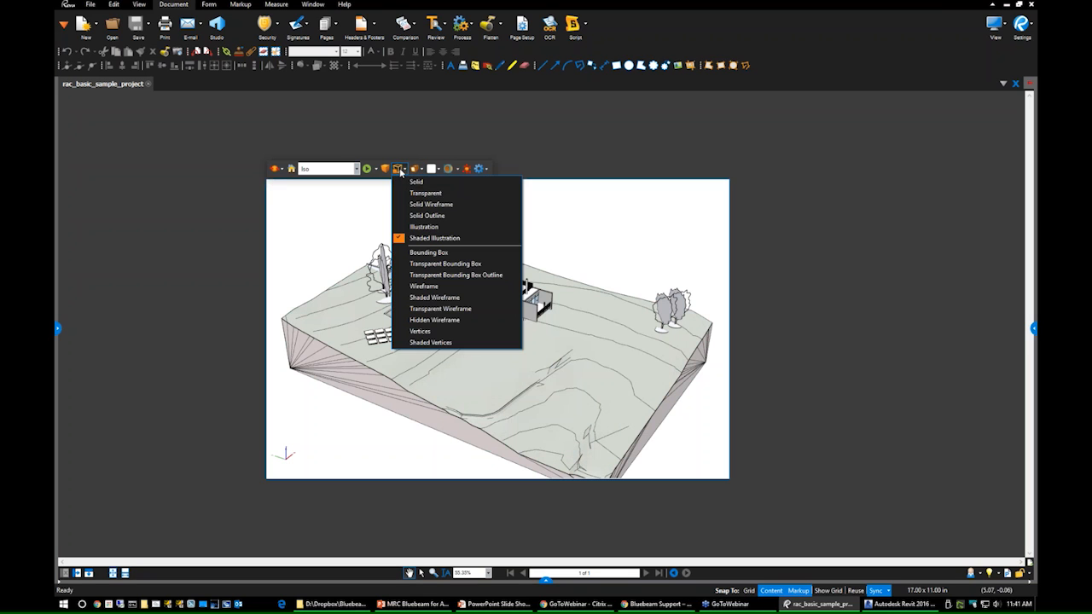
pyautogui.click(415, 182)
pyautogui.click(440, 170)
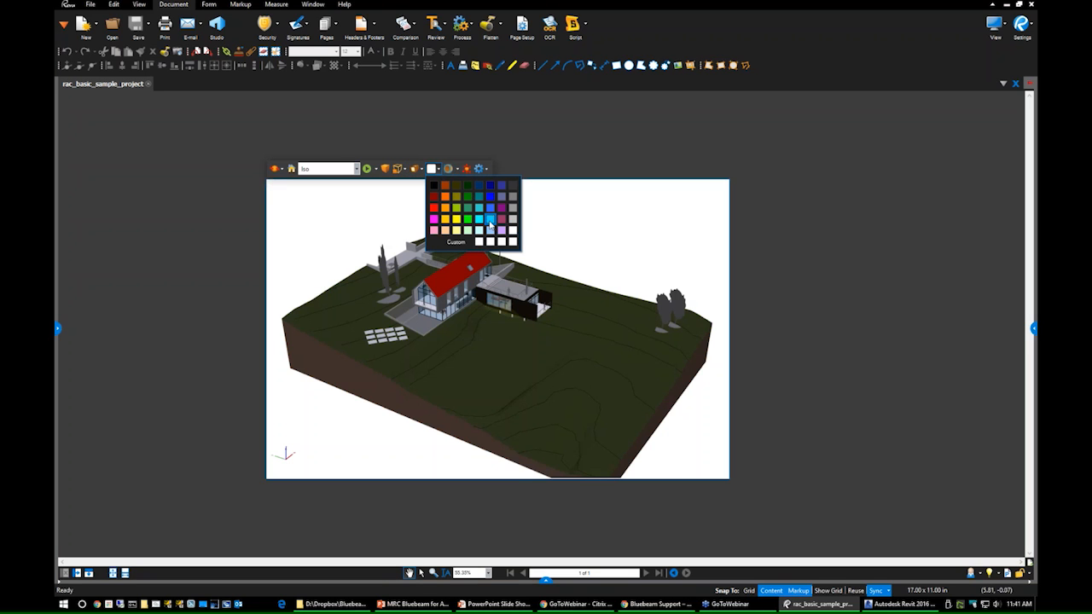
pyautogui.click(481, 231)
pyautogui.click(439, 170)
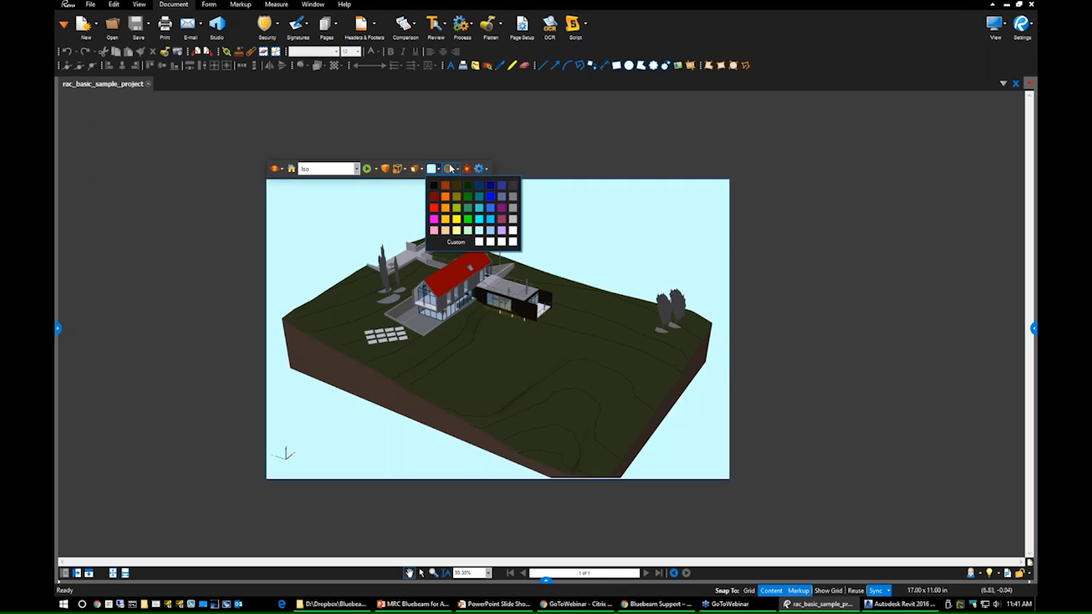
# Turn on the model's cross section with its properties displayed and move the horizontal cutting plane down and up.
pyautogui.click(451, 170)
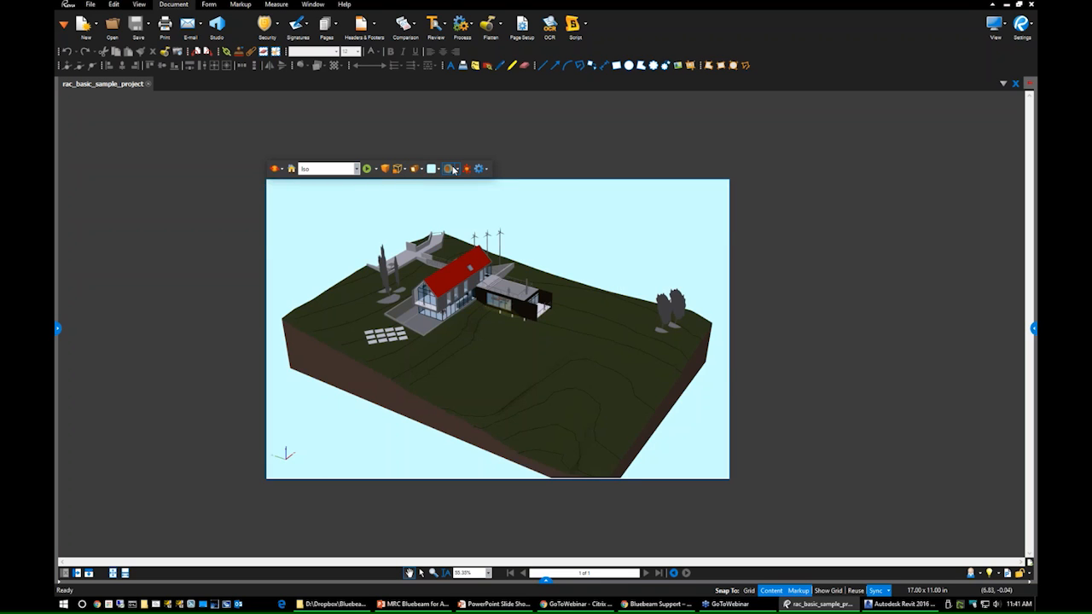
pyautogui.click(458, 169)
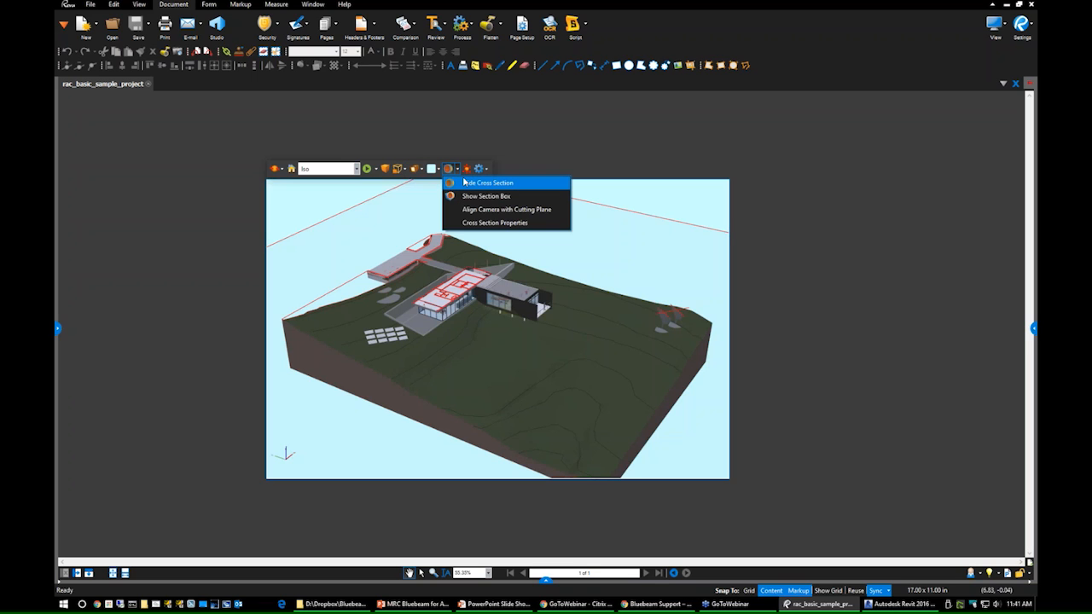
pyautogui.click(478, 224)
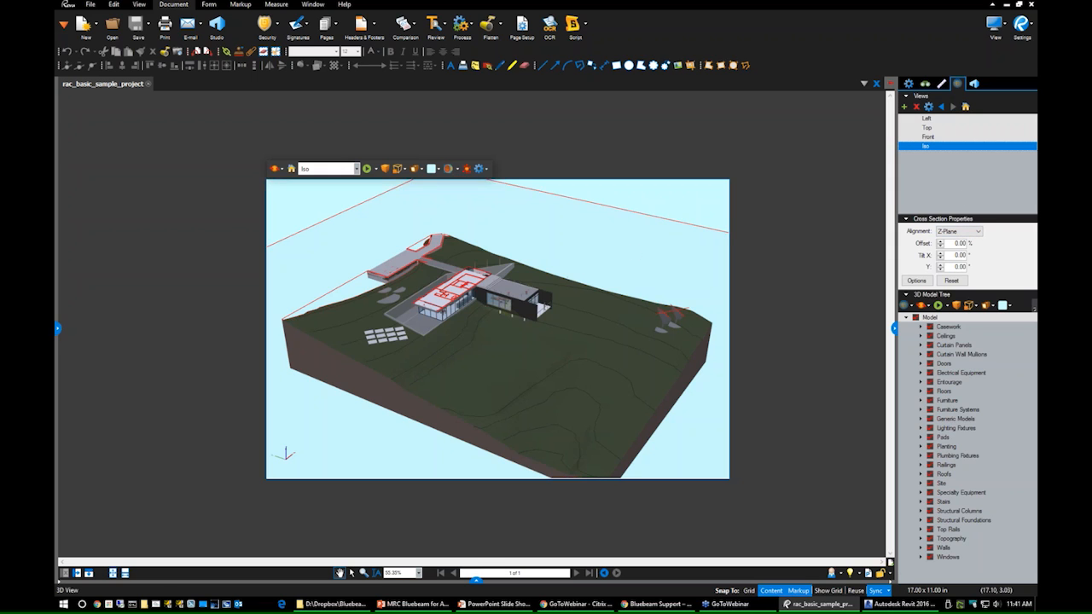
pyautogui.click(512, 238)
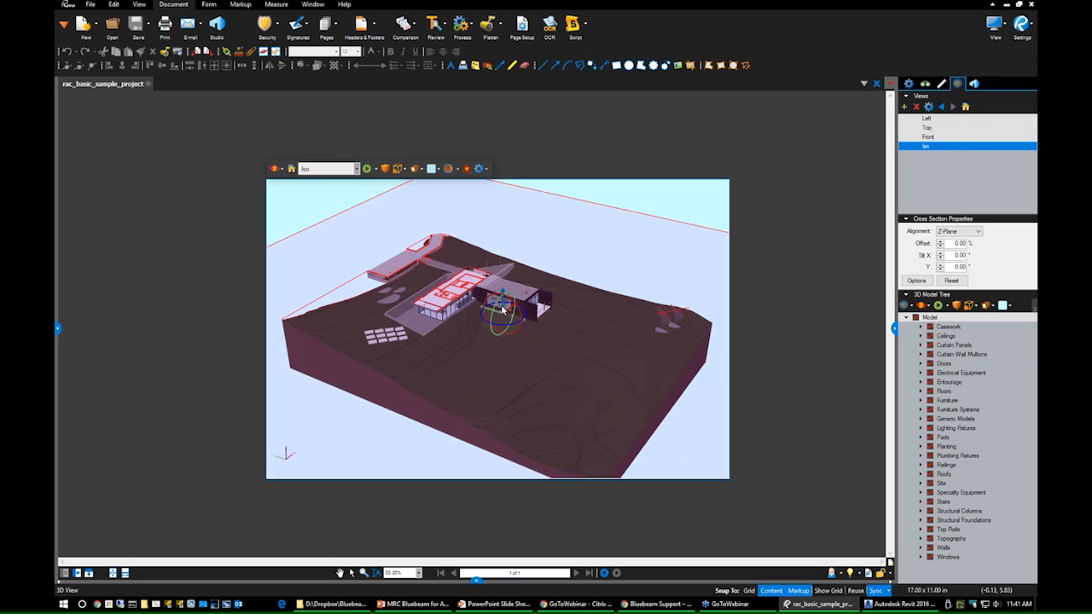
pyautogui.moveTo(504, 298); pyautogui.dragTo(503, 350)
pyautogui.moveTo(501, 304)
pyautogui.mouseDown()
pyautogui.moveTo(497, 321)
pyautogui.moveTo(497, 296)
pyautogui.mouseUp()
# Align the cross section to the X-Plane, then to the Y-Plane with a Z tilt of 180°, and shift the cutting plane.
pyautogui.click(952, 232)
pyautogui.click(945, 242)
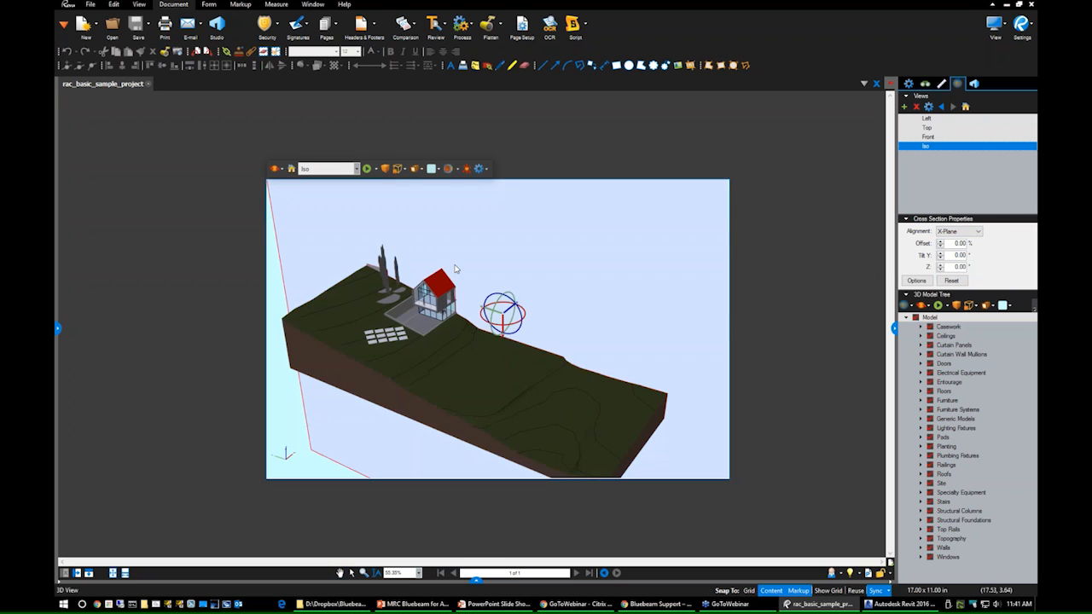
pyautogui.click(951, 231)
pyautogui.click(945, 251)
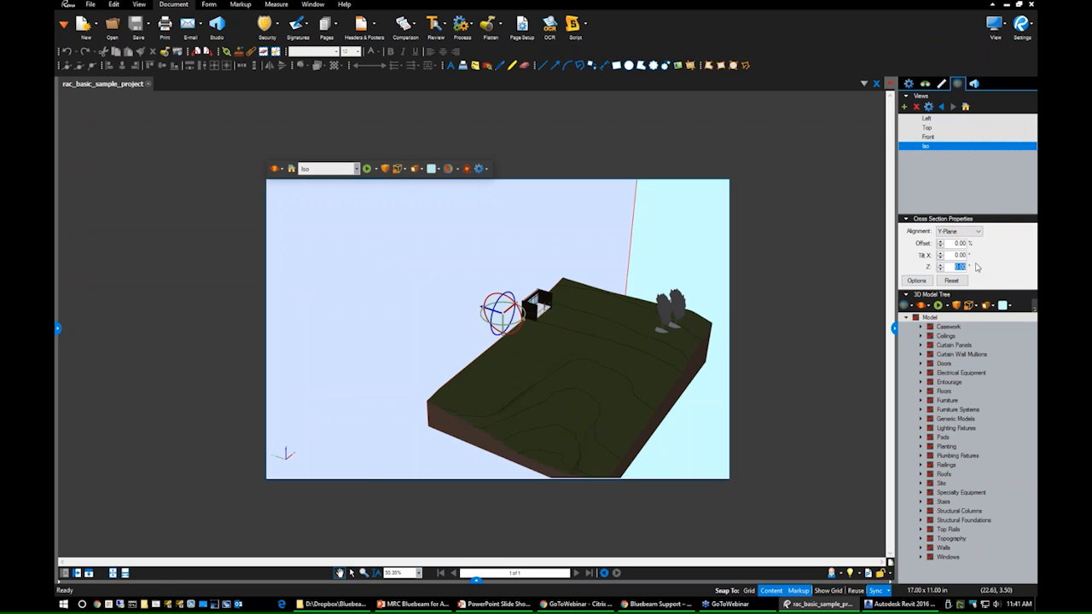
pyautogui.write('180')
pyautogui.press('Return')
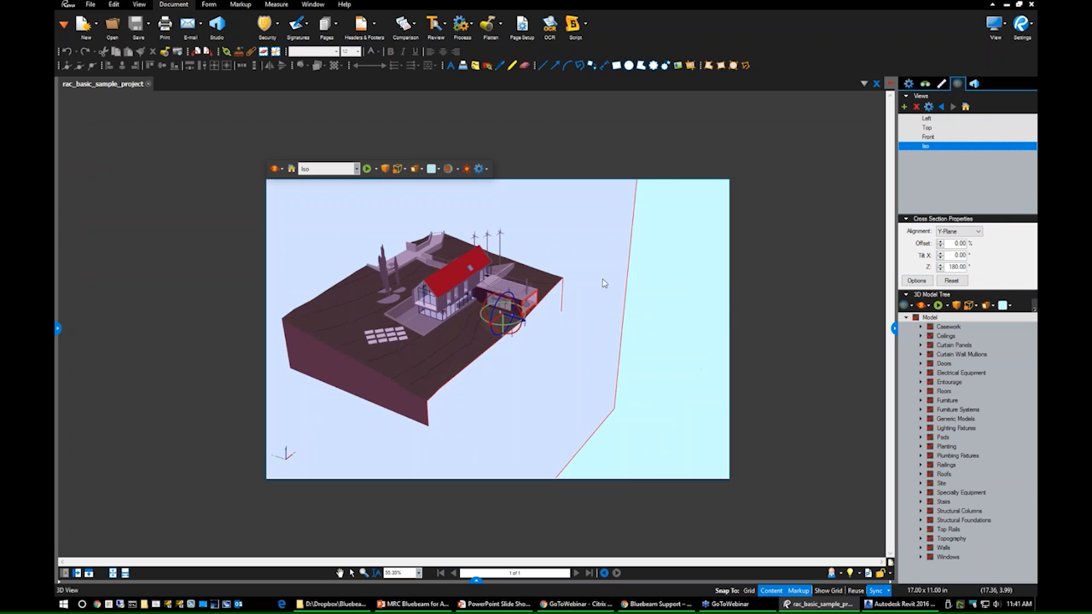
pyautogui.scroll(5, 509, 321)
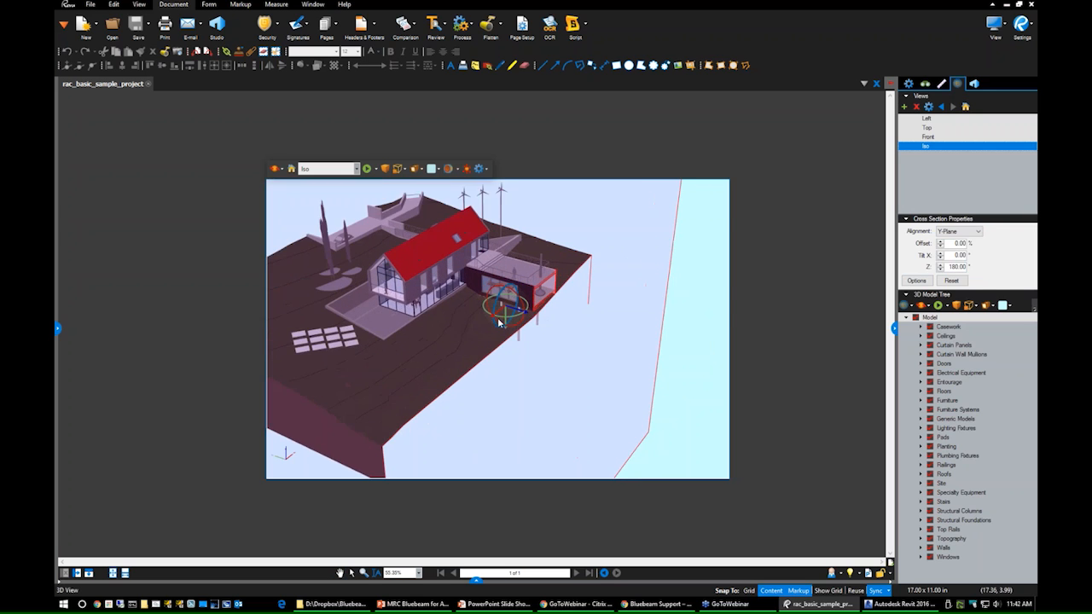
pyautogui.moveTo(520, 303); pyautogui.dragTo(443, 264)
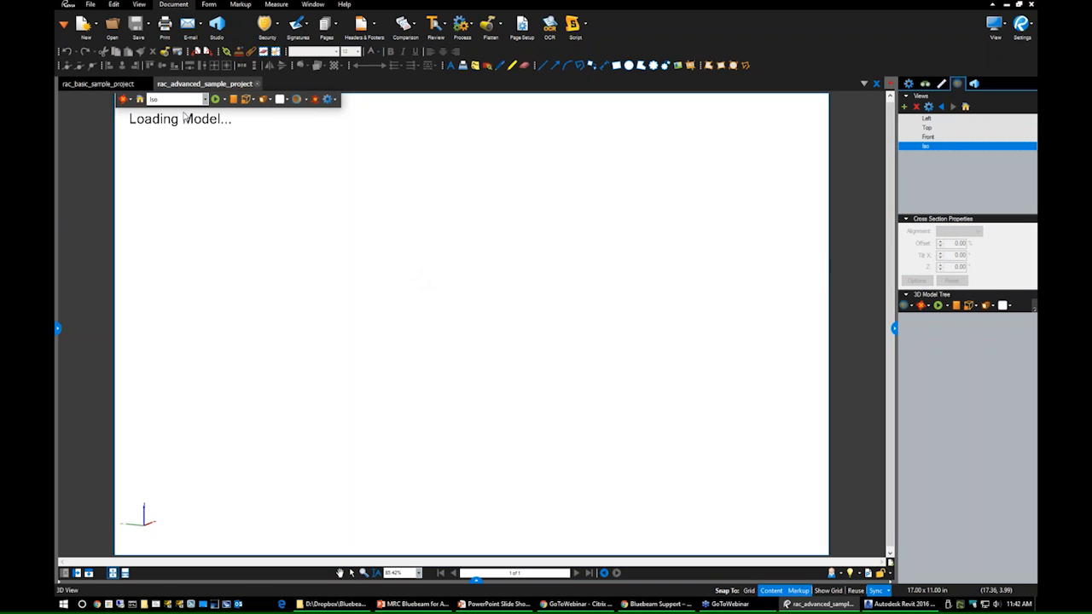
# Switch to the rac_basic_sample_project document and back to rac_advanced_sample_project.
pyautogui.click(88, 84)
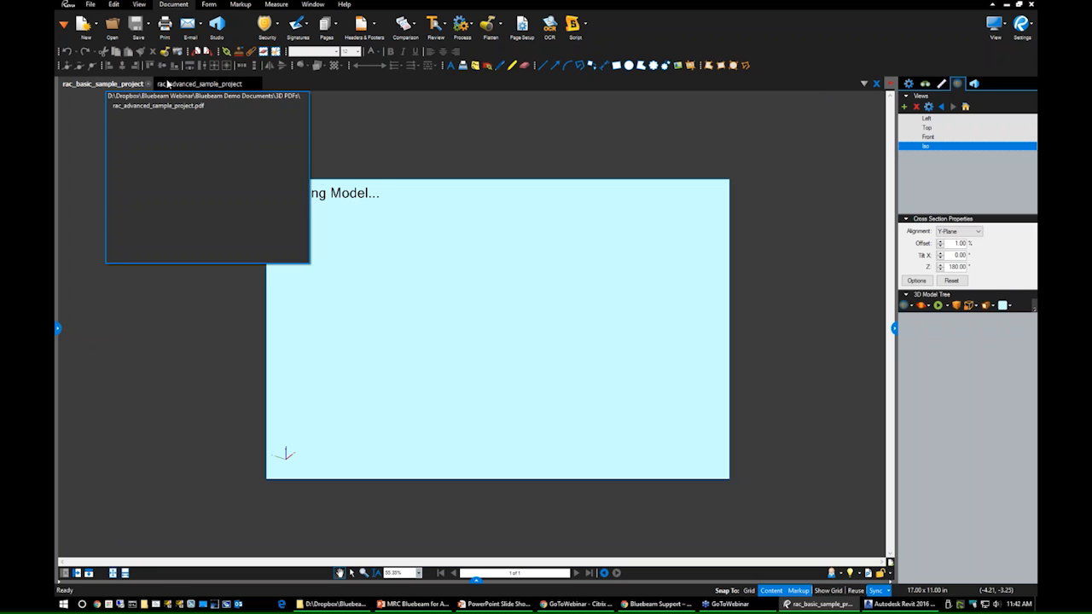
pyautogui.click(205, 84)
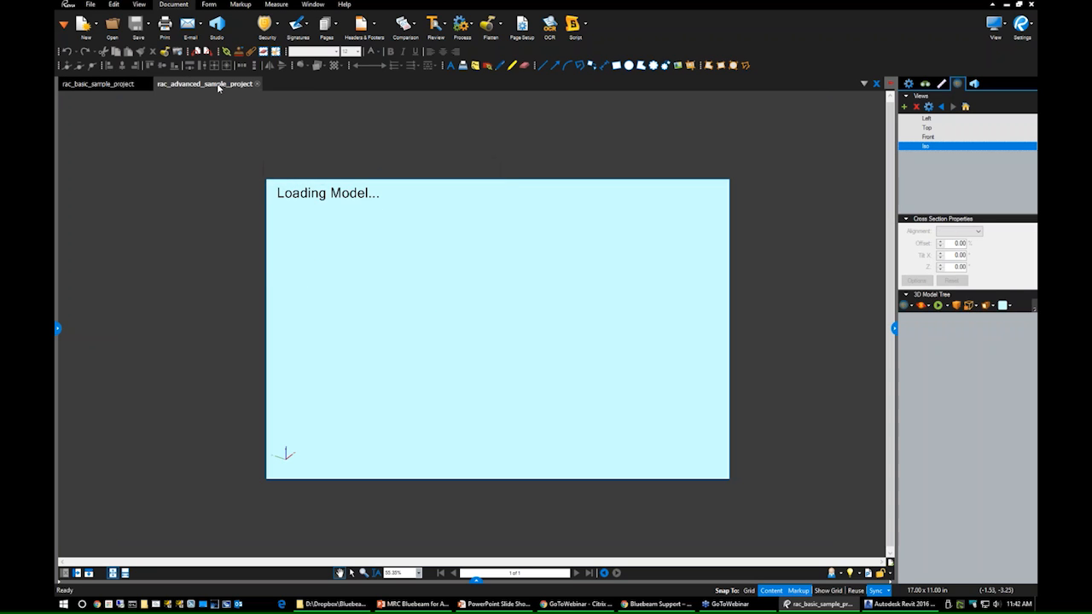
# Switch to the rac_basic_sample_project document and restore the model's Iso view.
pyautogui.click(100, 84)
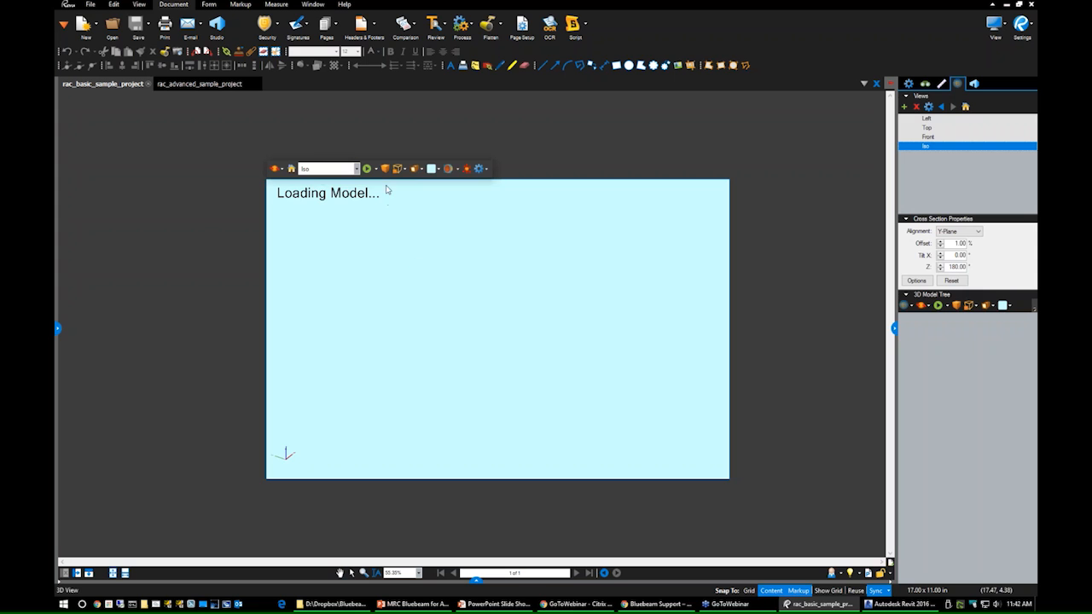
pyautogui.click(274, 168)
pyautogui.click(316, 169)
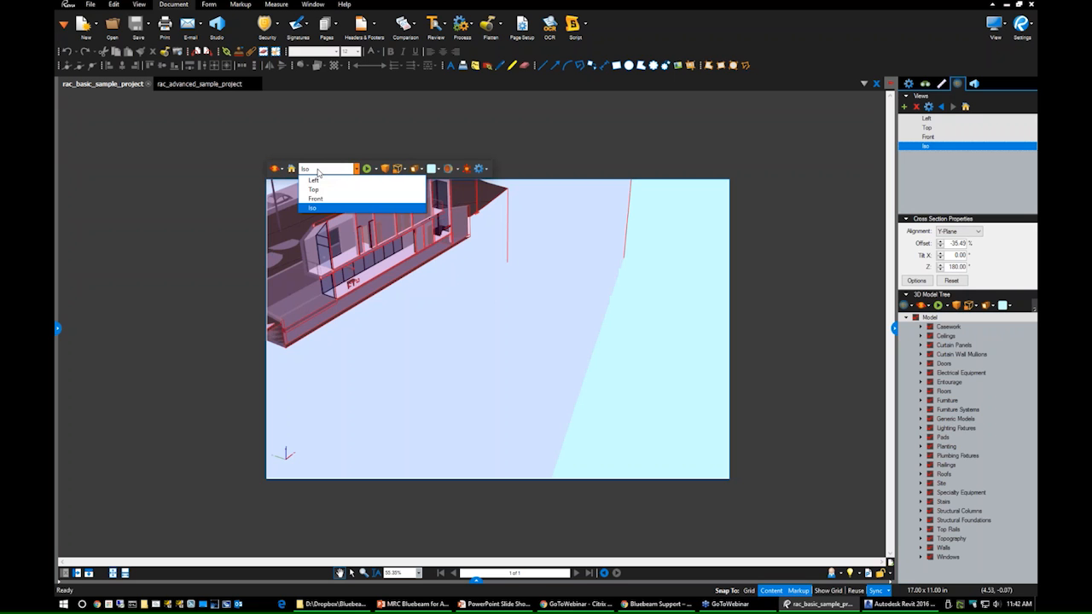
pyautogui.click(320, 207)
pyautogui.moveTo(595, 249); pyautogui.dragTo(416, 239)
pyautogui.click(356, 169)
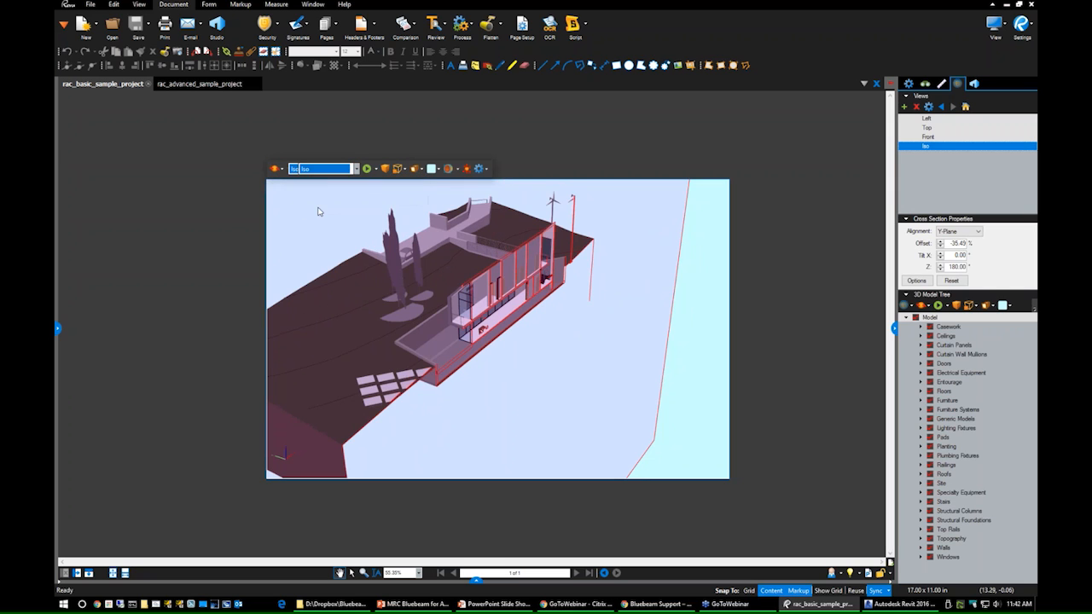
pyautogui.click(317, 210)
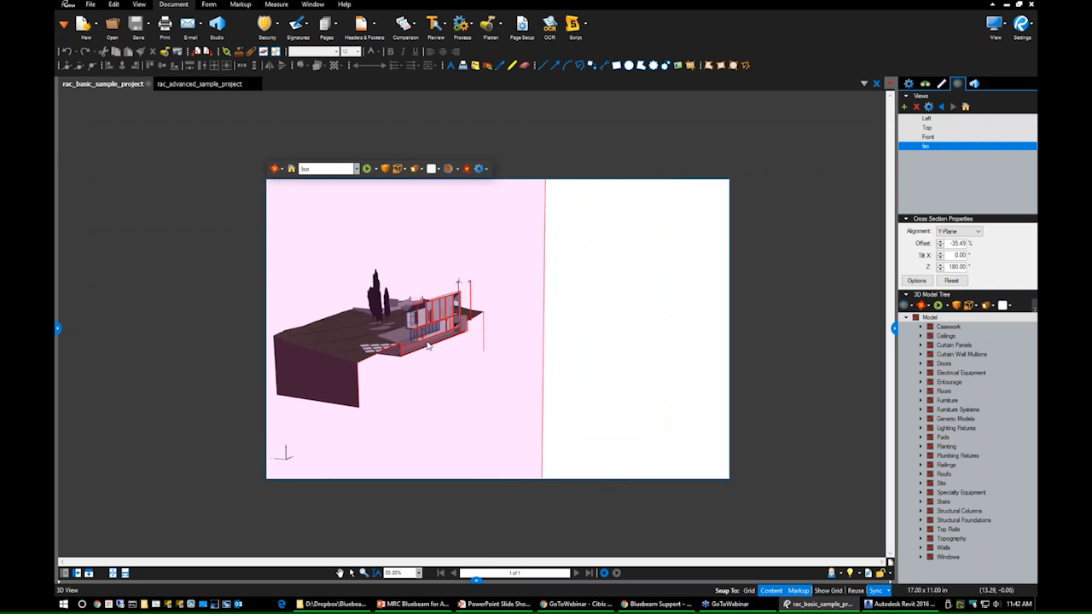
# Move the Y-Plane cutting plane through the house to an offset of about -30.6%.
pyautogui.moveTo(503, 379); pyautogui.dragTo(468, 400)
pyautogui.scroll(3, 549, 298)
pyautogui.moveTo(549, 298); pyautogui.dragTo(635, 372)
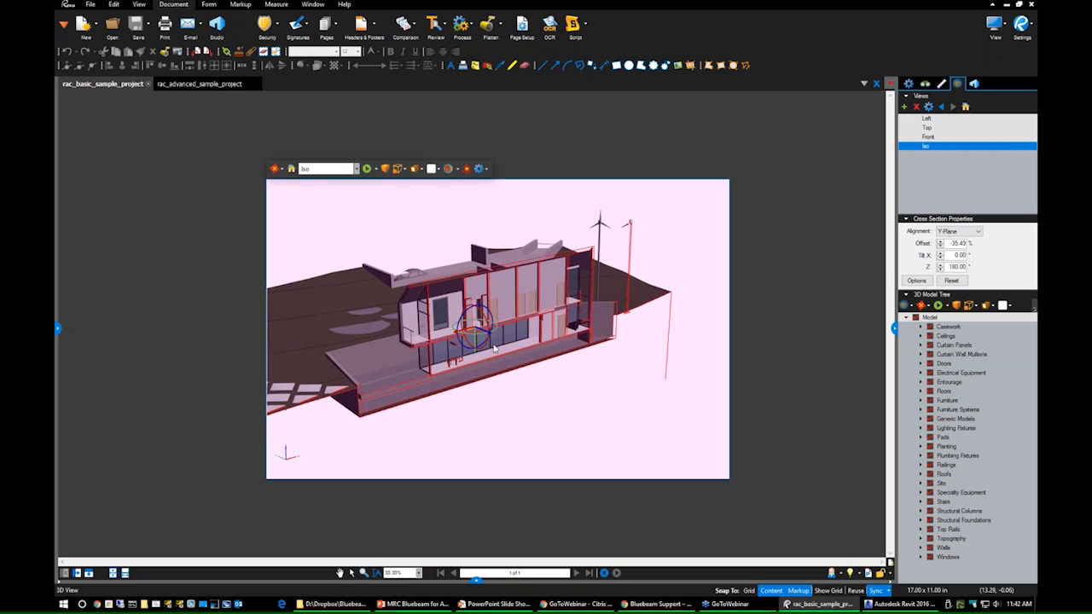
pyautogui.moveTo(491, 336); pyautogui.dragTo(486, 338)
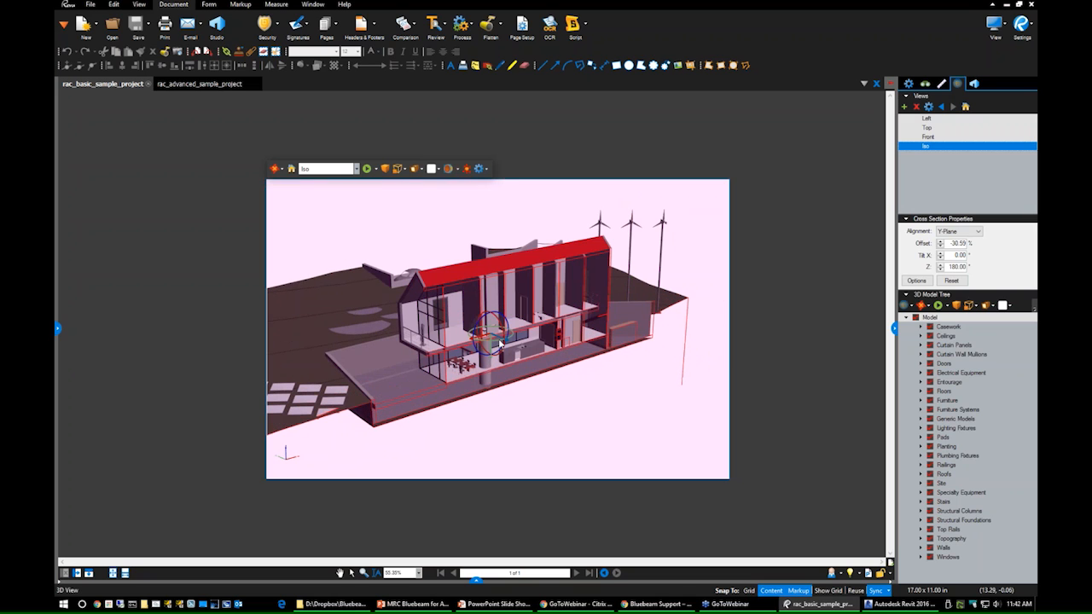
pyautogui.scroll(5, 500, 344)
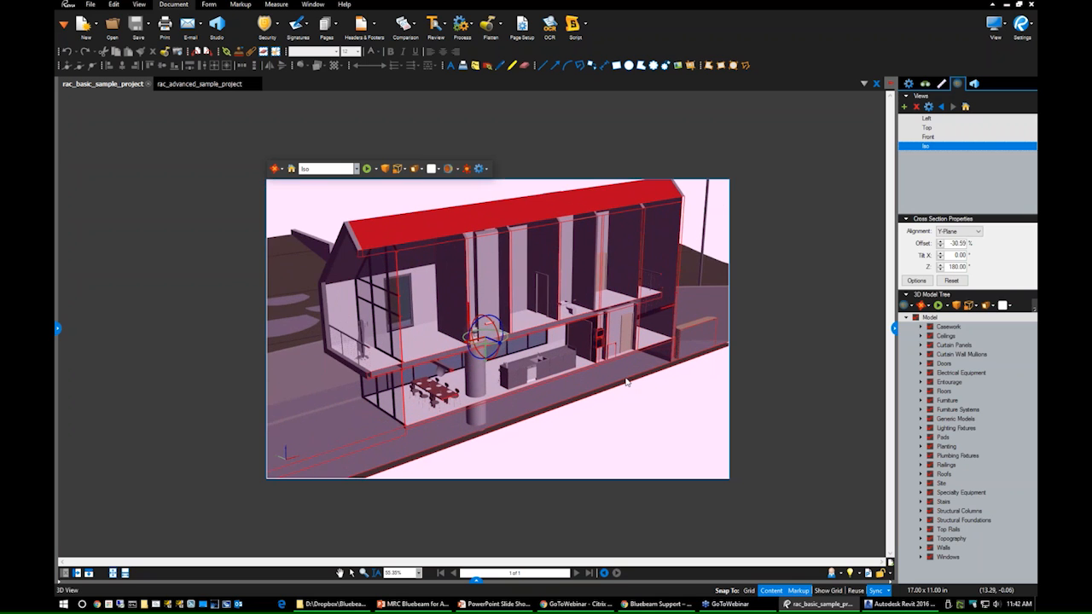
# Set the cross section's intersection color to black and enable Add Section Caps.
pyautogui.click(916, 281)
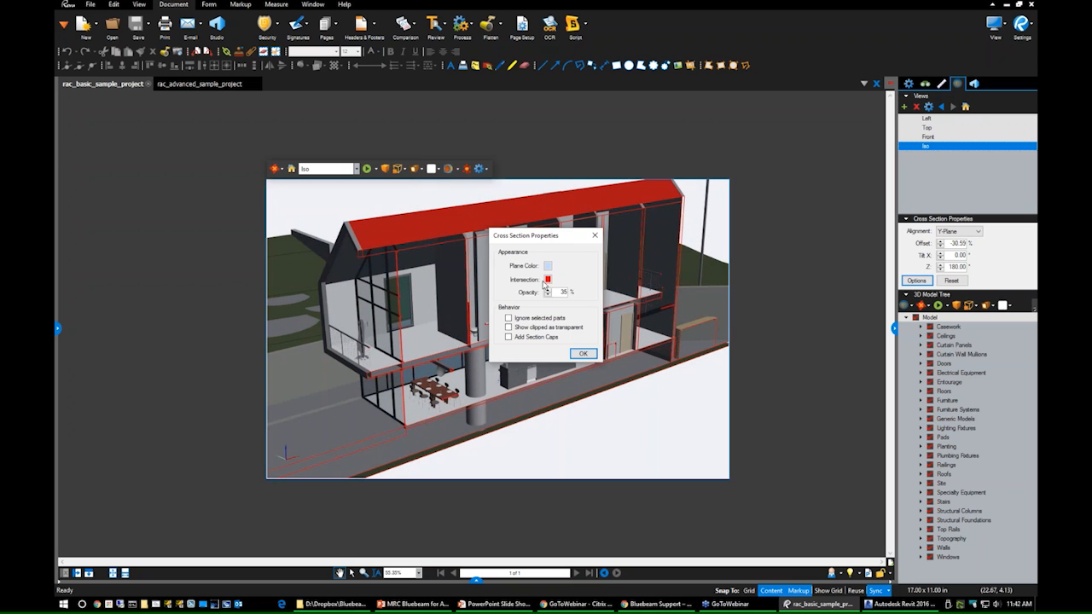
pyautogui.click(547, 280)
pyautogui.click(552, 294)
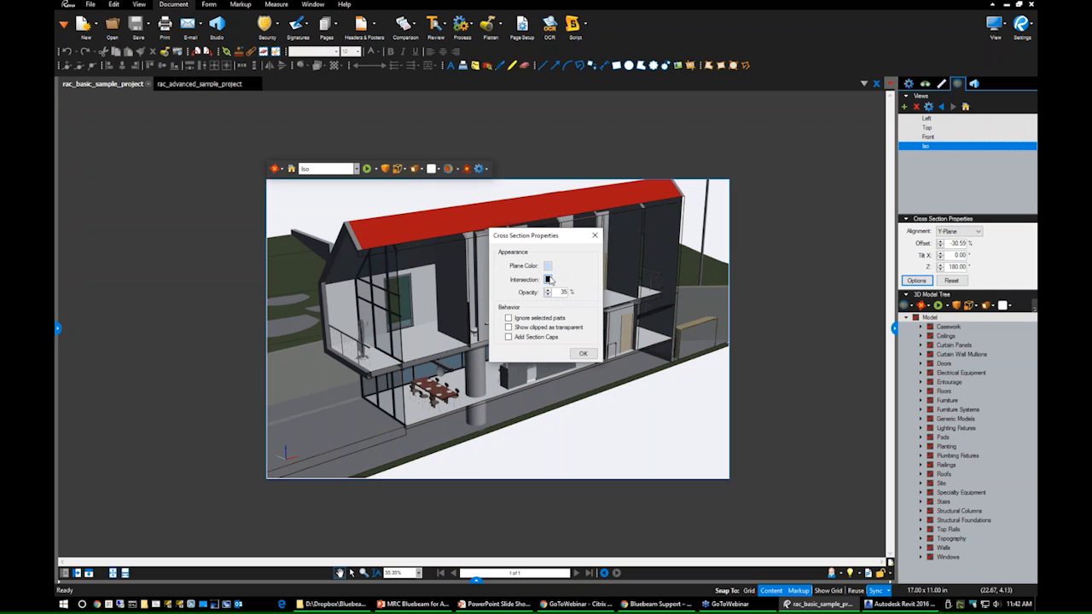
pyautogui.click(508, 338)
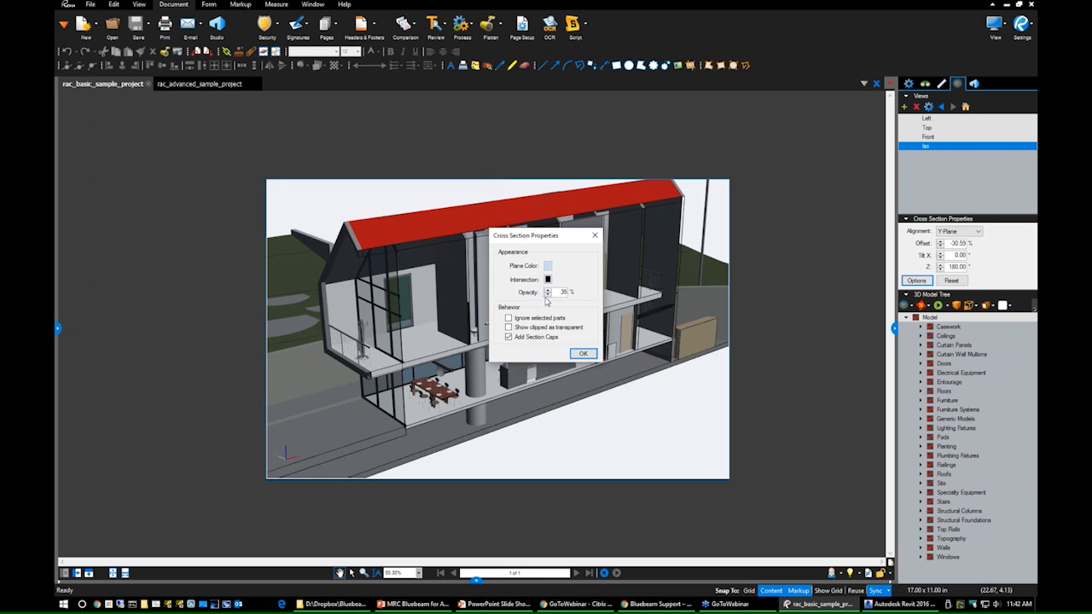
pyautogui.click(587, 354)
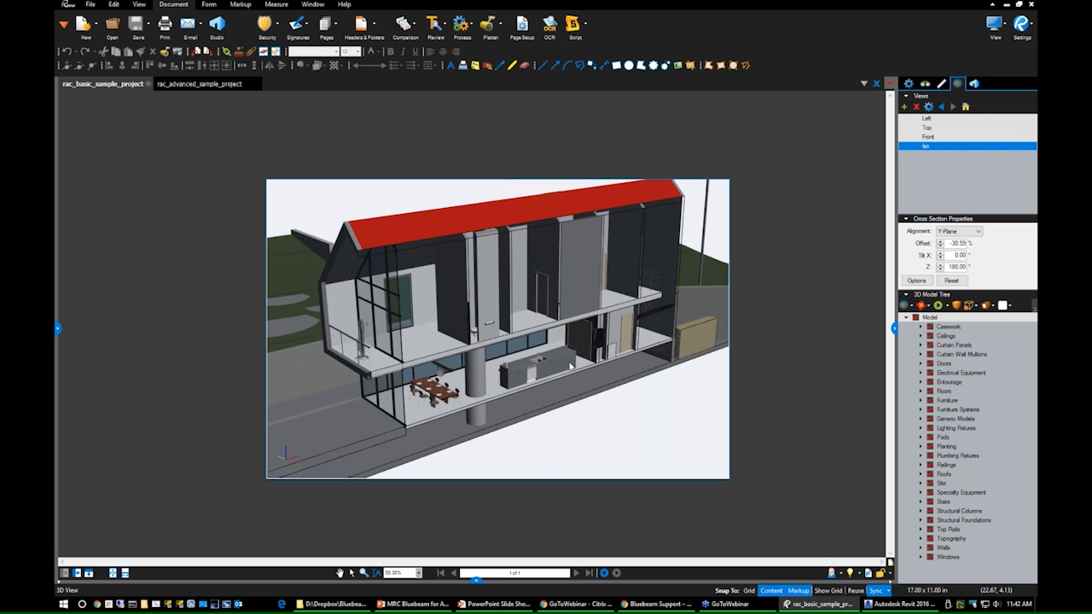
# Select the upper-floor 800 x 2100 door and transform it out of its frame into the room.
pyautogui.moveTo(618, 358); pyautogui.dragTo(563, 369)
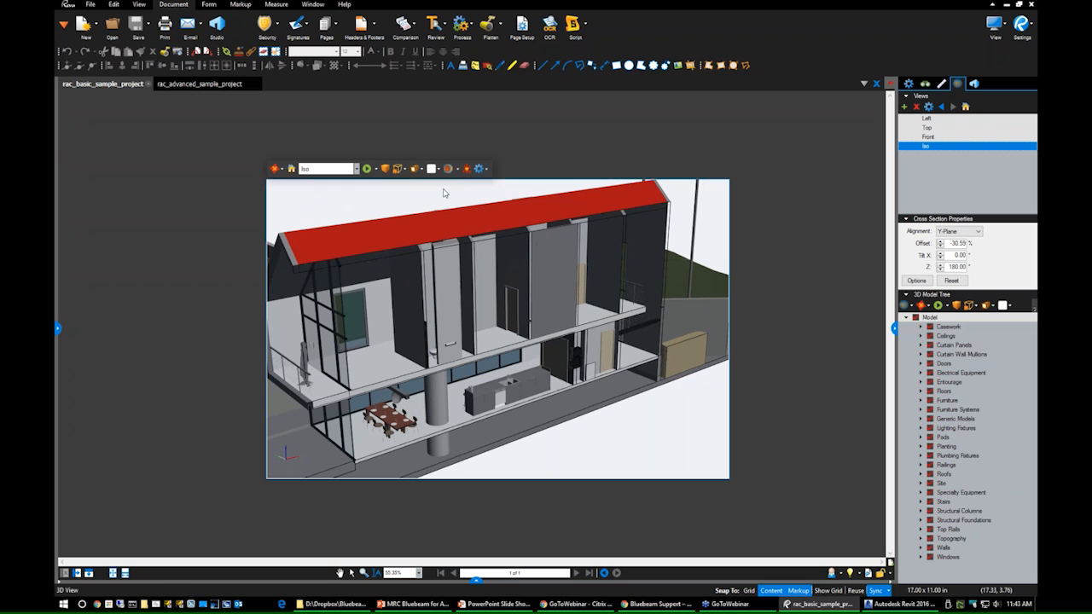
pyautogui.click(611, 350)
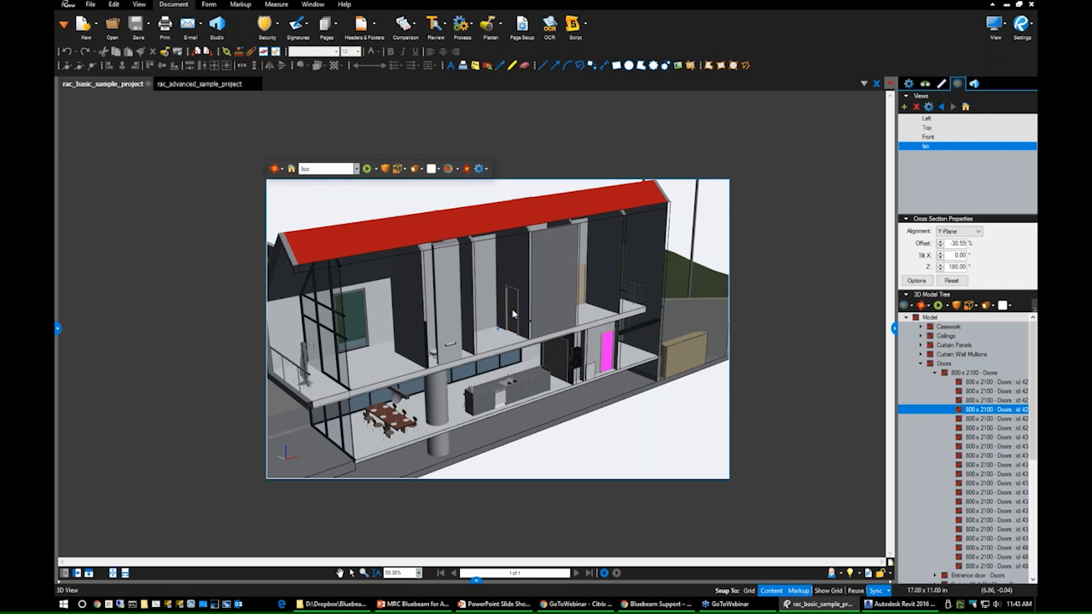
pyautogui.click(512, 315)
pyautogui.scroll(5, 513, 316)
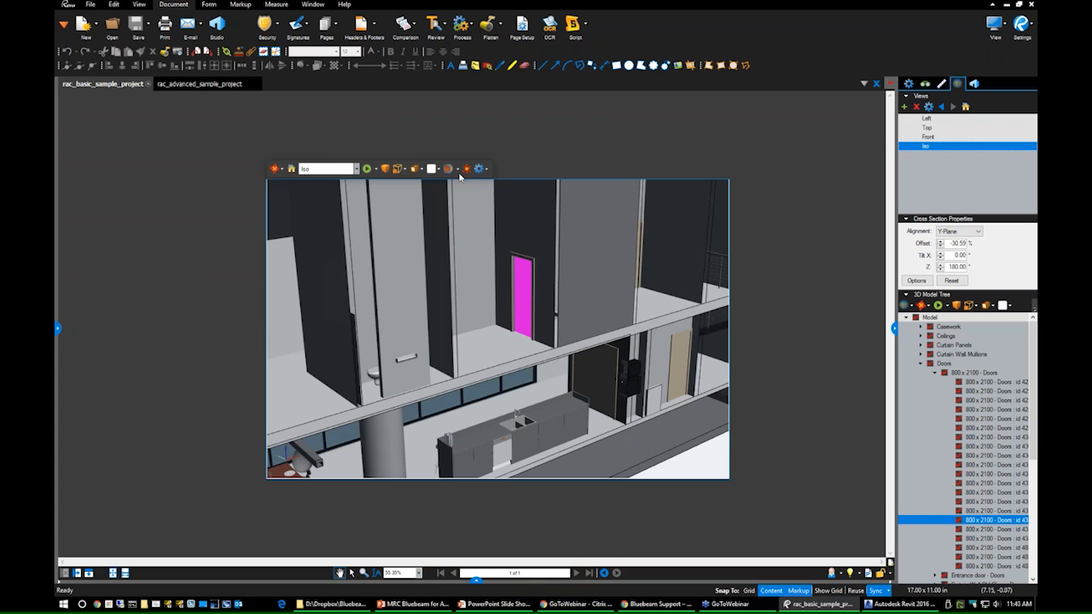
pyautogui.click(466, 169)
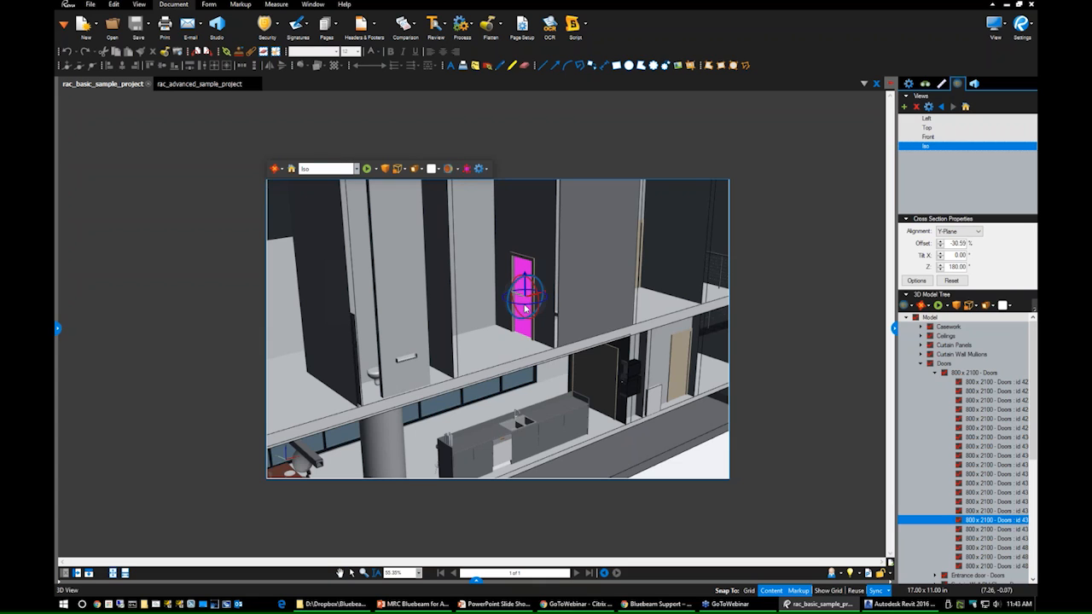
pyautogui.moveTo(521, 294); pyautogui.dragTo(471, 186)
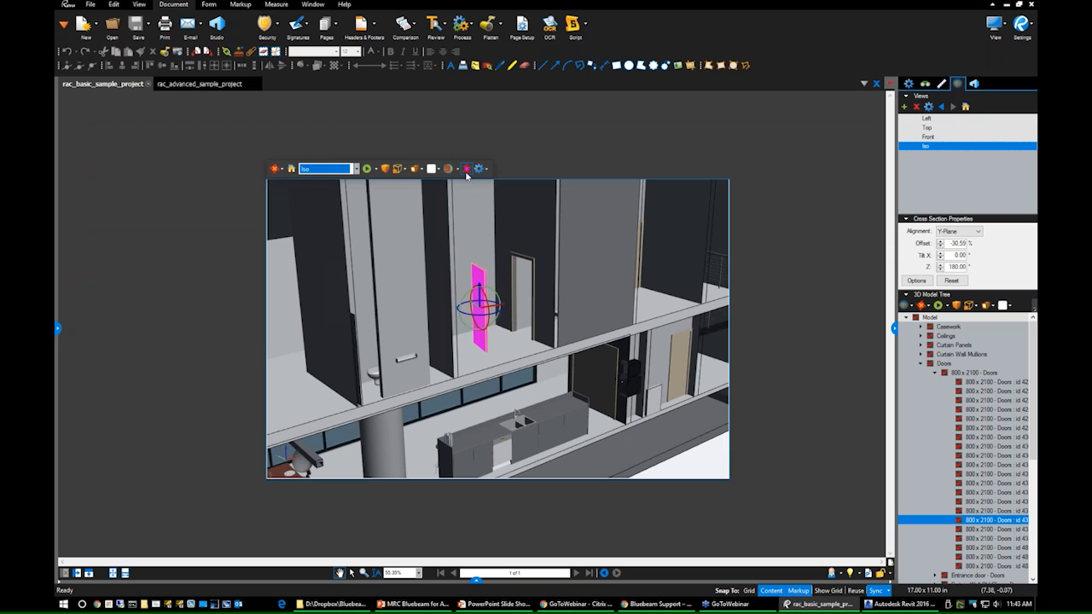
pyautogui.click(465, 170)
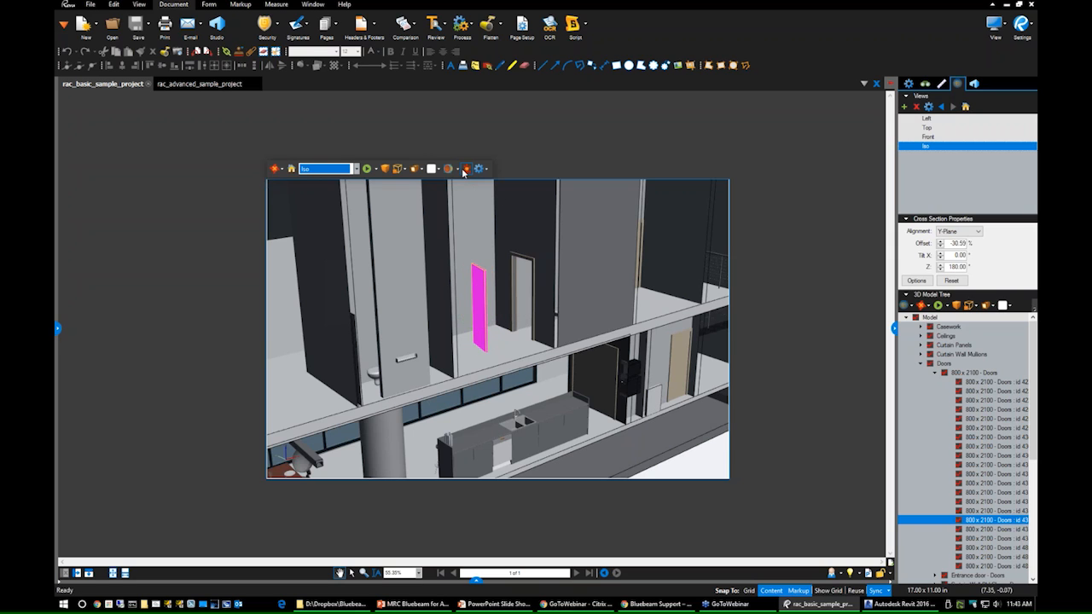
# Select the interior partition wall around the empty upper-floor doorway and shift it slightly with part transform.
pyautogui.click(493, 314)
pyautogui.click(546, 276)
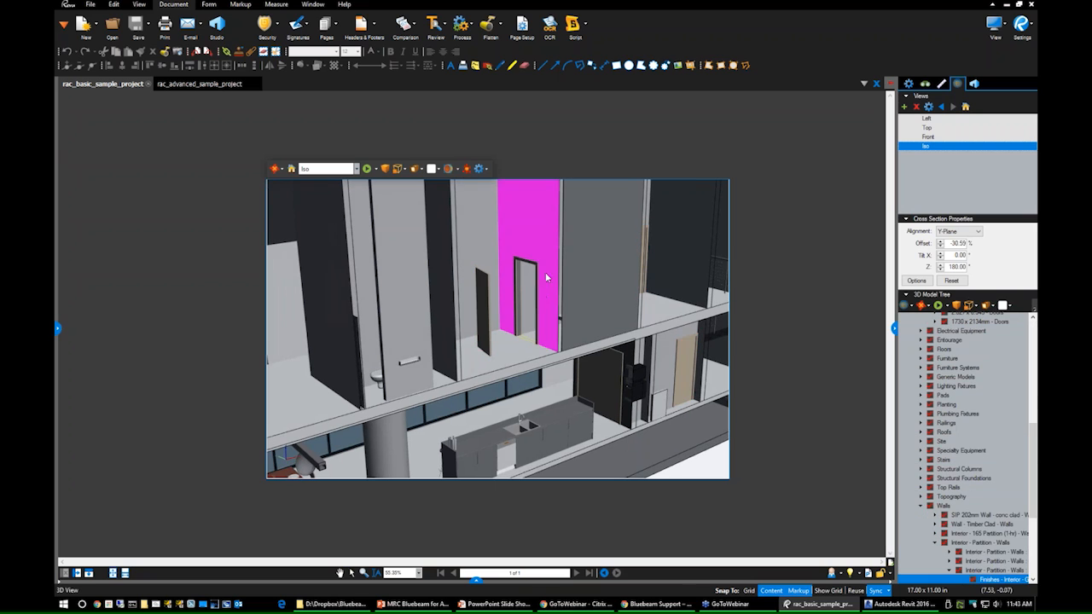
pyautogui.click(465, 168)
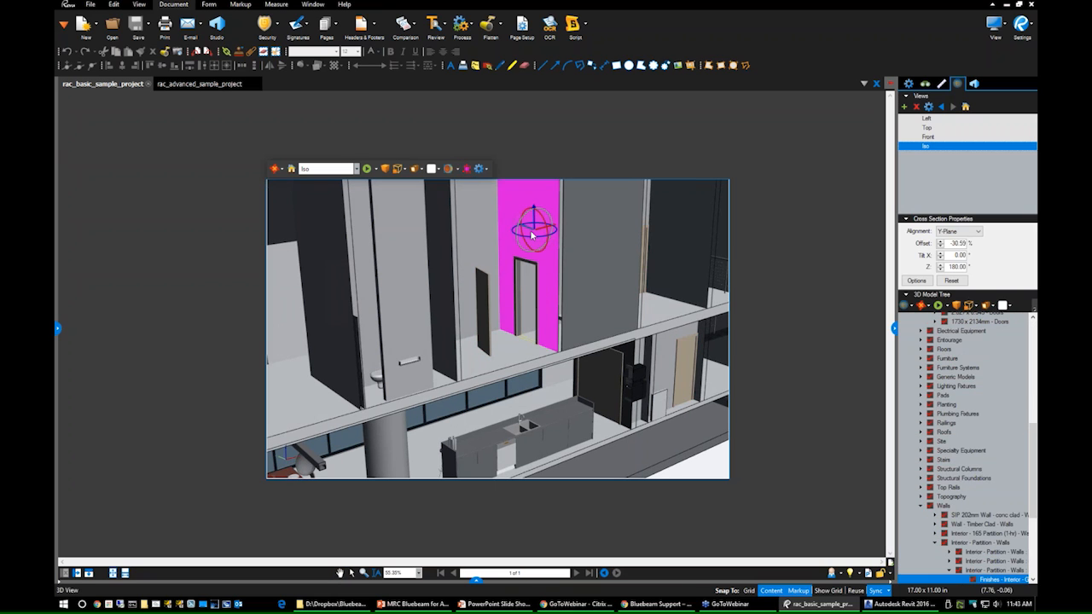
pyautogui.moveTo(538, 232)
pyautogui.mouseDown()
pyautogui.moveTo(570, 231)
pyautogui.moveTo(504, 243)
pyautogui.moveTo(544, 239)
pyautogui.moveTo(534, 242)
pyautogui.mouseUp()
pyautogui.press('Escape')
pyautogui.scroll(-5, 552, 309)
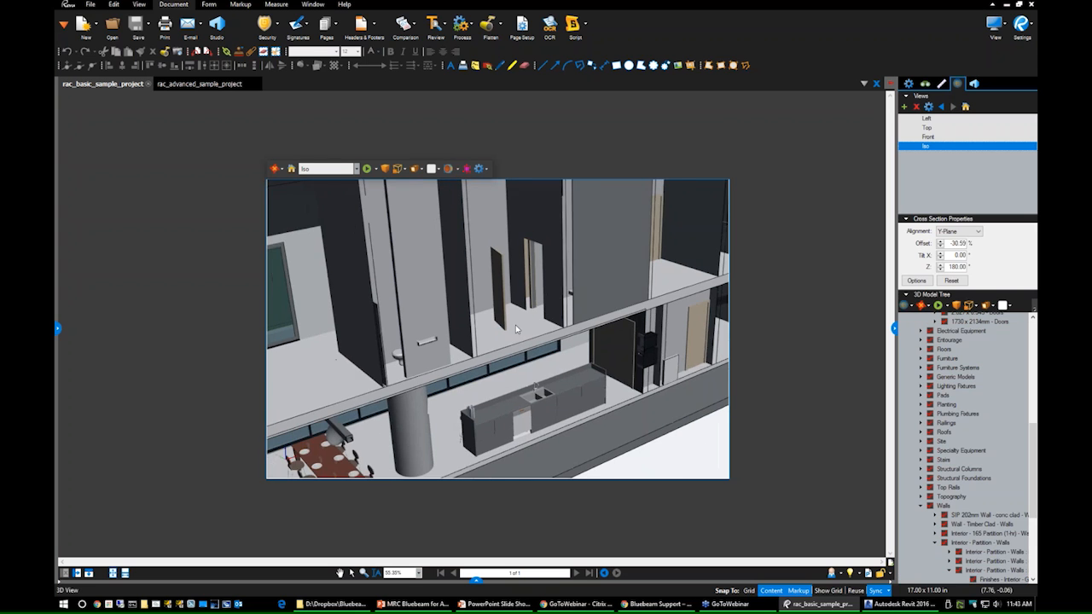
pyautogui.moveTo(528, 290)
pyautogui.mouseDown()
pyautogui.moveTo(500, 359)
pyautogui.moveTo(516, 300)
pyautogui.mouseUp()
pyautogui.scroll(-3, 514, 306)
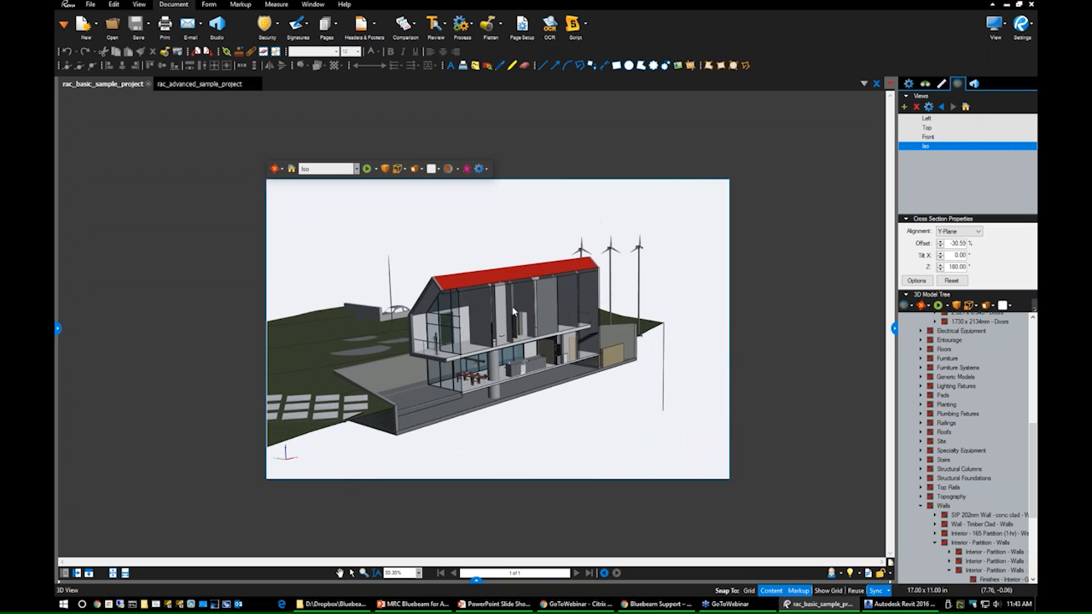
# Close the rac_advanced_sample_project document.
pyautogui.click(253, 83)
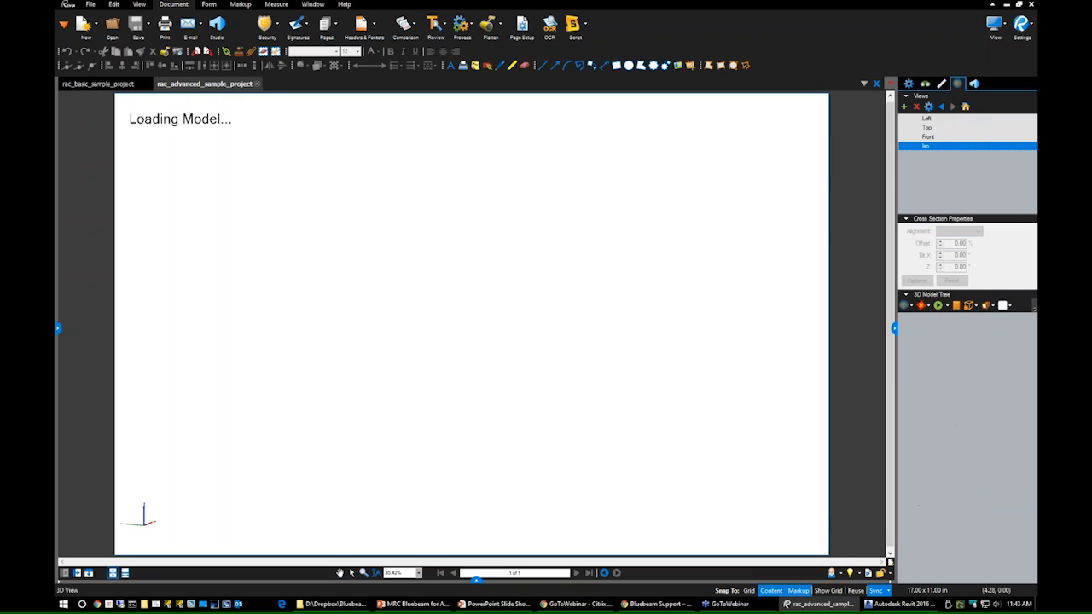
pyautogui.click(254, 83)
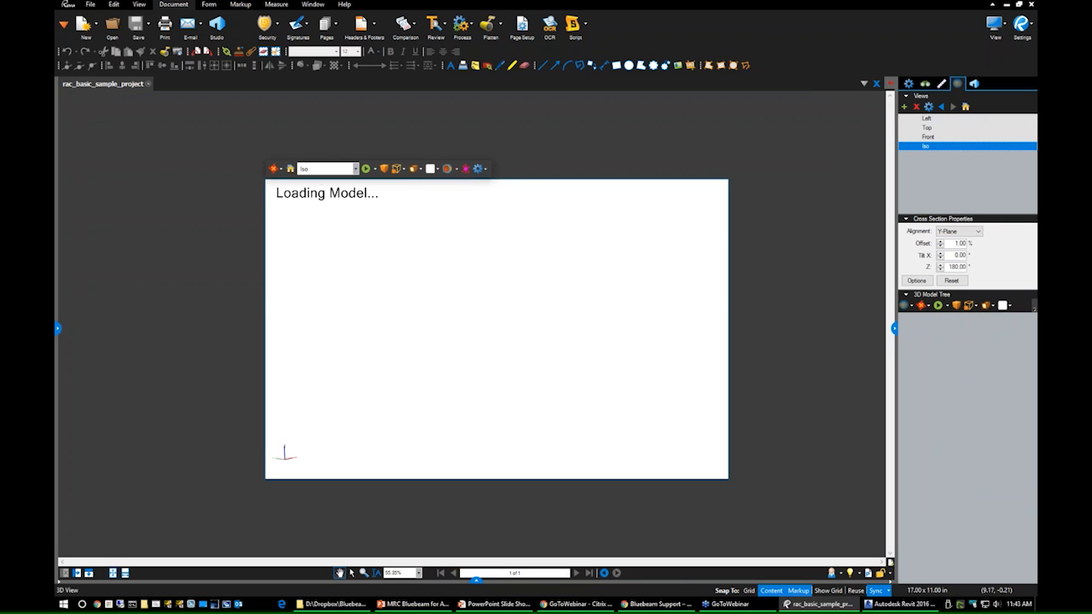
# Switch to Revit and examine Bluebeam's Create 3D PDF options, including Create U3D.
pyautogui.click(890, 606)
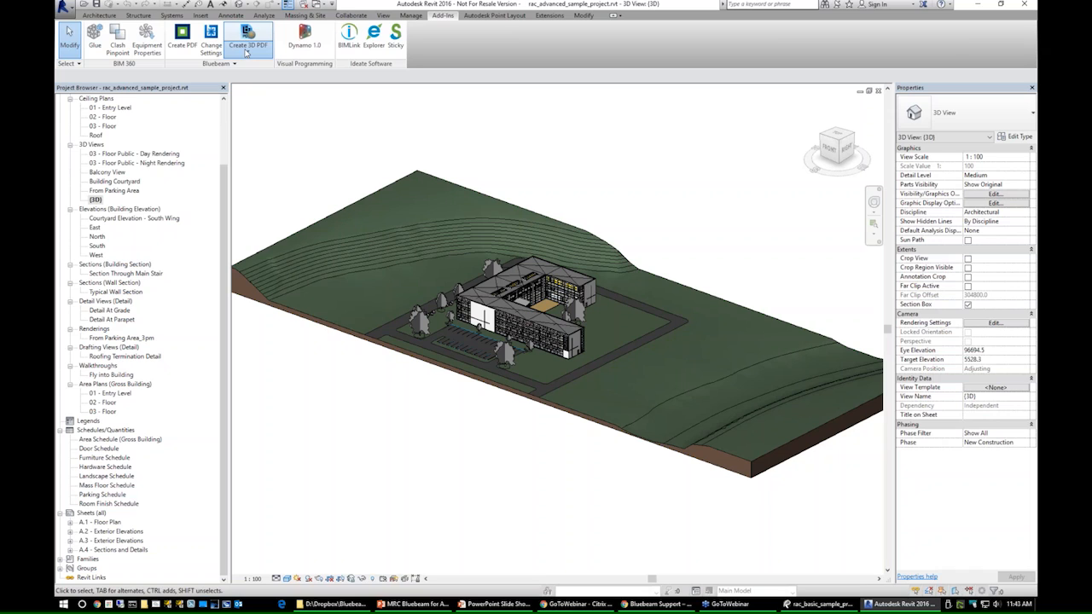
pyautogui.click(247, 53)
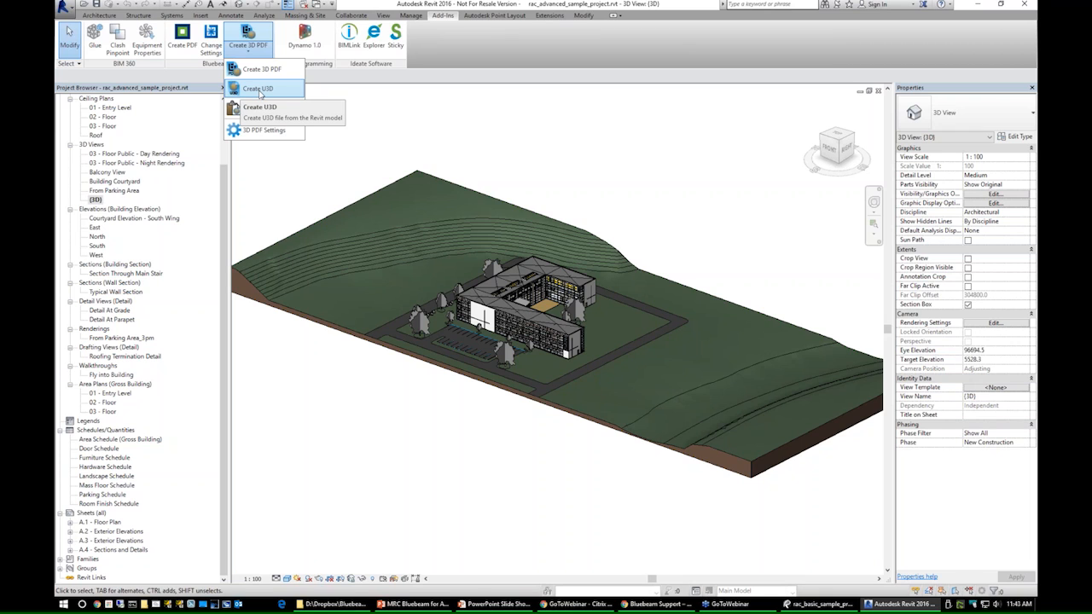
pyautogui.click(427, 125)
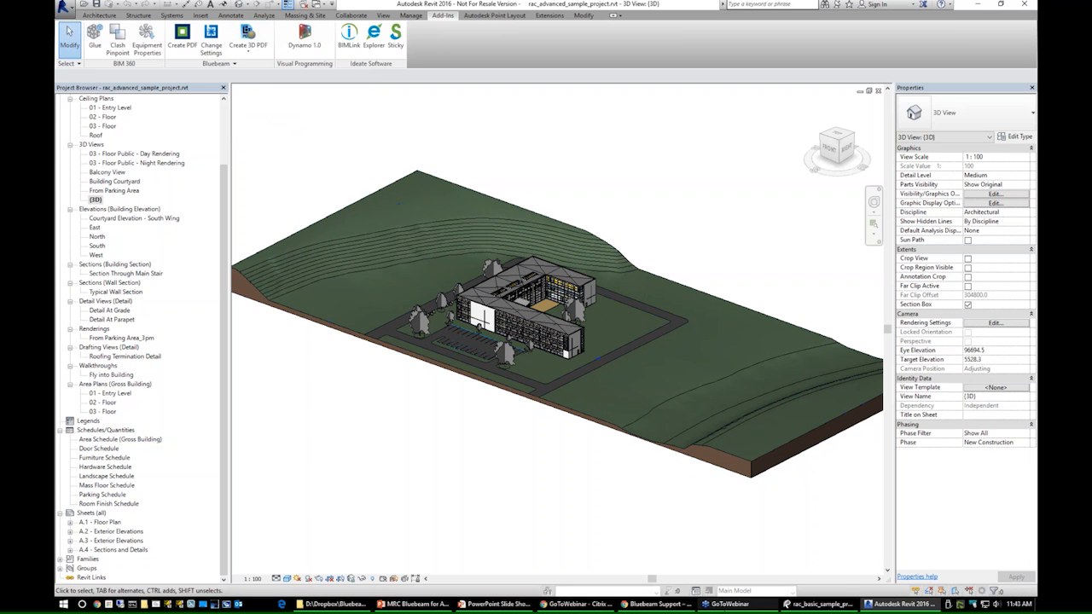
# Switch back to Bluebeam Revu and create a new blank 8.50 x 11.00 in document.
pyautogui.click(786, 605)
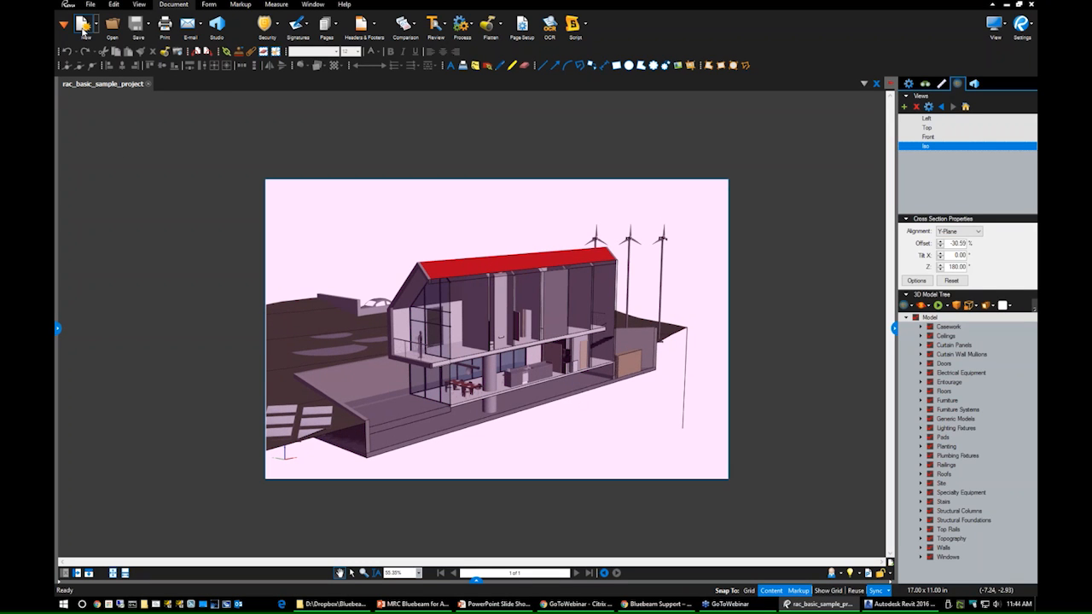
pyautogui.click(83, 27)
pyautogui.click(590, 349)
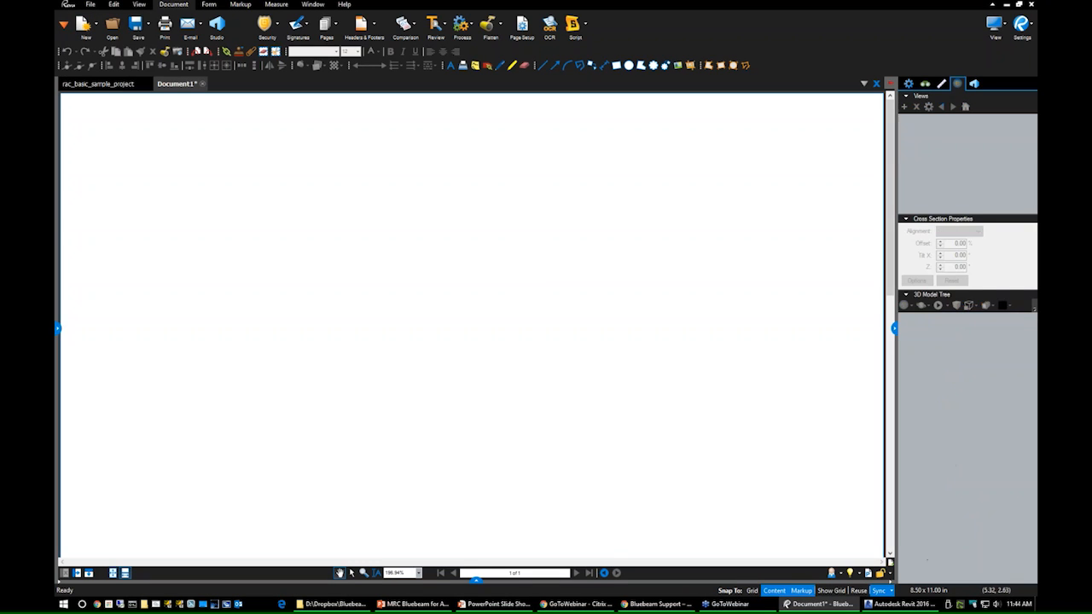
pyautogui.scroll(-3, 452, 256)
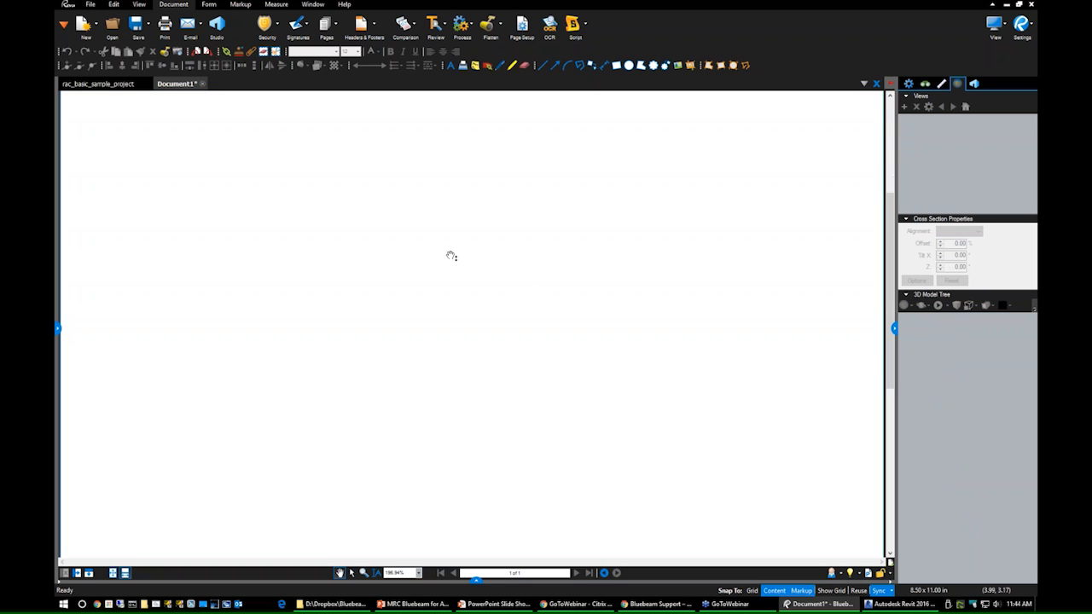
pyautogui.hotkey('ctrl', '8')
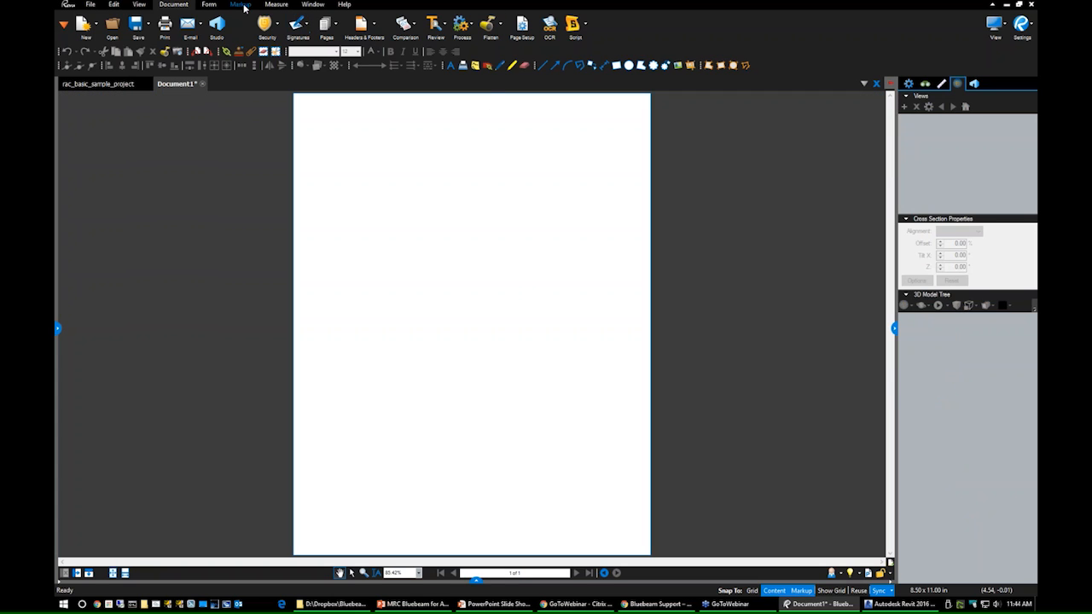
# Mark out a 3D window region on the blank page with the 3D Editor to view the Add 3D Content options.
pyautogui.click(203, 6)
pyautogui.click(90, 5)
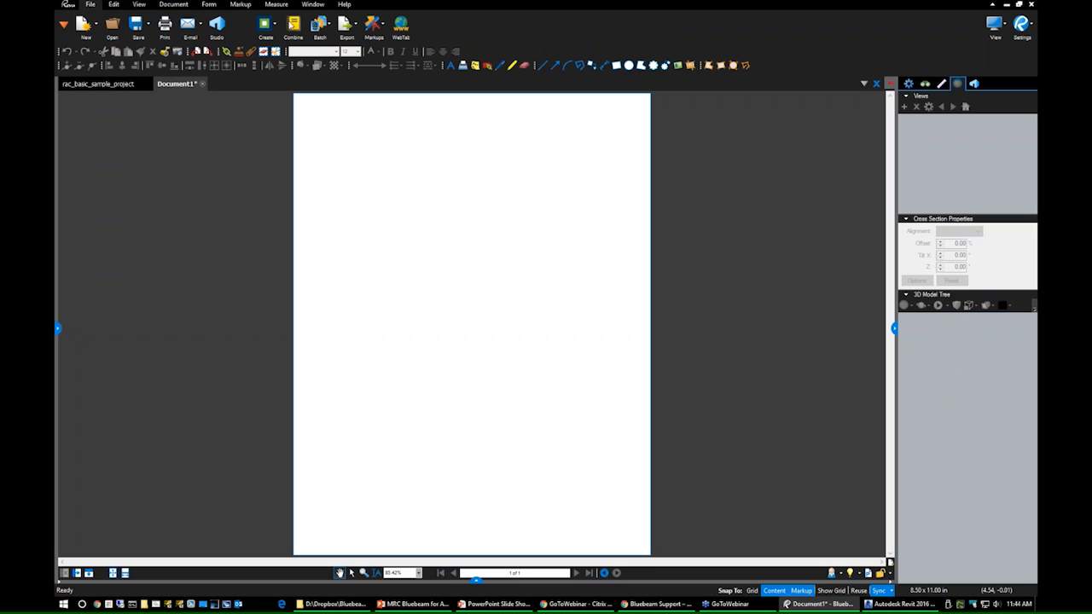
pyautogui.click(113, 5)
pyautogui.click(531, 25)
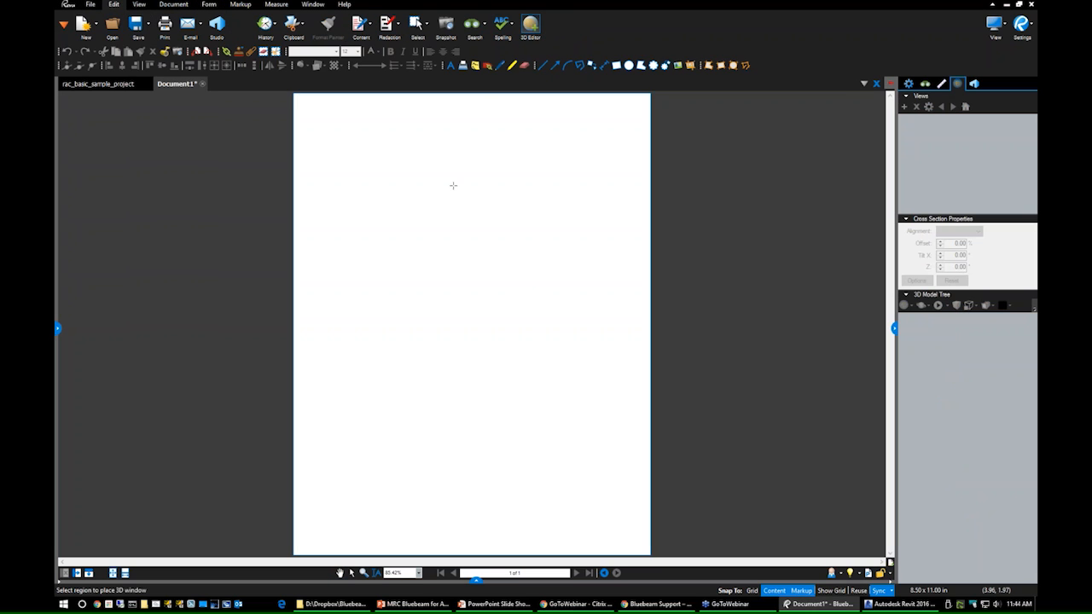
pyautogui.moveTo(324, 197); pyautogui.dragTo(619, 353)
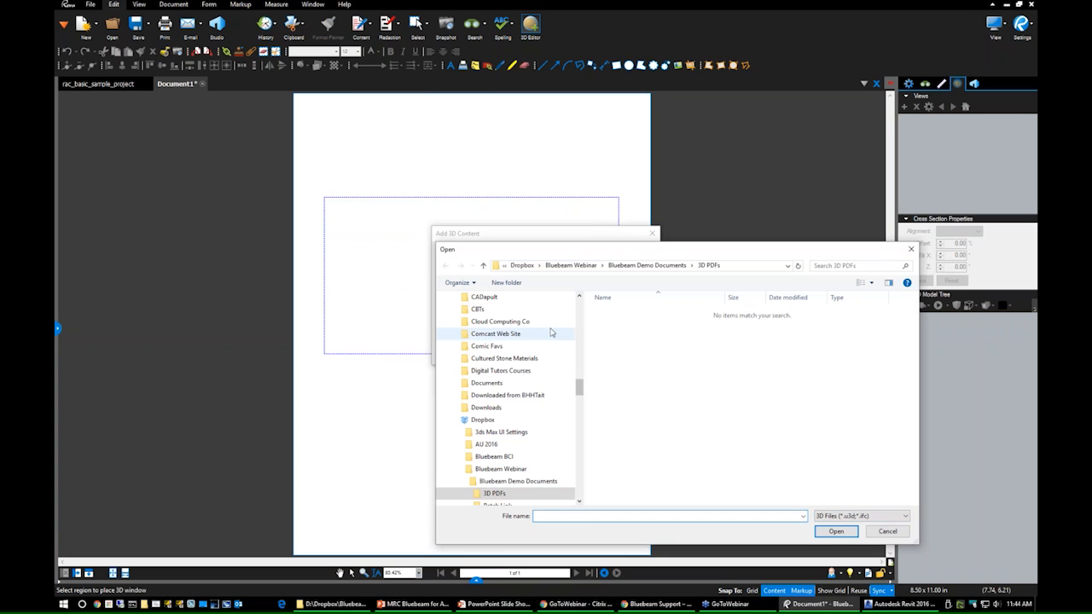
pyautogui.click(887, 531)
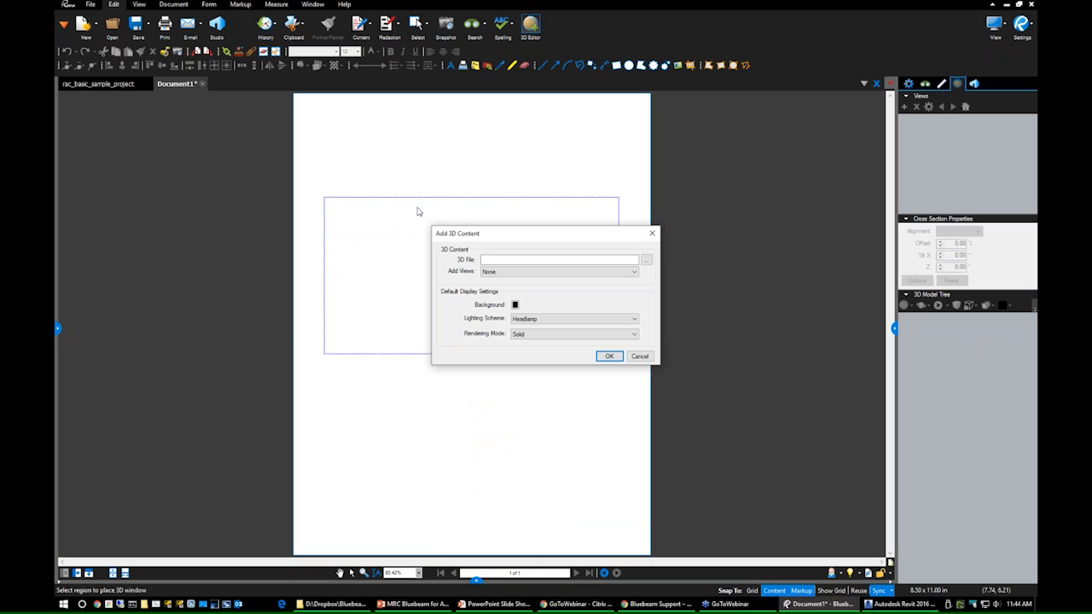
pyautogui.click(642, 359)
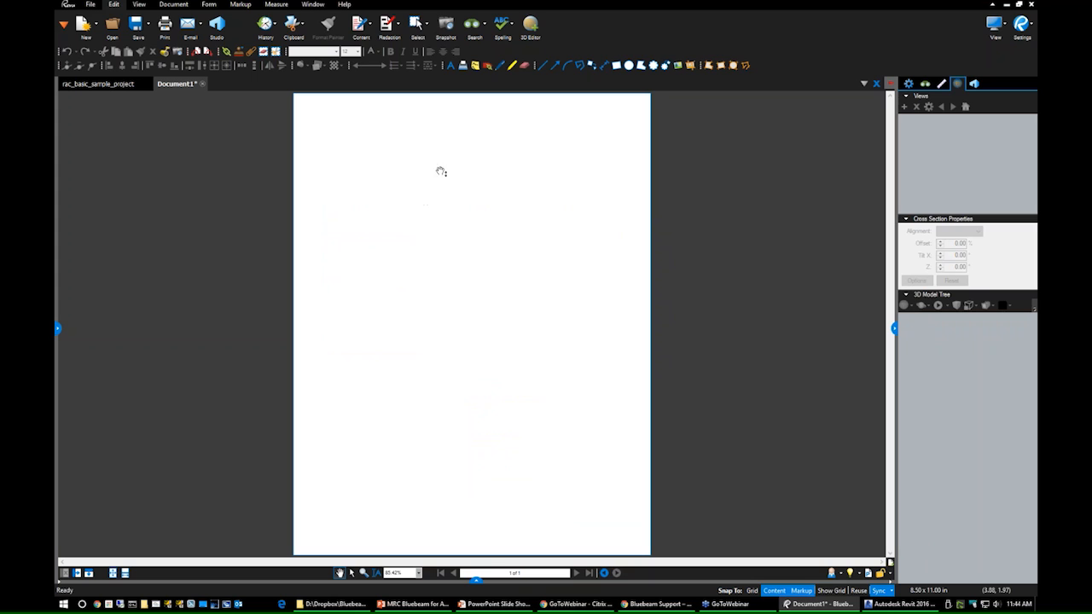
# Close the blank Document1 without saving its changes.
pyautogui.click(202, 84)
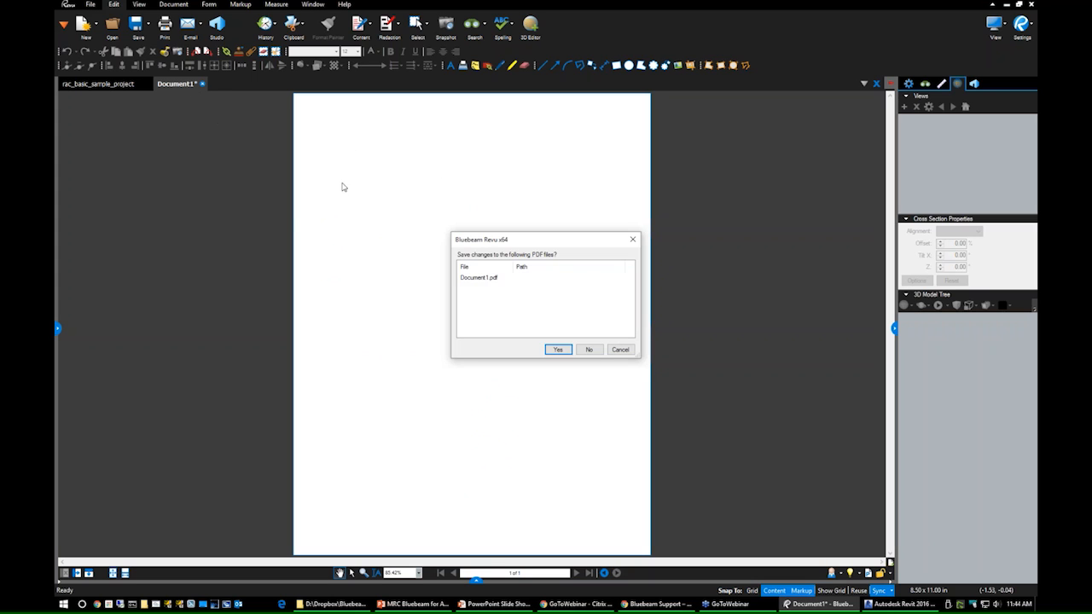
pyautogui.click(587, 349)
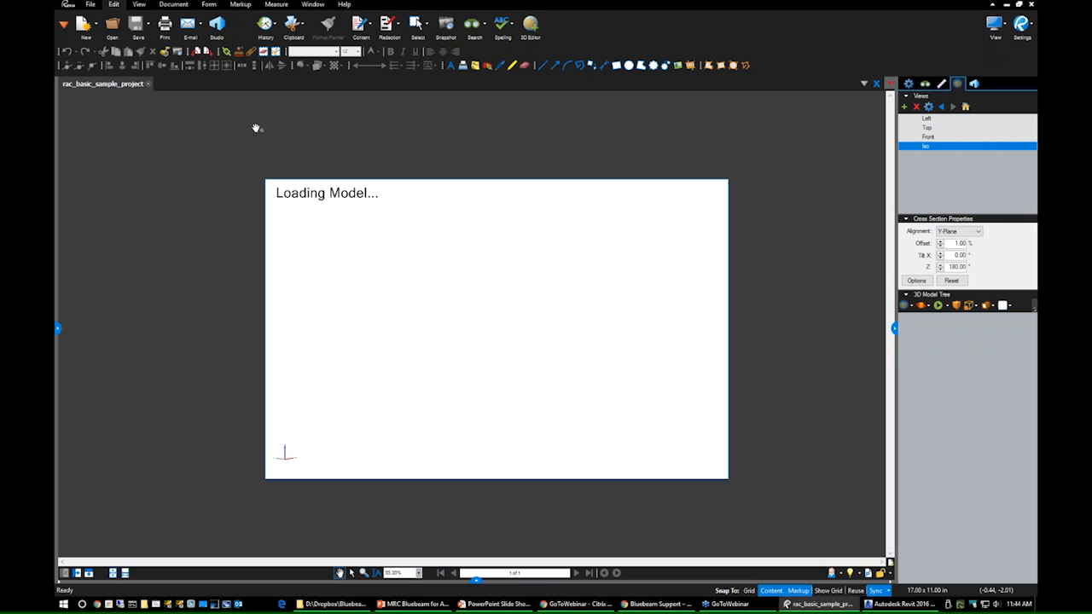
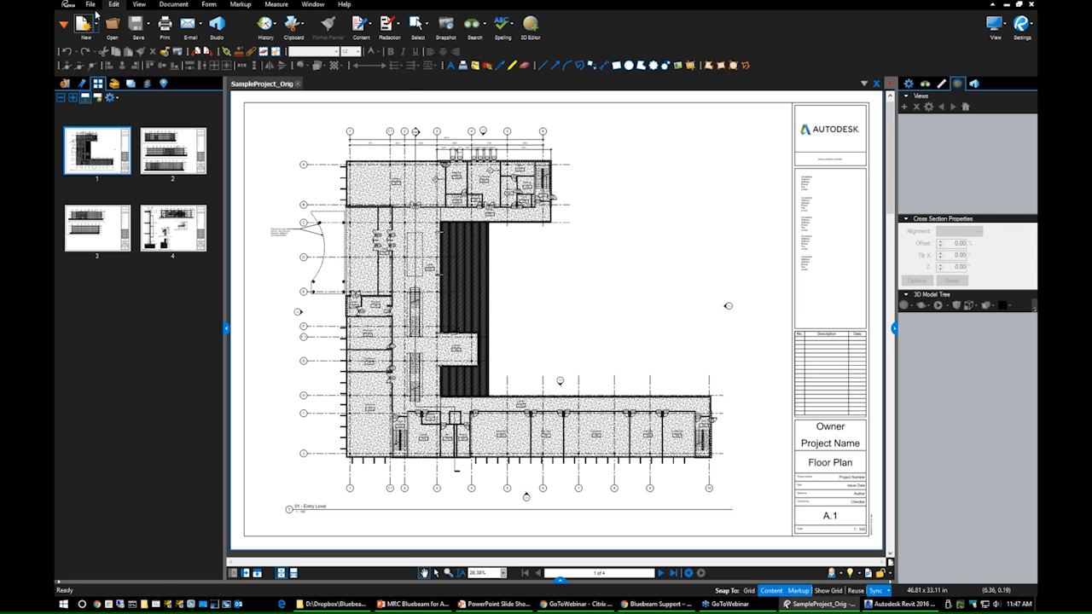
pyautogui.click(325, 26)
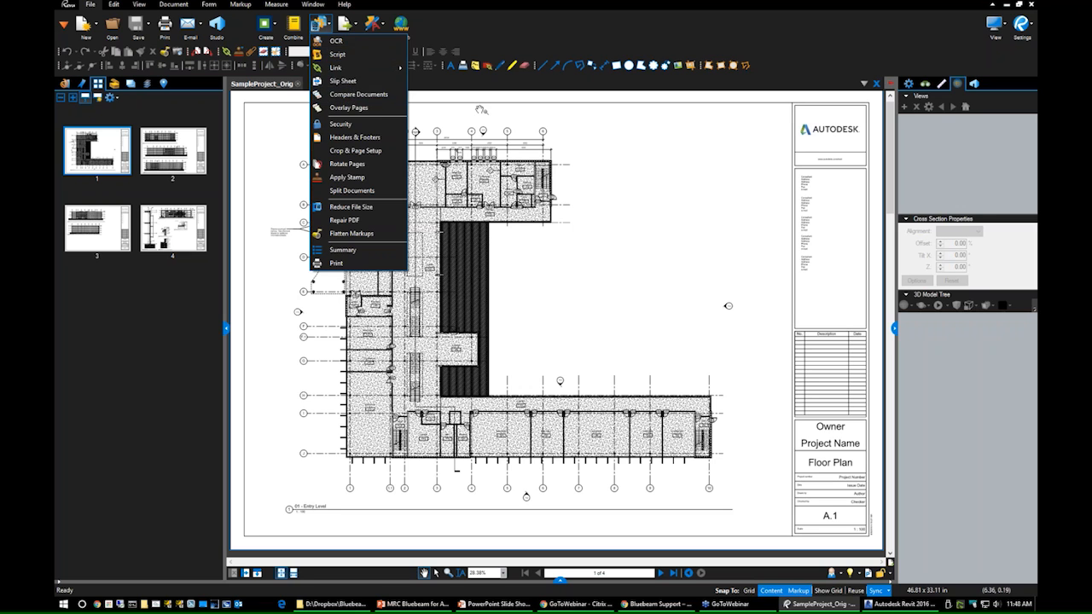
pyautogui.click(484, 121)
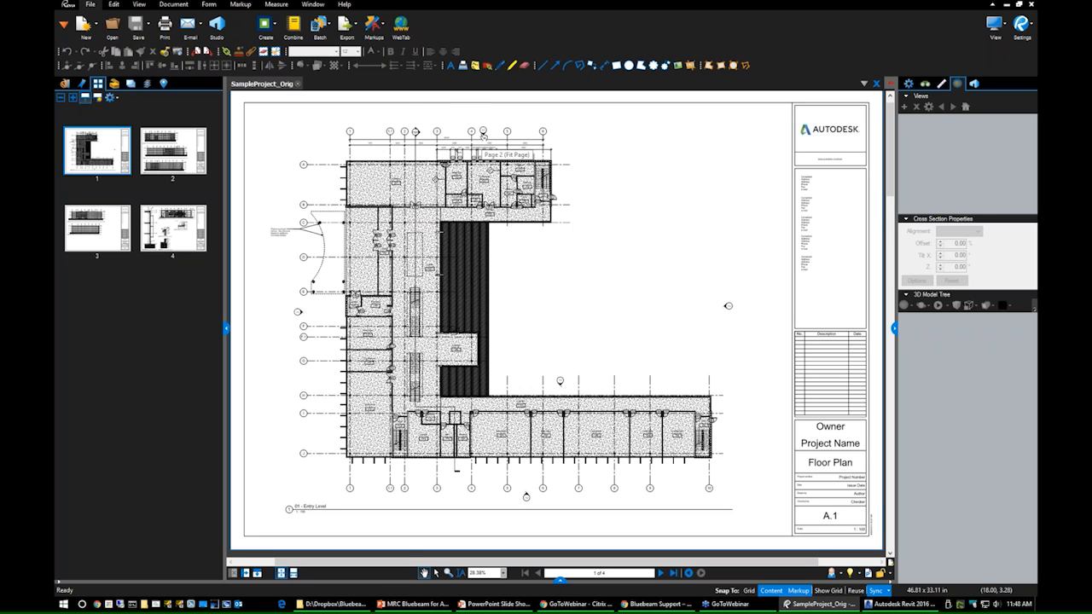
# Add a hyperlink region around the A.2 elevation marker between grids 4 and 5 that jumps to page 2 at Fit Page scale.
pyautogui.scroll(5, 483, 134)
pyautogui.click(164, 83)
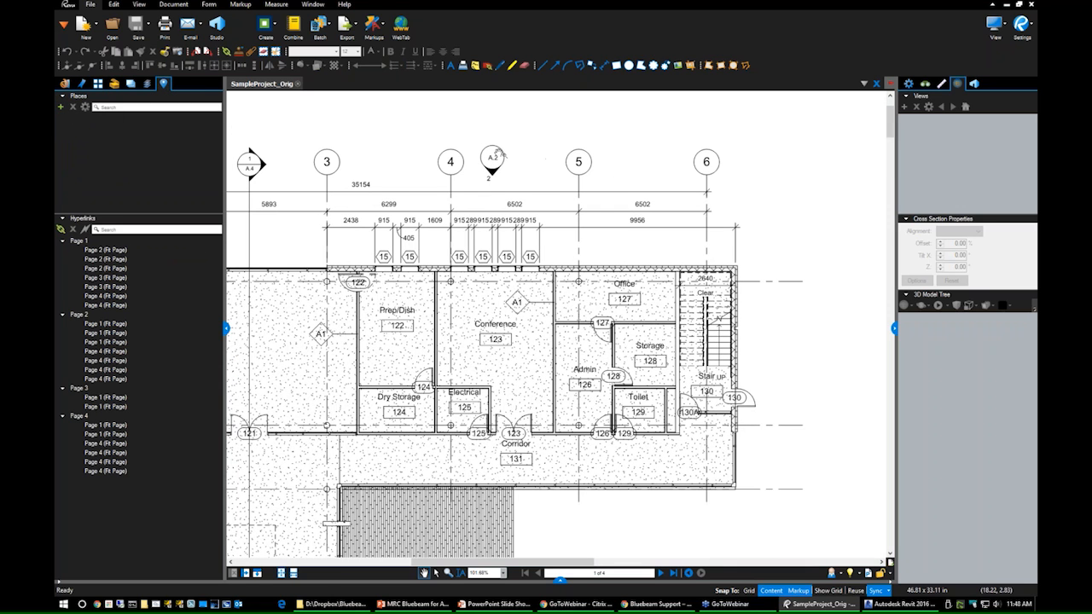
pyautogui.click(61, 230)
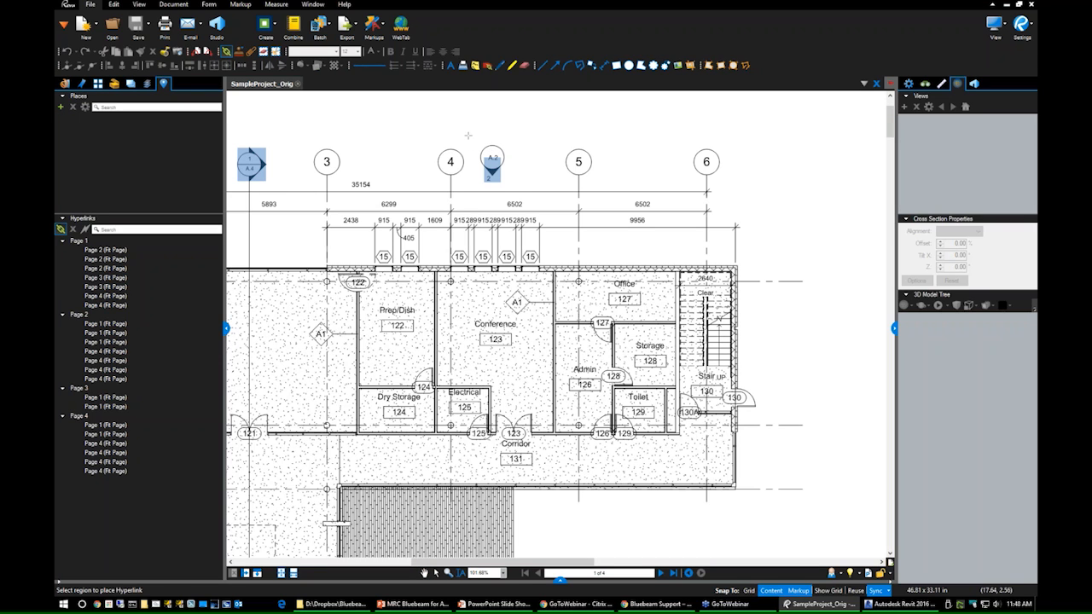
pyautogui.moveTo(465, 134); pyautogui.dragTo(525, 176)
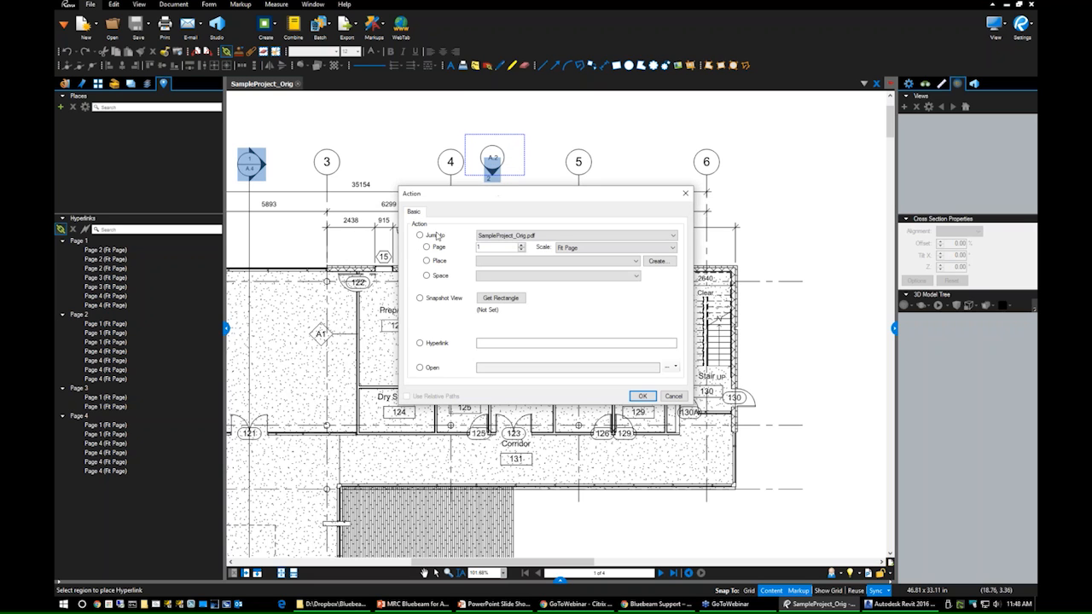
pyautogui.click(433, 250)
pyautogui.click(643, 396)
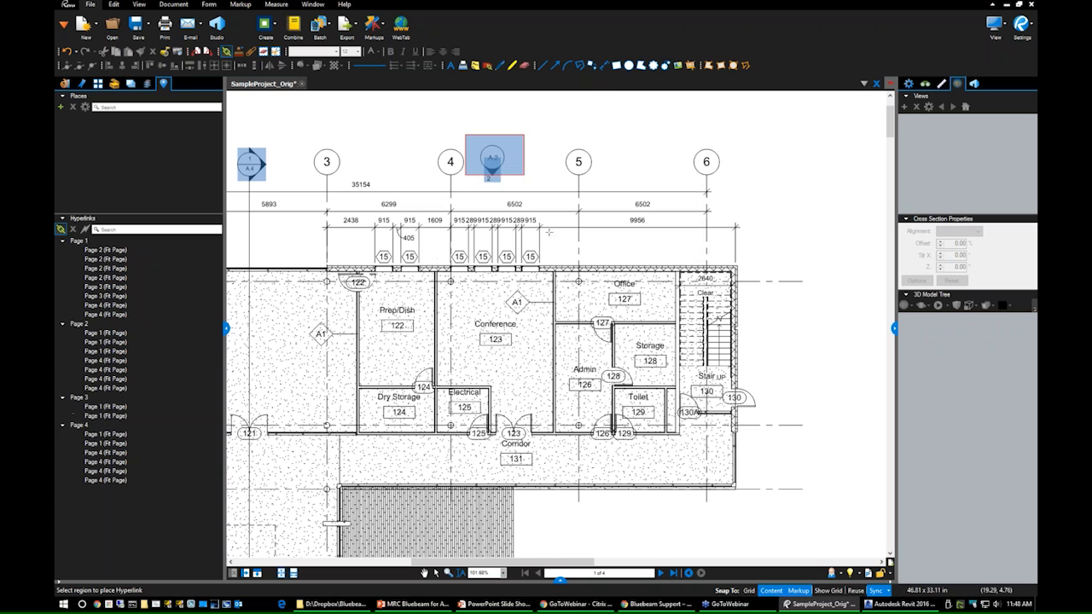
# Test the new A.2 marker hyperlink, return to the page 1 floor plan and inspect the link region.
pyautogui.click(516, 153)
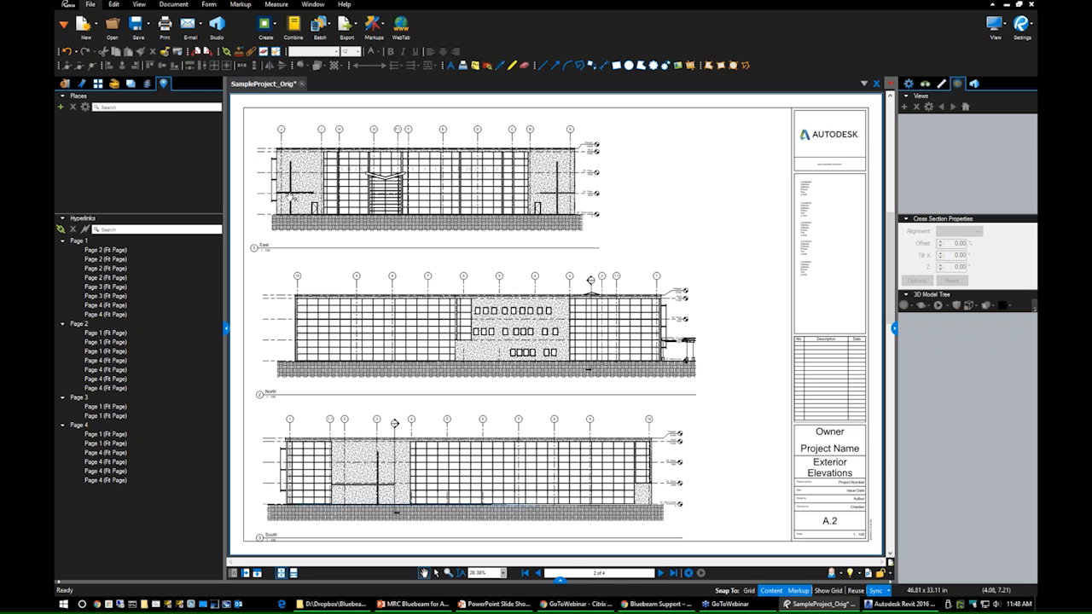
pyautogui.click(289, 197)
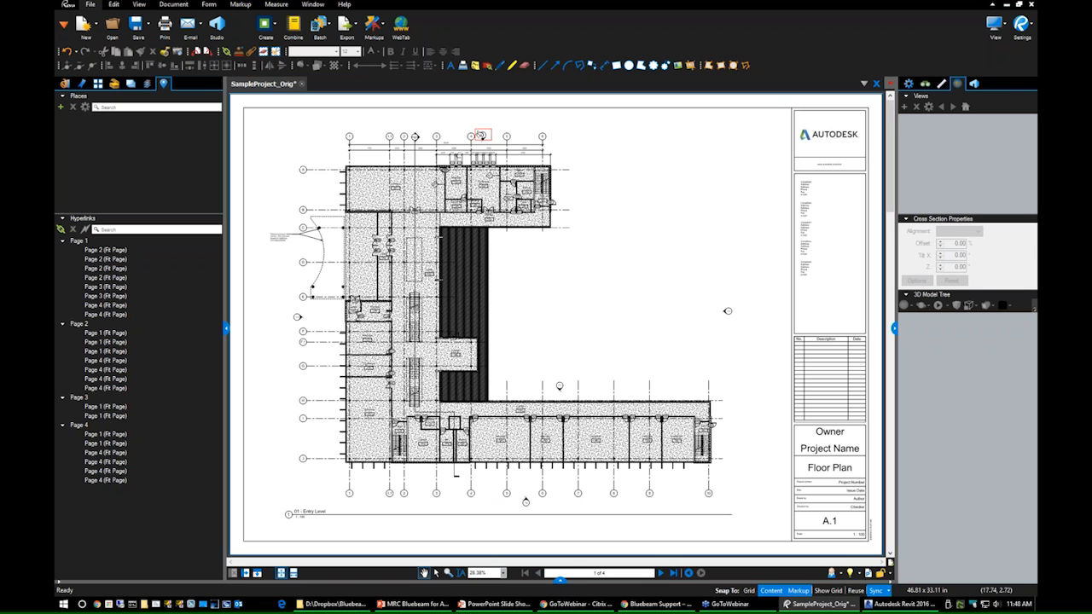
pyautogui.scroll(5, 482, 136)
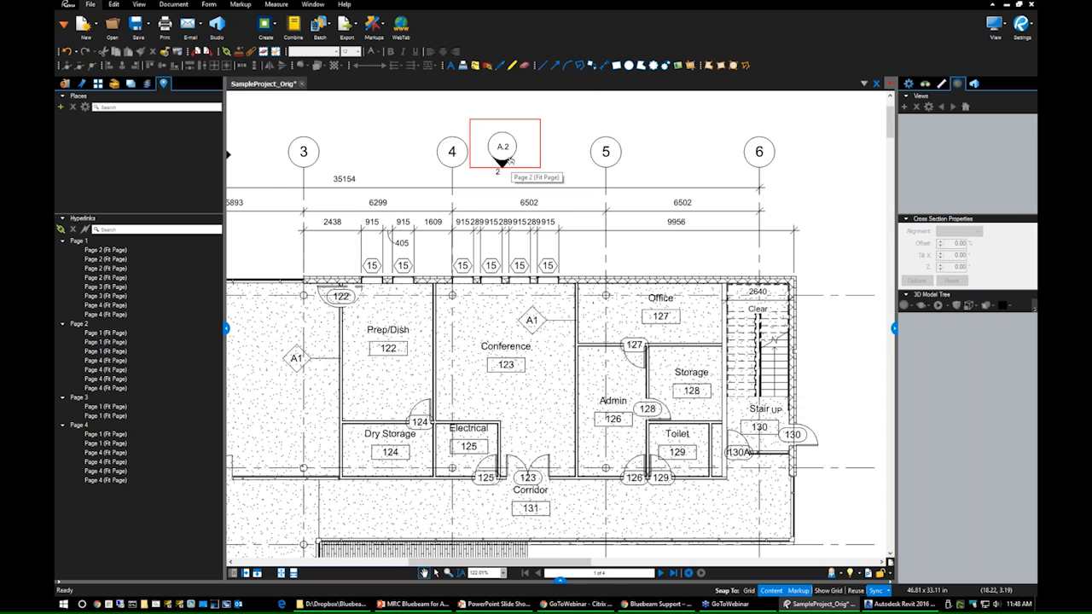
pyautogui.scroll(-2, 510, 160)
pyautogui.scroll(2, 505, 161)
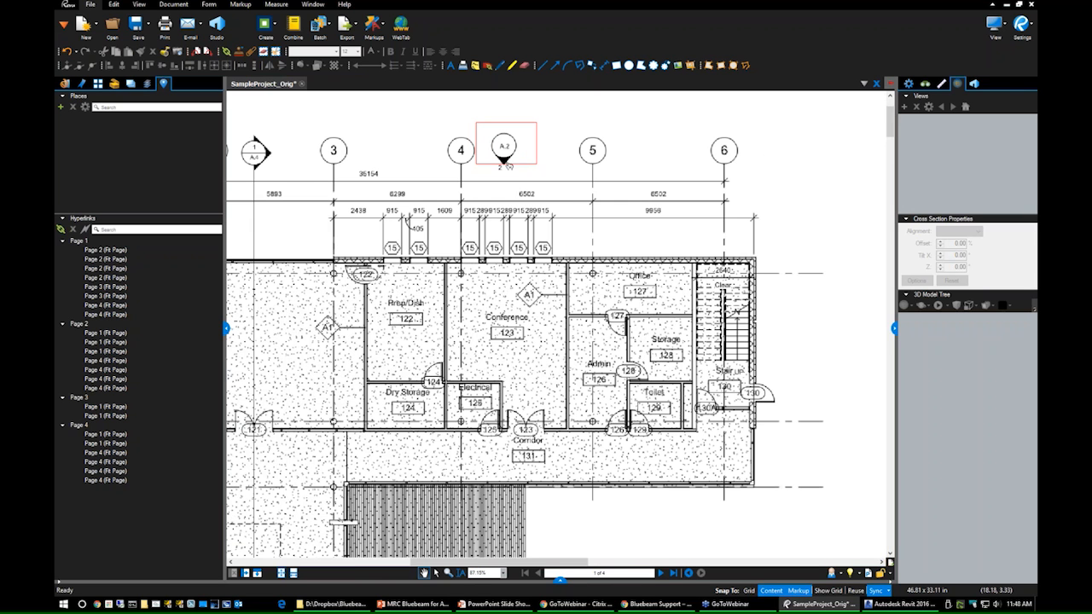
# Delete all hyperlinks listed under Page 1 and Page 2.
pyautogui.scroll(-4, 507, 166)
pyautogui.click(104, 250)
pyautogui.keyDown('shift'); pyautogui.click(106, 315); pyautogui.keyUp('shift')
pyautogui.press('Delete')
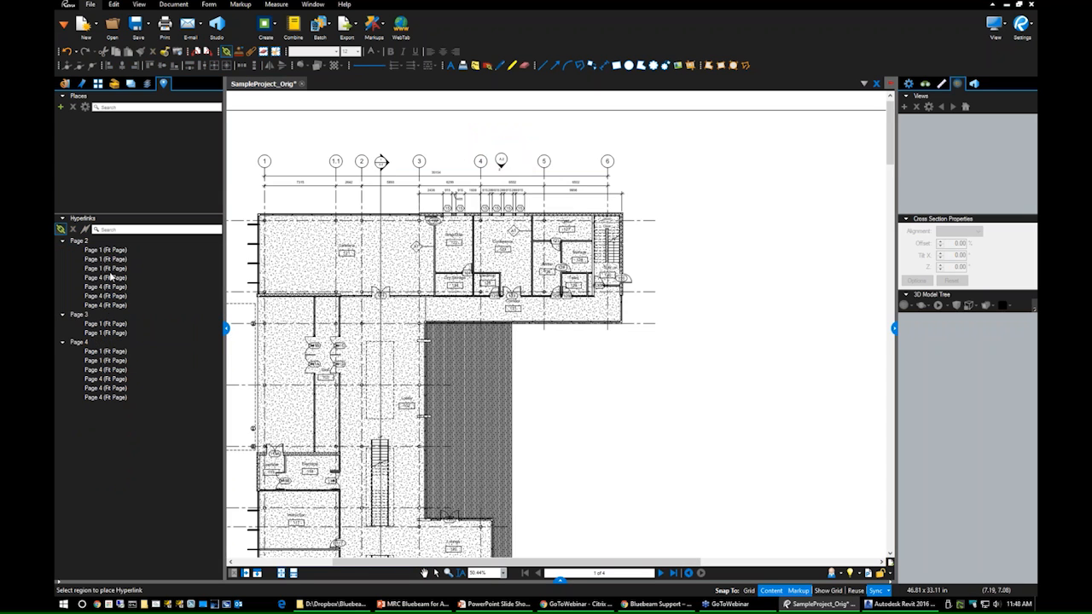
pyautogui.click(111, 250)
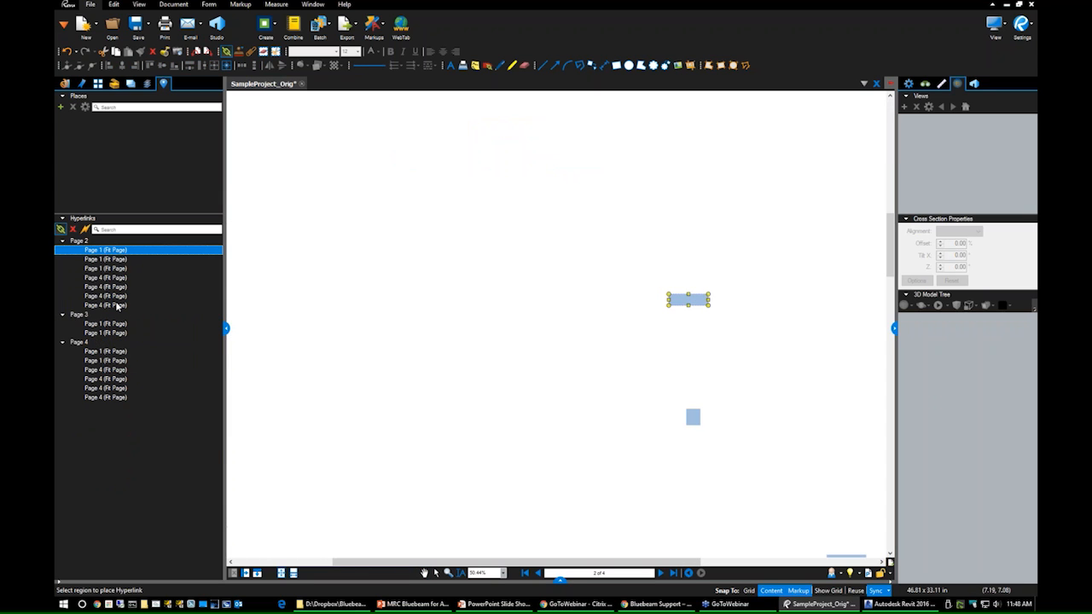
pyautogui.keyDown('shift'); pyautogui.click(117, 305); pyautogui.keyUp('shift')
pyautogui.press('Delete')
# Delete the remaining hyperlinks listed under Page 3 and Page 4.
pyautogui.keyDown('shift'); pyautogui.click(106, 259); pyautogui.keyUp('shift')
pyautogui.rightClick(109, 258)
pyautogui.click(136, 270)
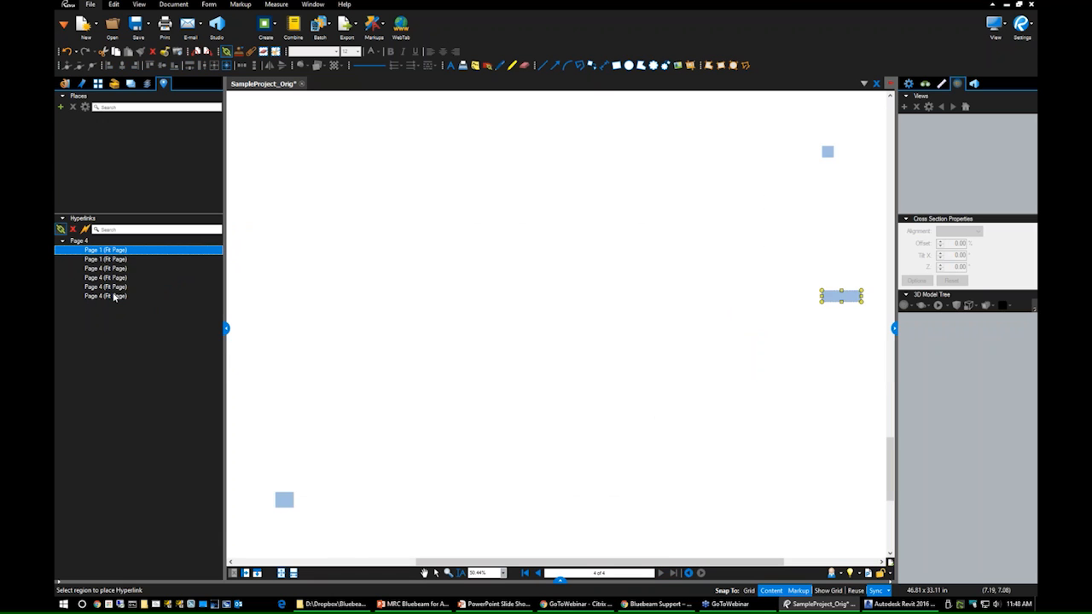
pyautogui.keyDown('shift'); pyautogui.click(114, 296); pyautogui.keyUp('shift')
pyautogui.press('Delete')
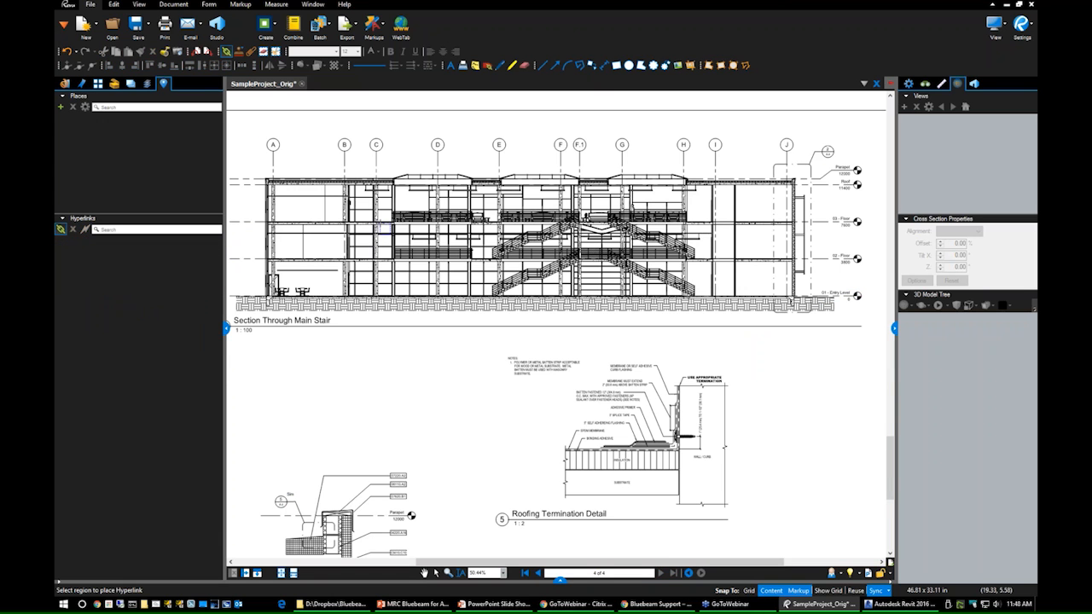
# Return to the page 1 floor plan and start a new Batch Link that includes the open file SampleProject_Orig.pdf.
pyautogui.press('Home')
pyautogui.scroll(-3, 379, 223)
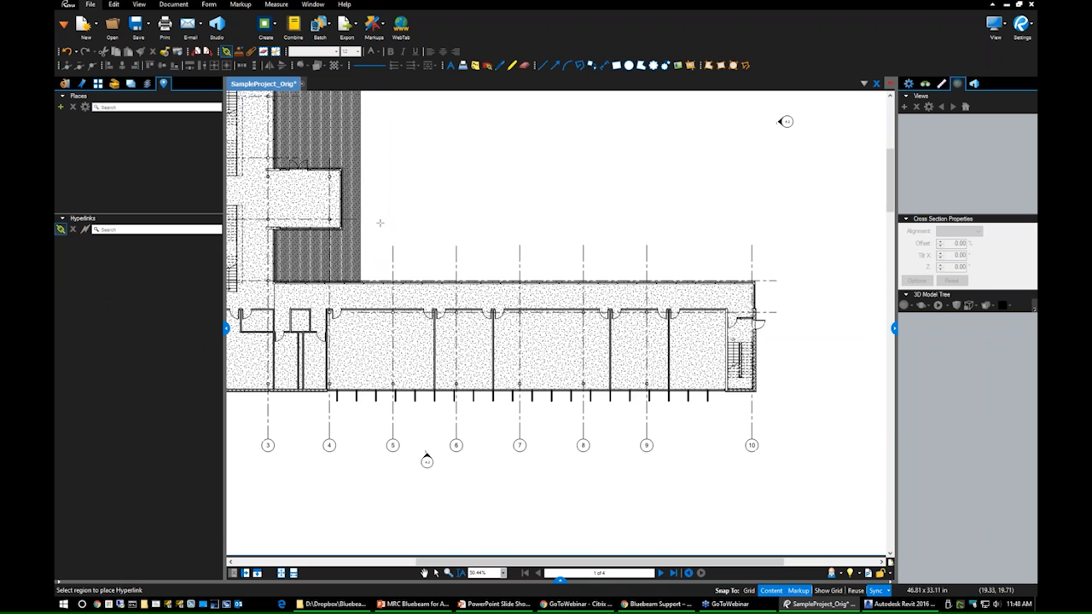
pyautogui.scroll(-2, 380, 223)
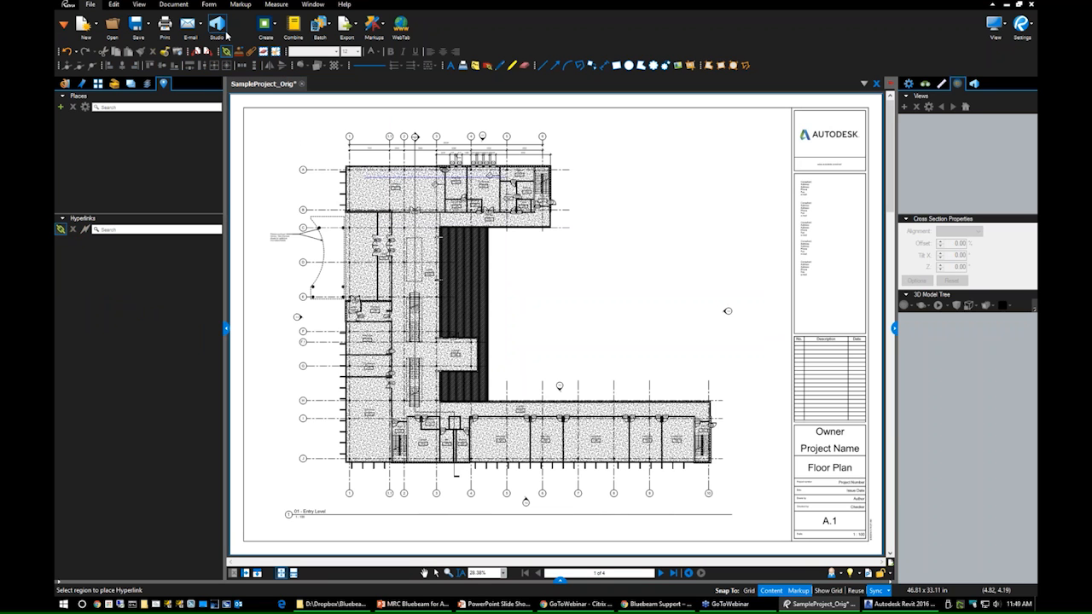
pyautogui.click(321, 31)
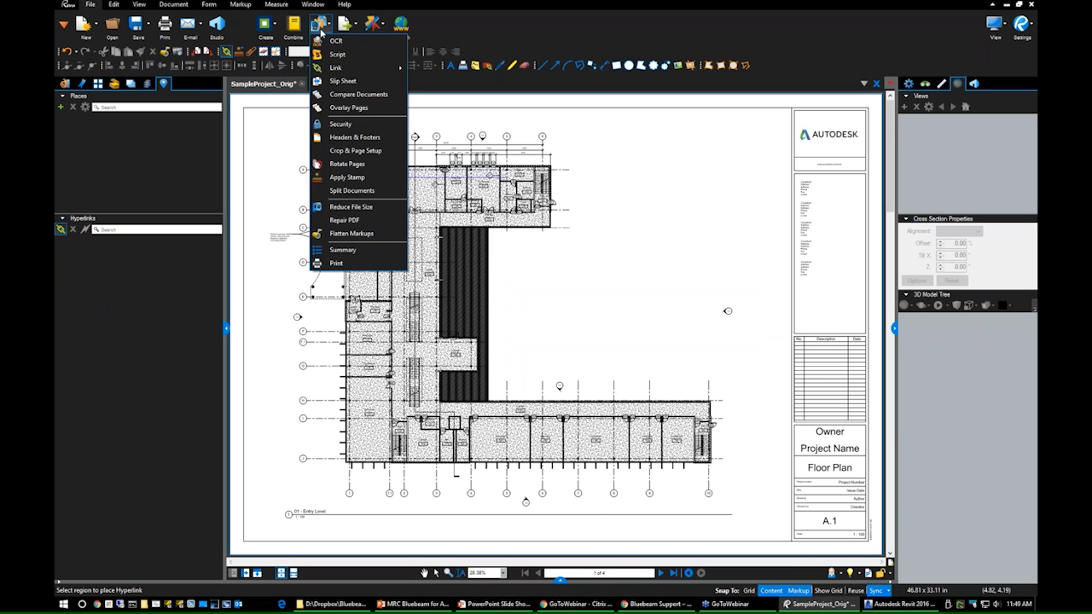
pyautogui.moveTo(342, 73)
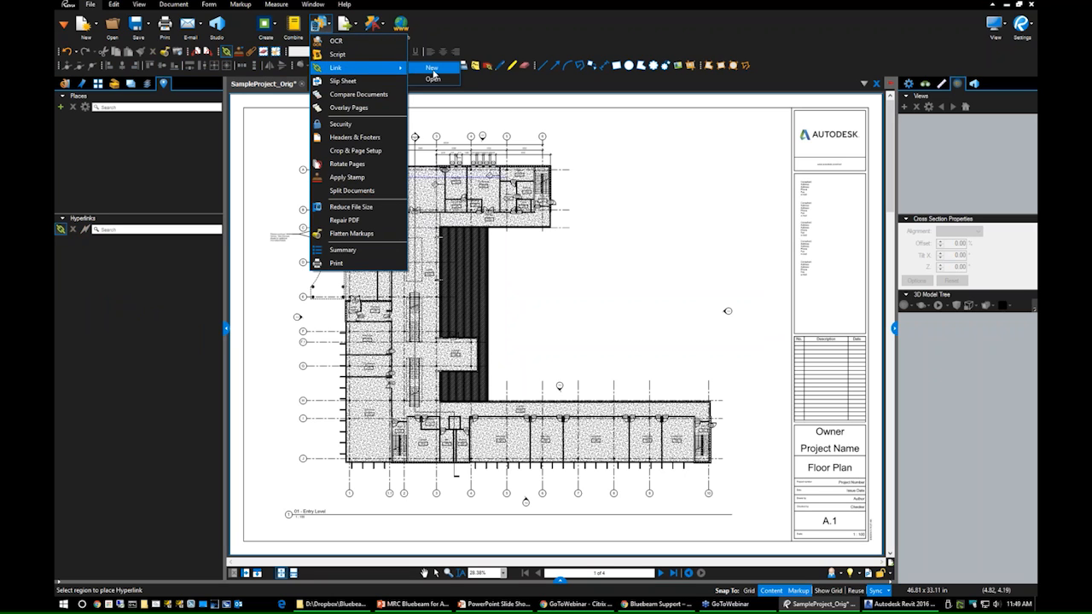
pyautogui.click(433, 68)
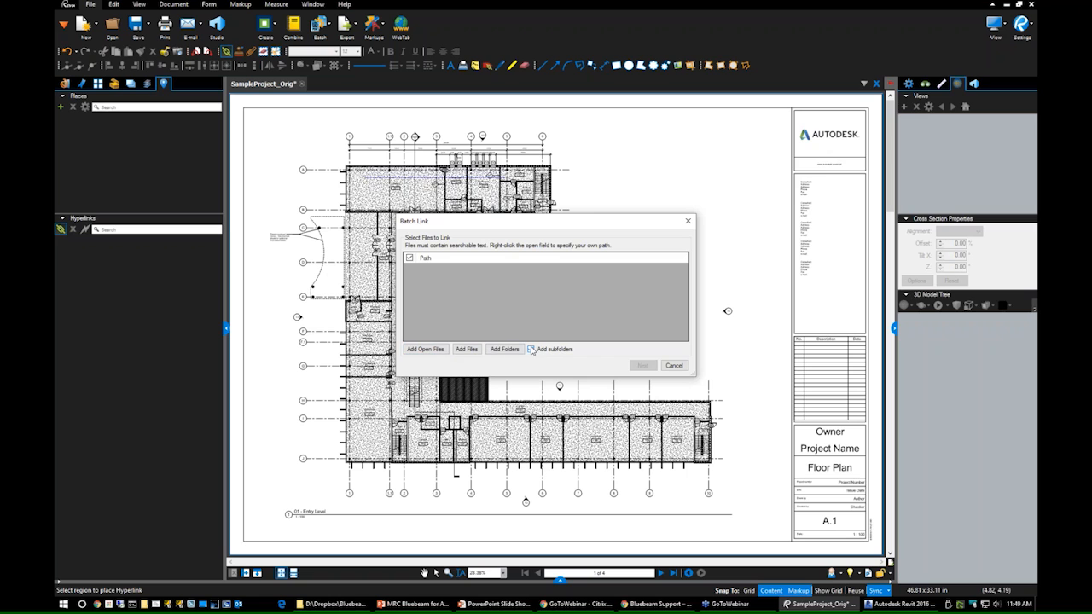
pyautogui.click(425, 349)
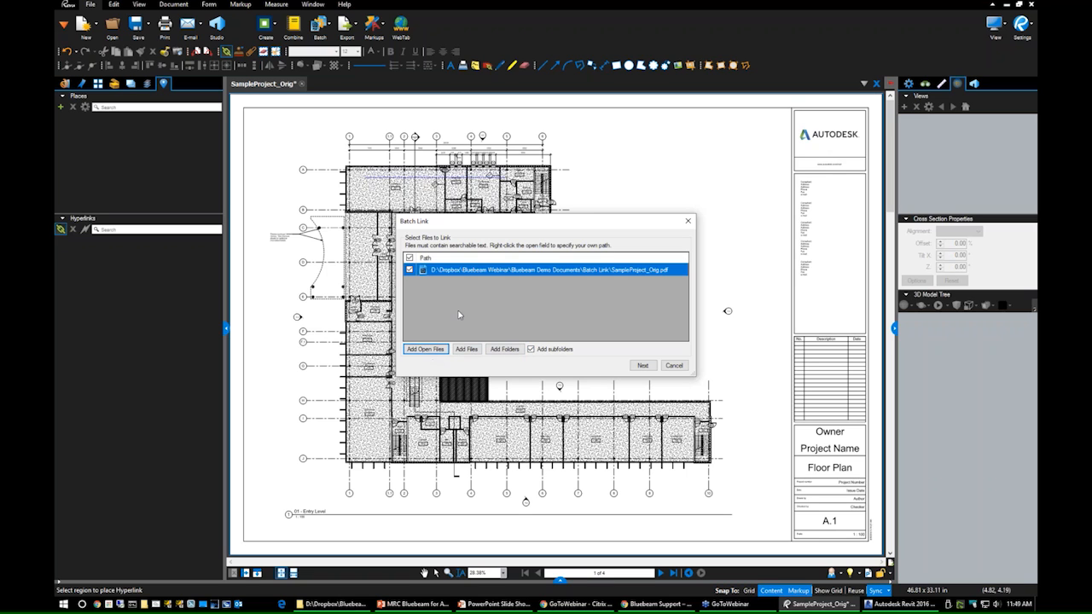
pyautogui.click(641, 367)
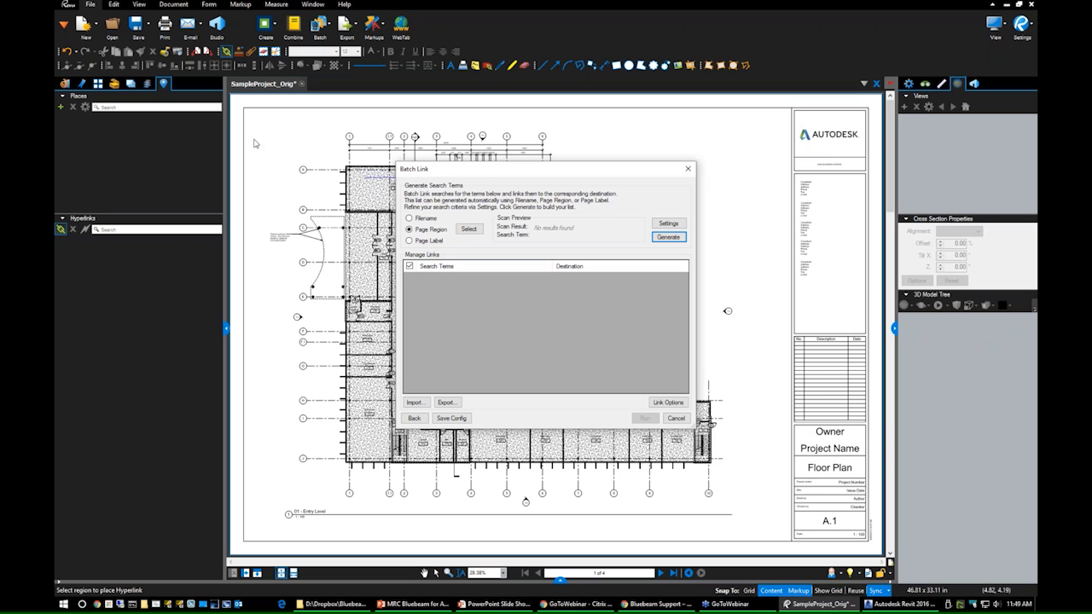
# Define the Batch Link page region around the A.1 sheet number in the title block and accept the AutoMark selection.
pyautogui.click(468, 230)
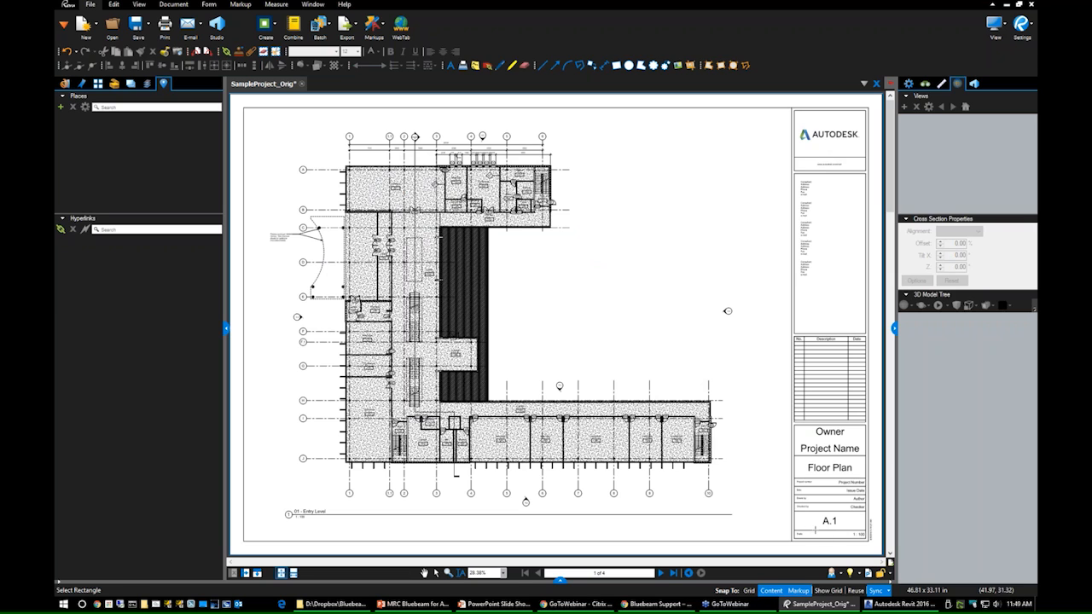
pyautogui.moveTo(813, 525); pyautogui.dragTo(855, 511)
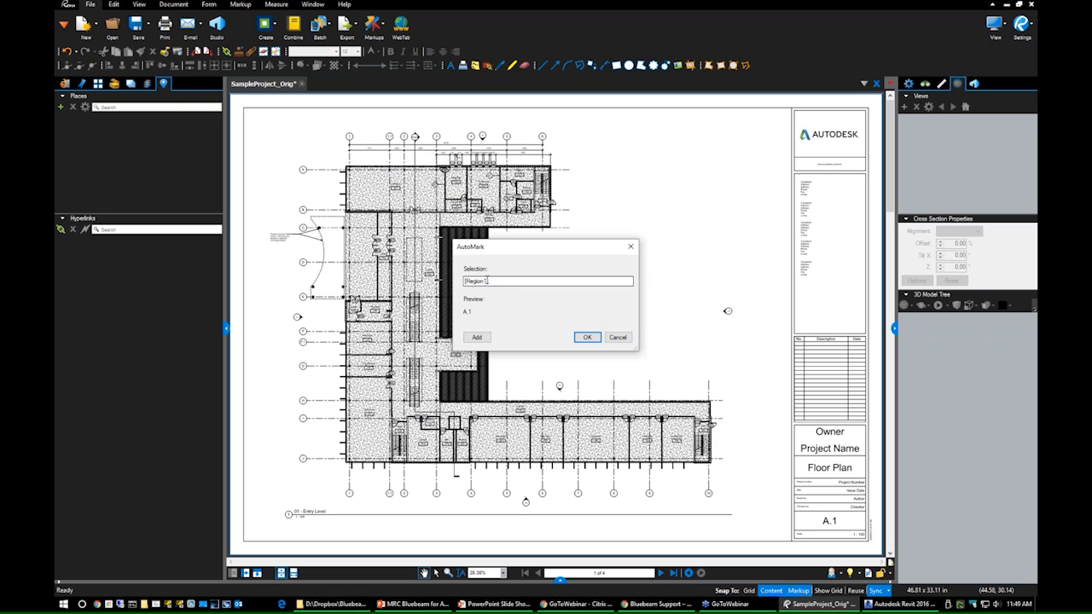
pyautogui.click(586, 337)
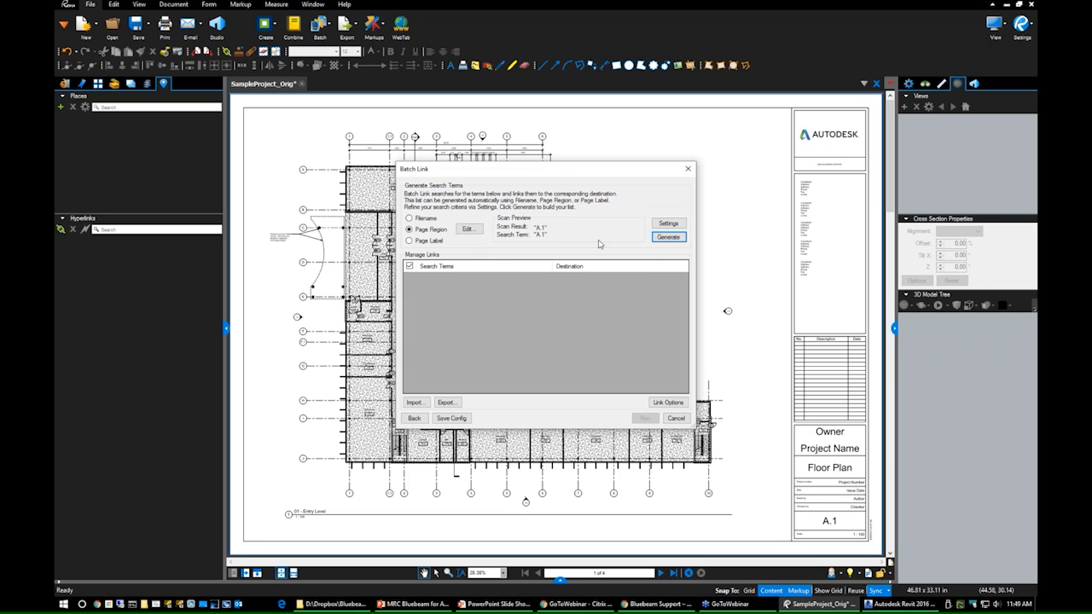
# Generate the search terms from the page region and run Batch Link, finishing with the summary closed.
pyautogui.click(667, 238)
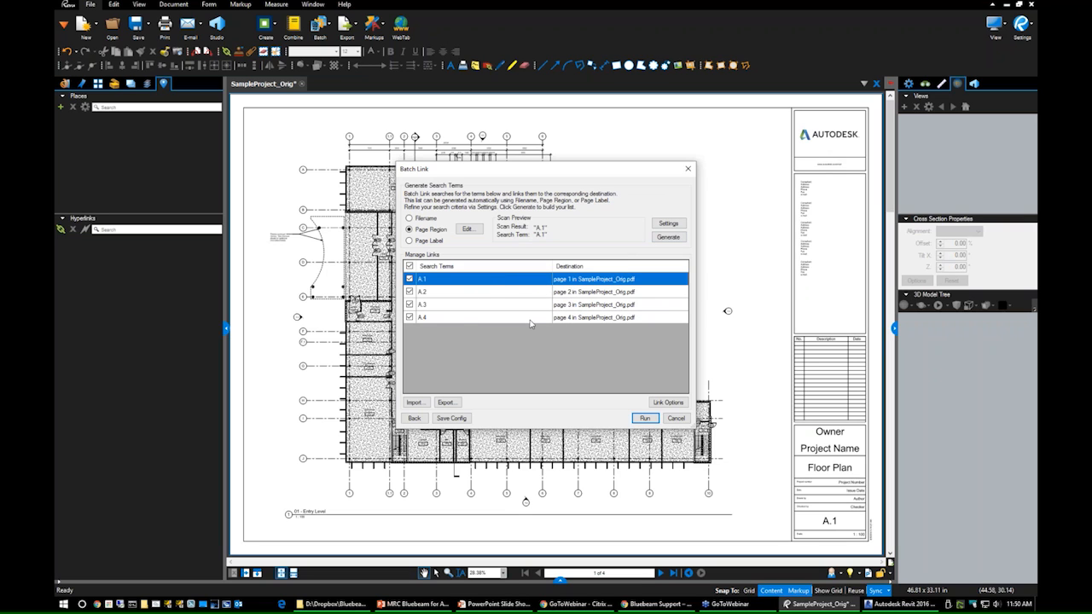
pyautogui.click(643, 419)
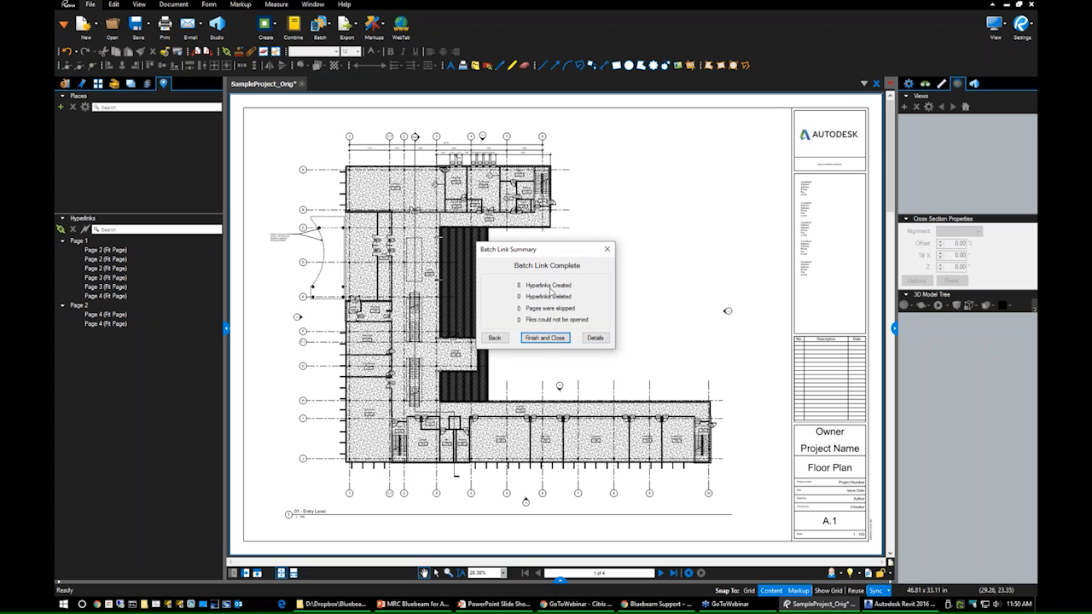
pyautogui.click(545, 339)
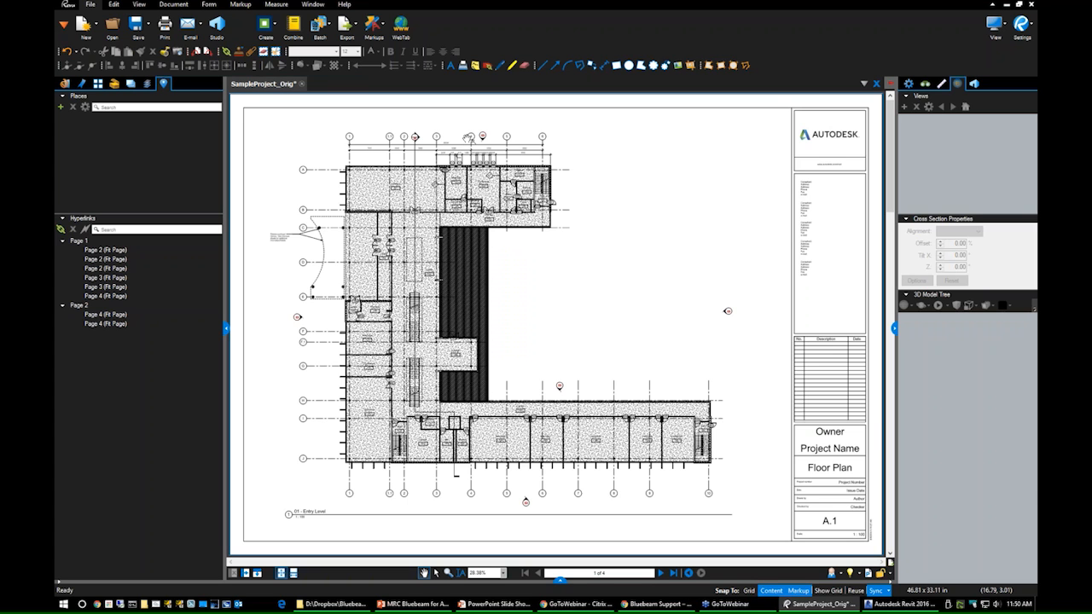
# Follow the generated hyperlinks from the floor plan to sheets A.2 and A.4, and examine the 2/A.4 callout on the main stair section.
pyautogui.scroll(-10, 469, 137)
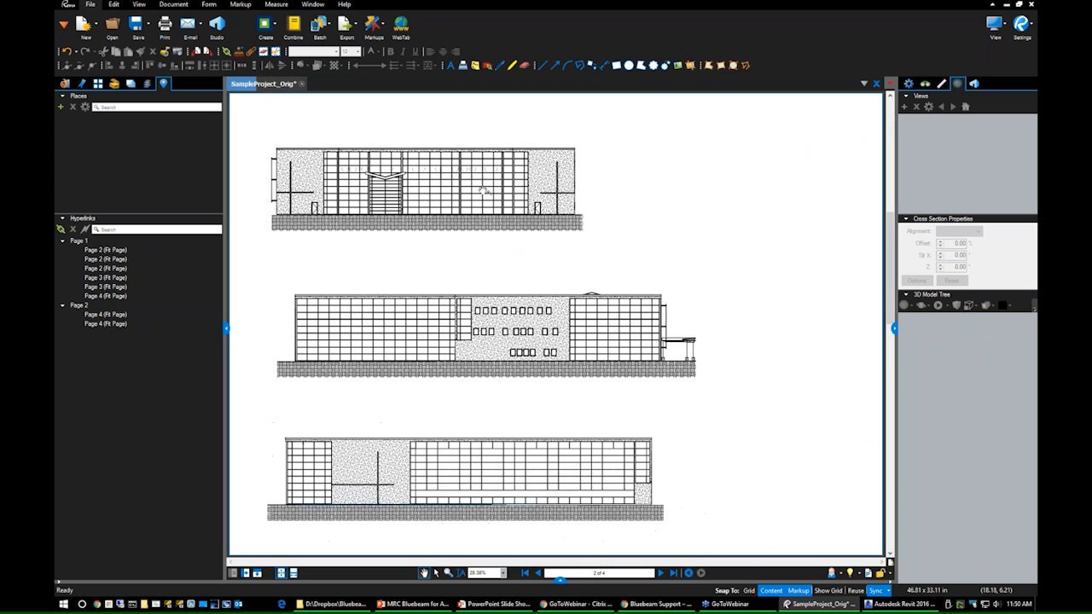
pyautogui.click(589, 282)
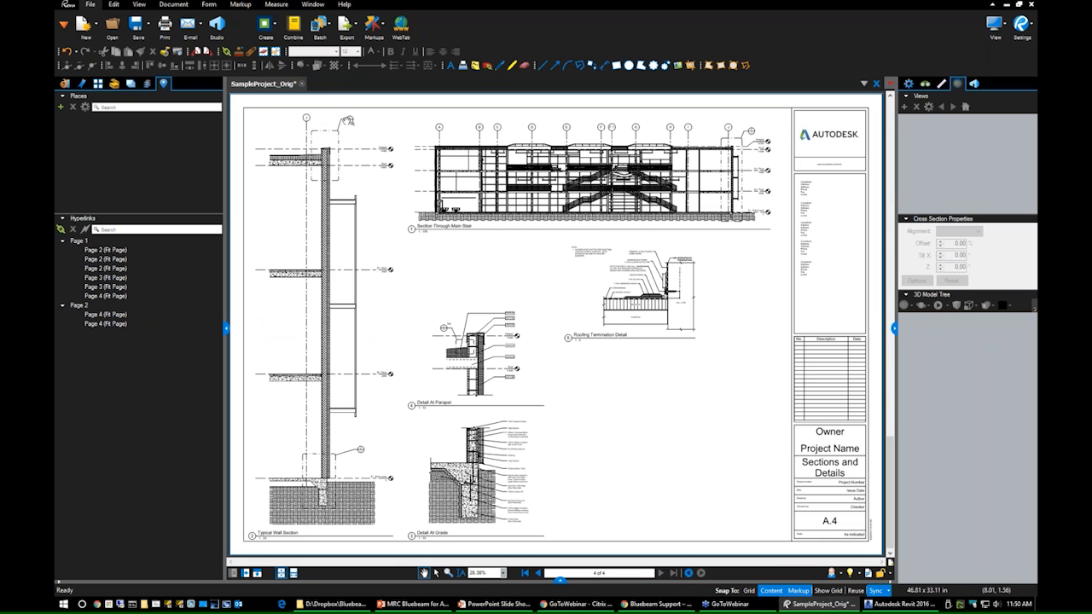
pyautogui.scroll(6, 348, 122)
pyautogui.scroll(-5, 373, 214)
pyautogui.scroll(8, 754, 200)
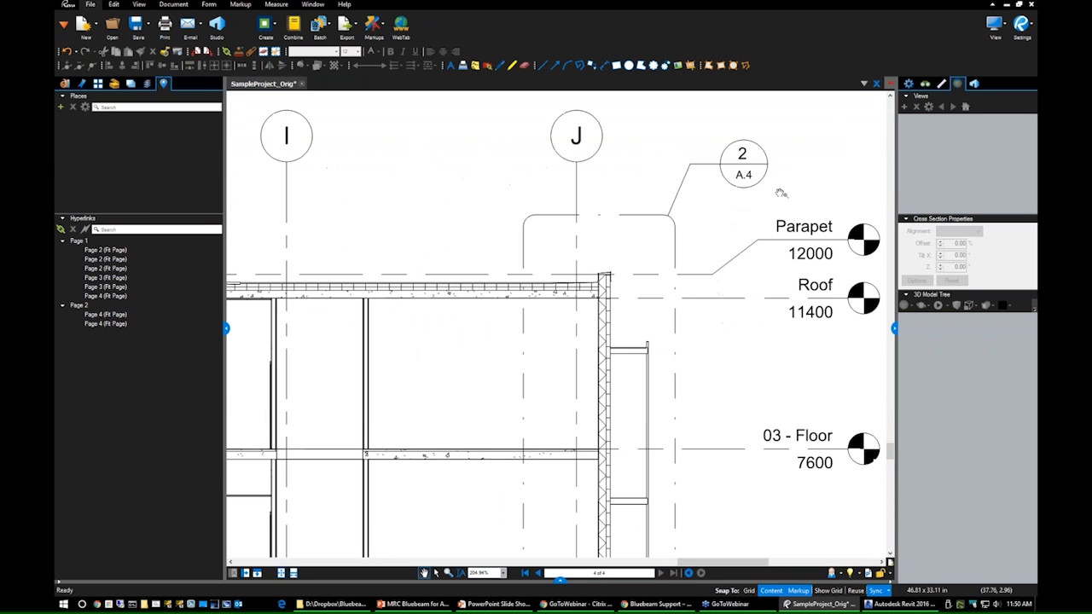
pyautogui.click(747, 166)
pyautogui.scroll(-5, 748, 171)
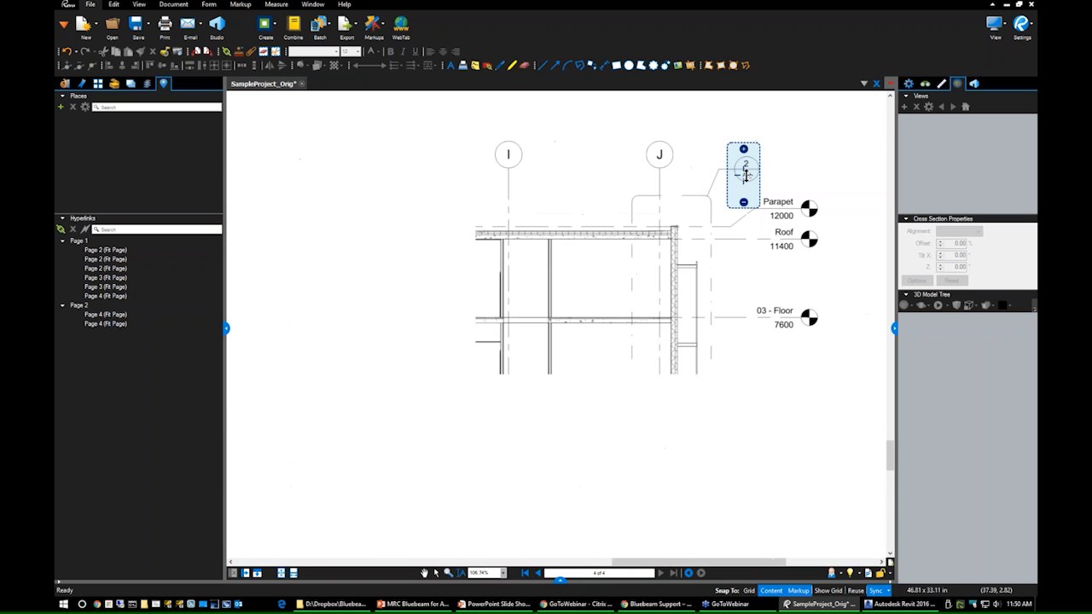
pyautogui.scroll(-3, 787, 153)
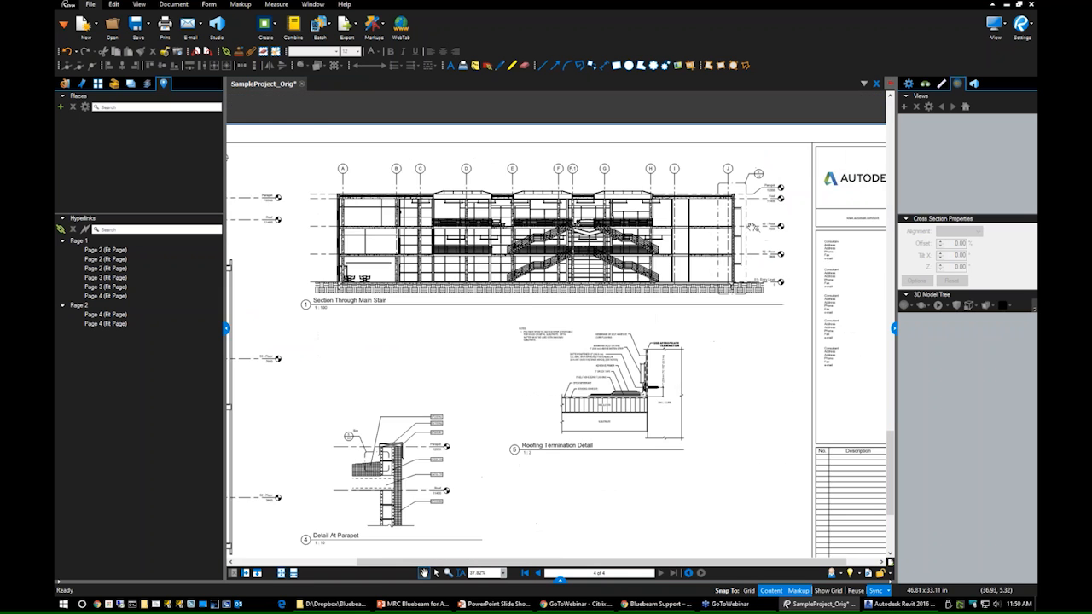
# Examine the callouts on the main stair and typical wall sections of sheet A.4, following the 4/A.4 reference to Detail At Parapet.
pyautogui.scroll(5, 805, 156)
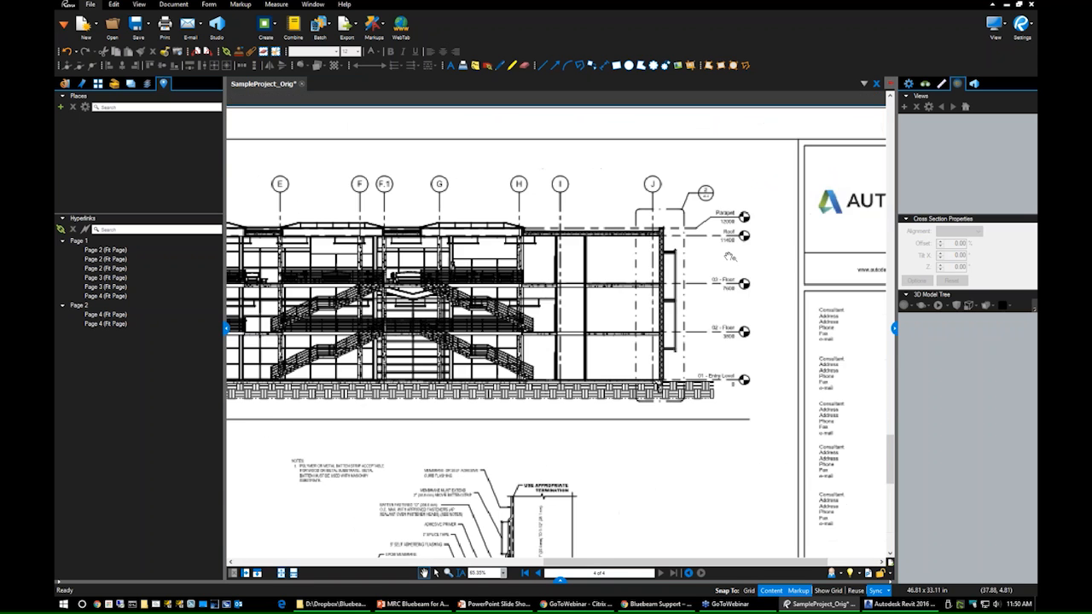
pyautogui.scroll(-4, 552, 299)
pyautogui.scroll(3, 552, 299)
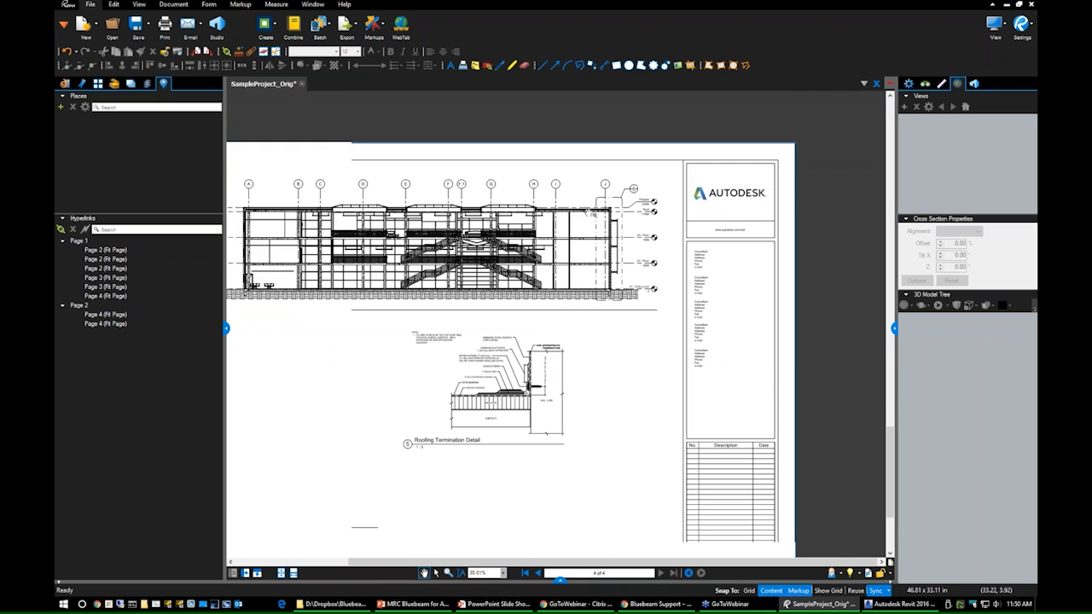
pyautogui.scroll(-2, 553, 298)
pyautogui.scroll(5, 569, 119)
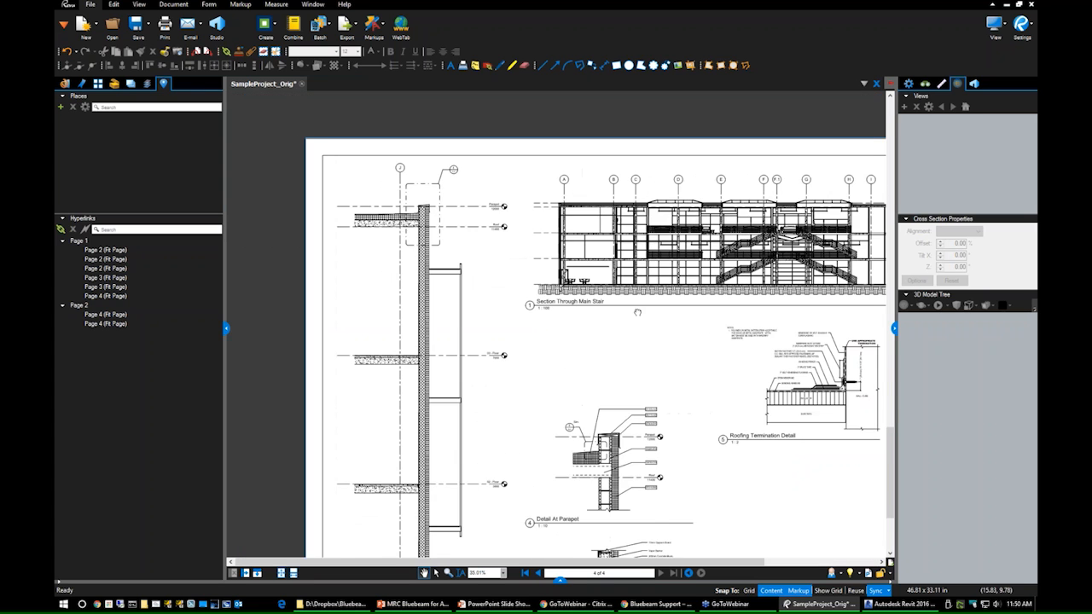
pyautogui.scroll(-5, 441, 289)
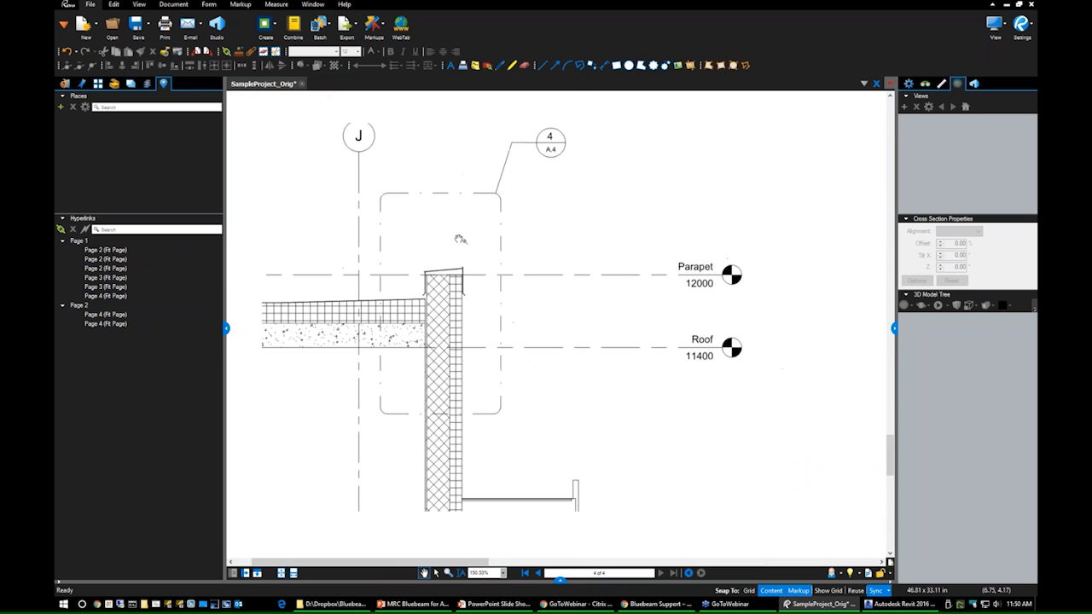
pyautogui.scroll(-3, 451, 349)
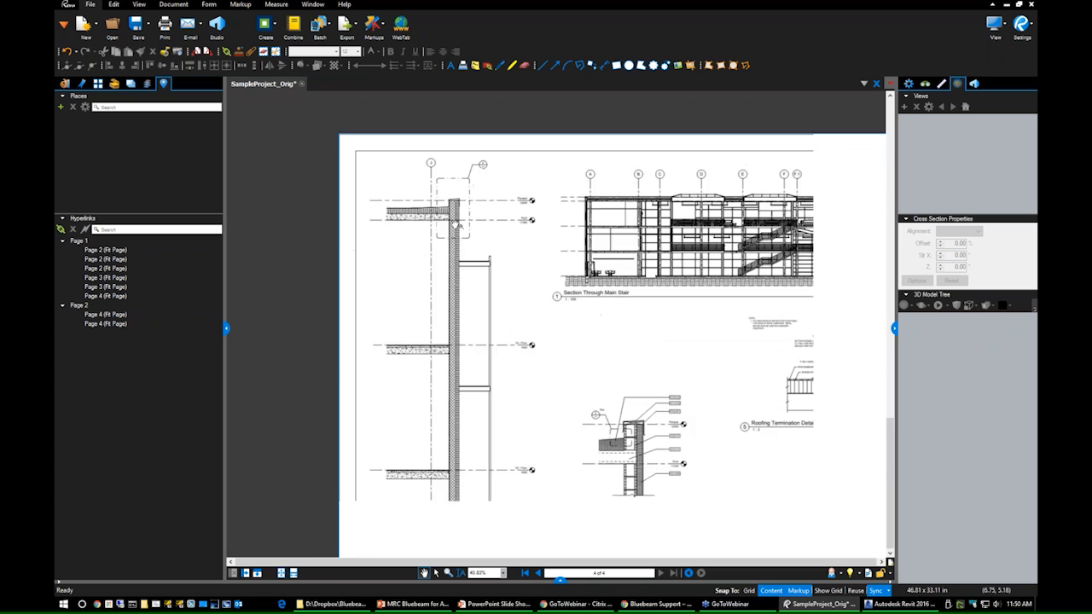
pyautogui.scroll(3, 530, 310)
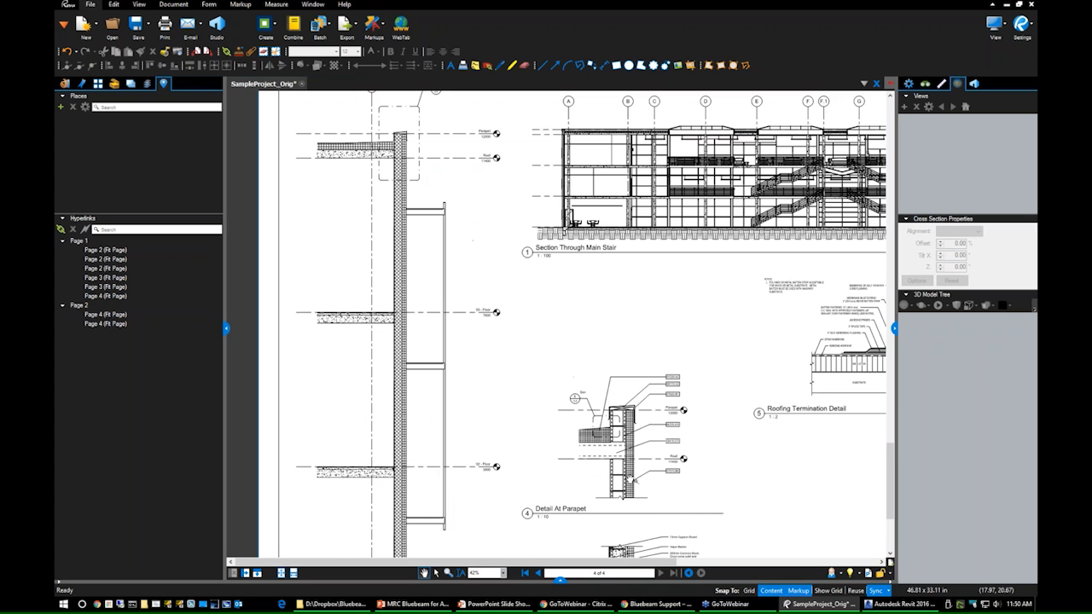
pyautogui.scroll(4, 750, 524)
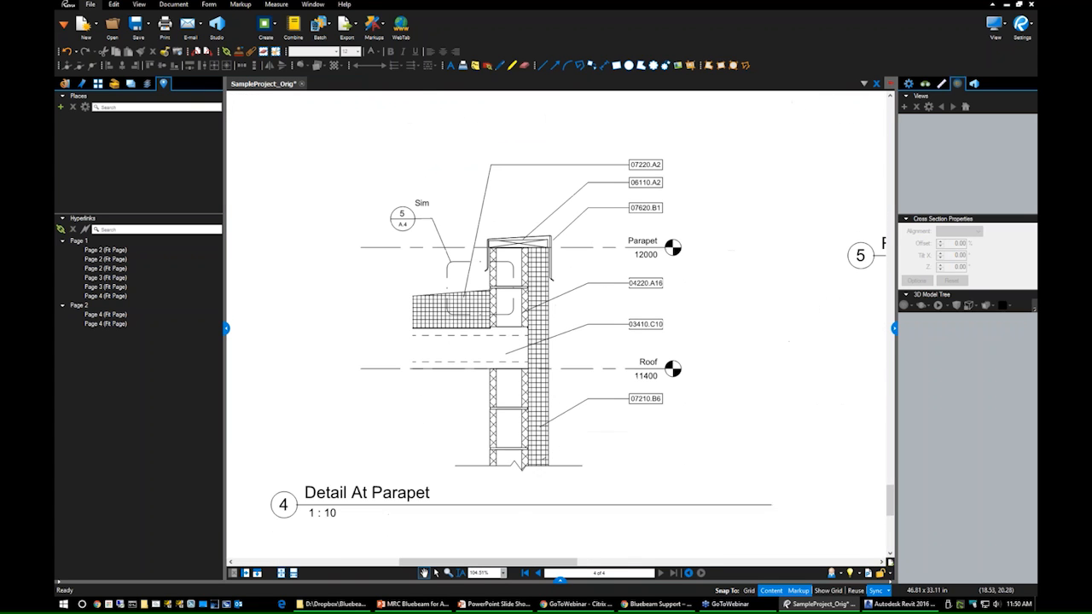
# Add a place named 4/A.4 Parapet Detail with a snapshot view rectangle enclosing the whole Detail At Parapet.
pyautogui.click(61, 108)
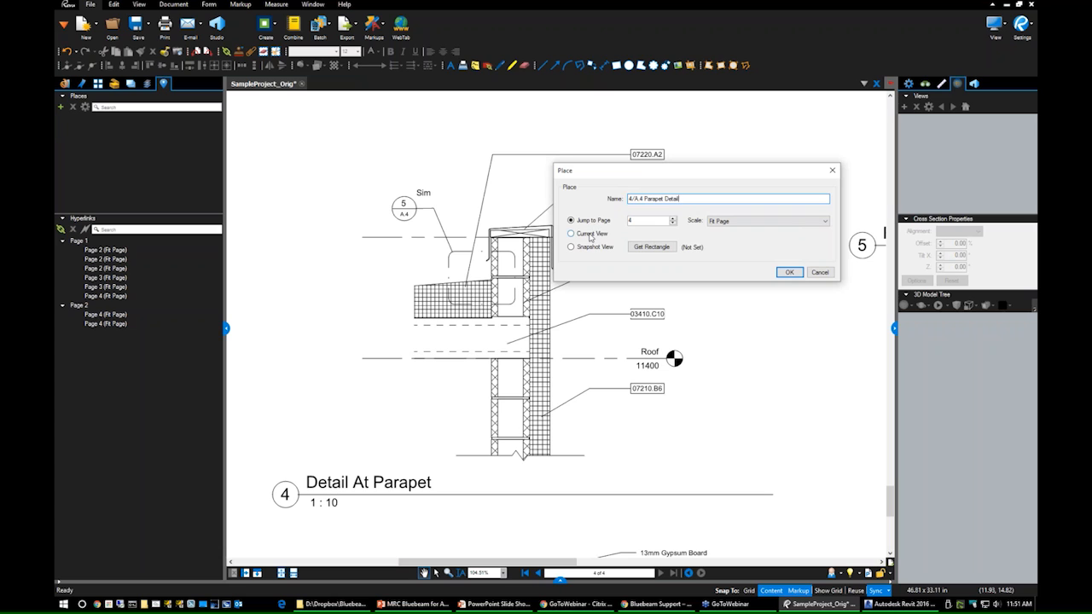
pyautogui.click(644, 249)
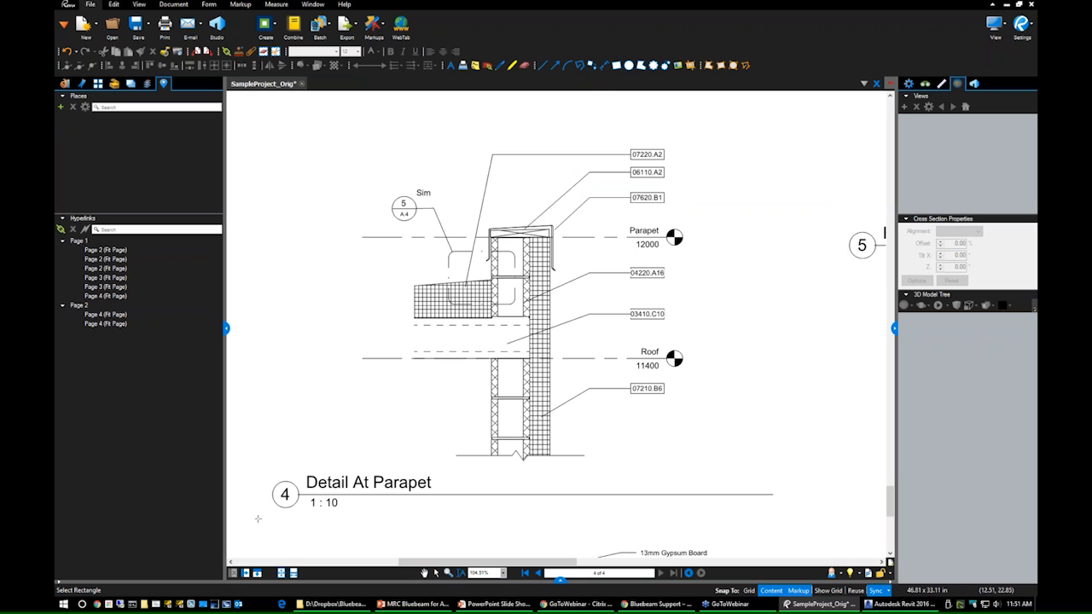
pyautogui.moveTo(310, 458); pyautogui.dragTo(312, 457)
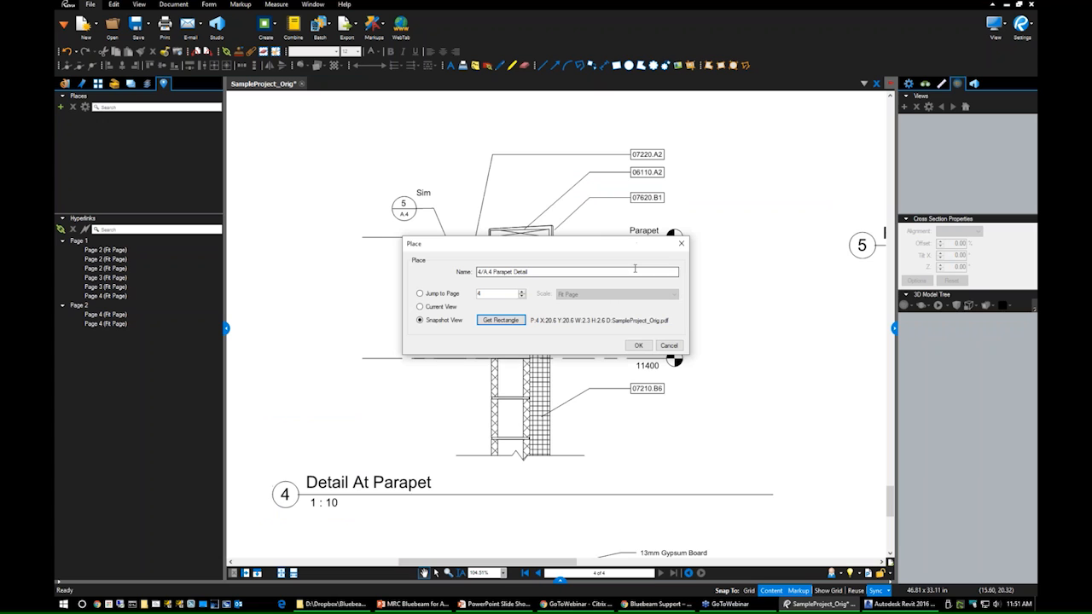
pyautogui.click(498, 320)
pyautogui.moveTo(260, 519); pyautogui.dragTo(774, 126)
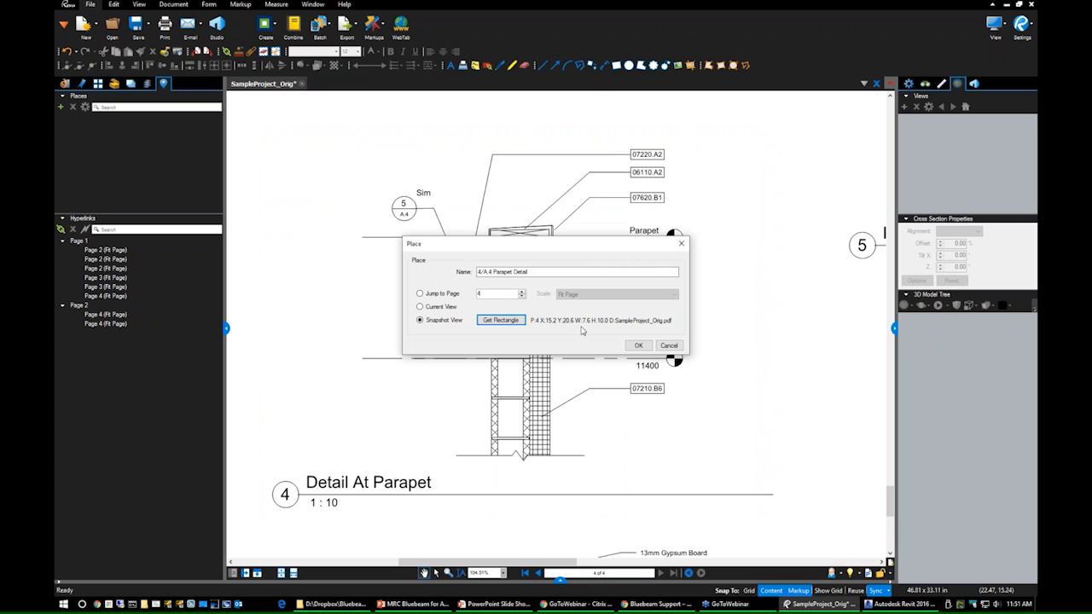
pyautogui.click(639, 346)
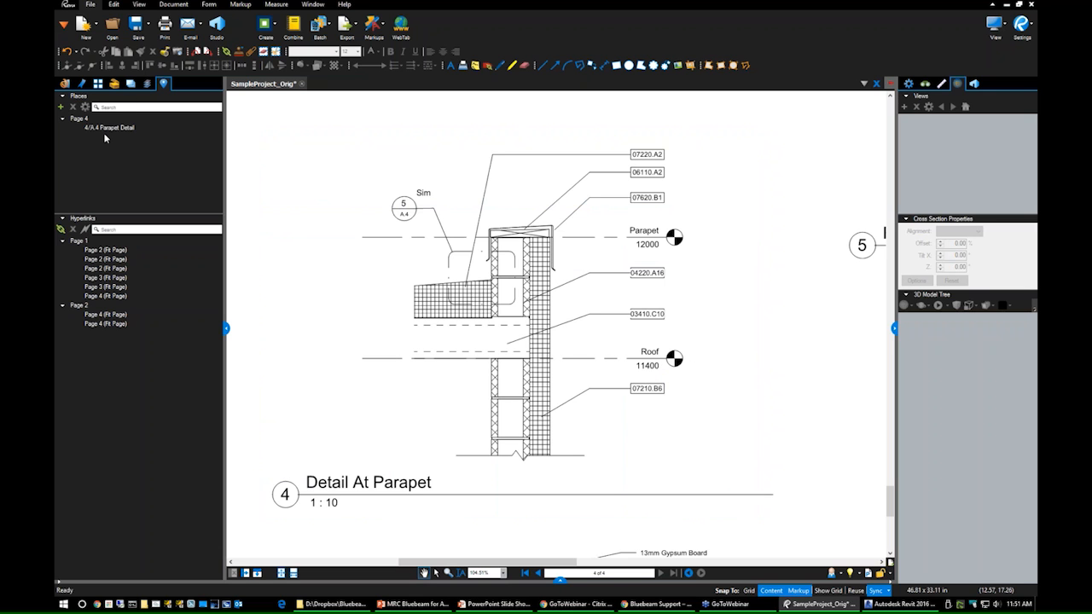
# Place a hyperlink over the 4/A.4 callout on the typical wall section, targeting the 4/A.4 Parapet Detail place.
pyautogui.scroll(-4, 380, 229)
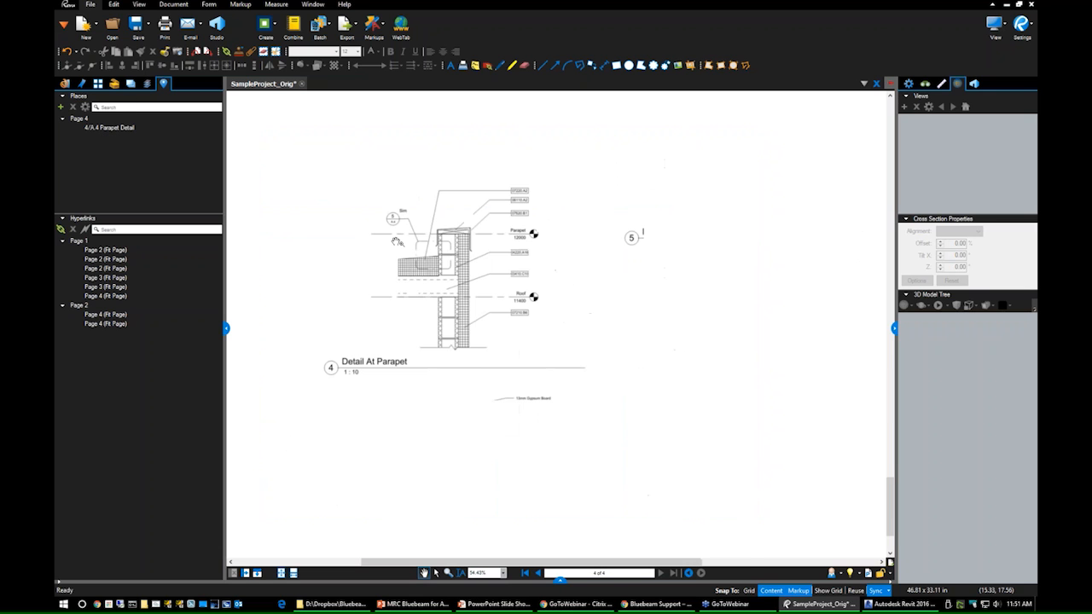
pyautogui.scroll(-3, 395, 241)
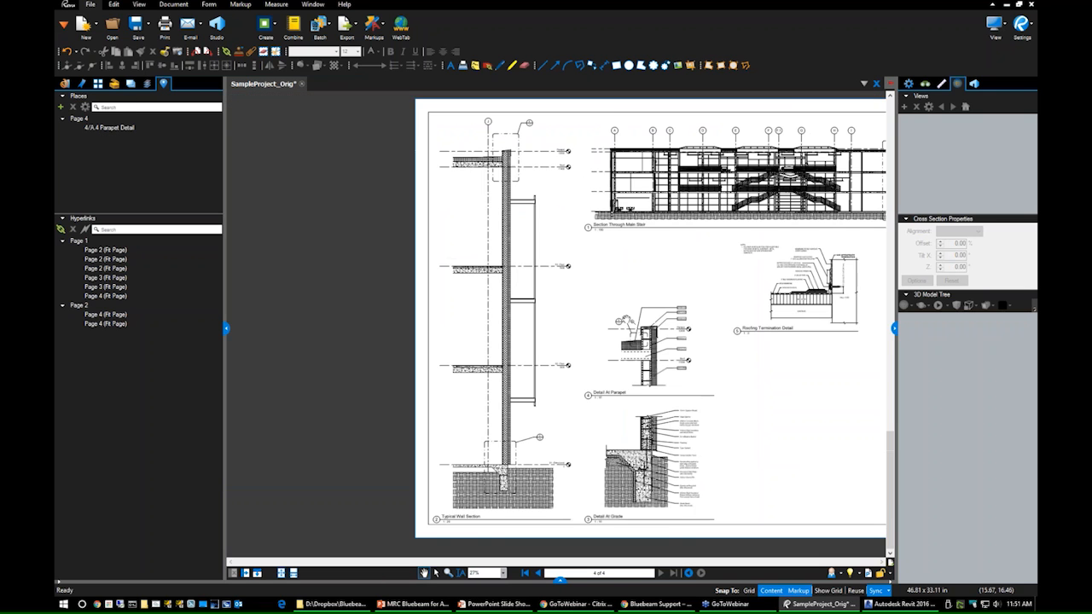
pyautogui.scroll(7, 460, 103)
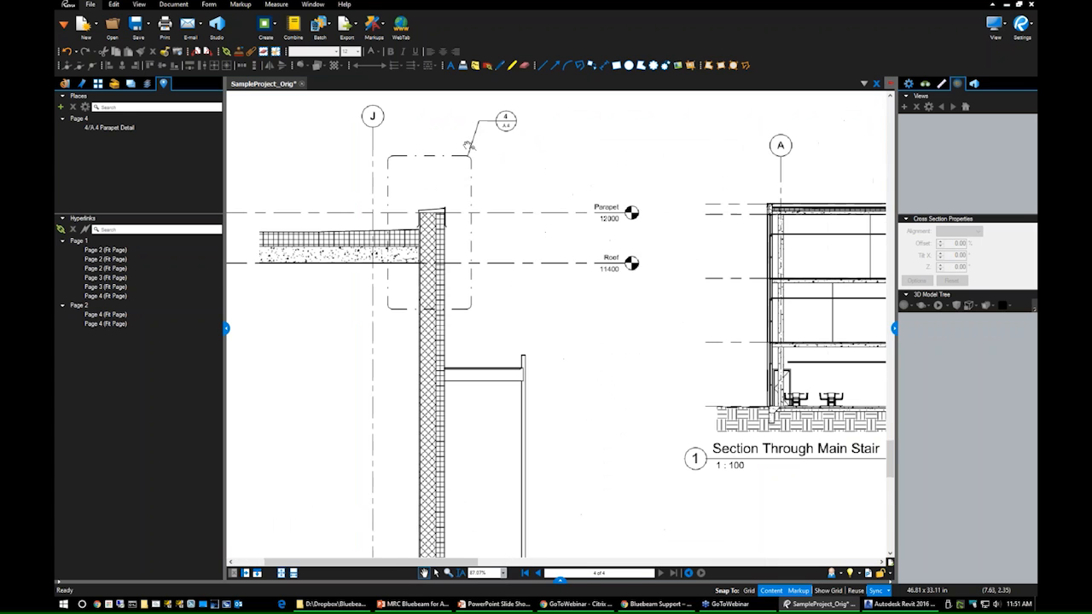
pyautogui.click(60, 229)
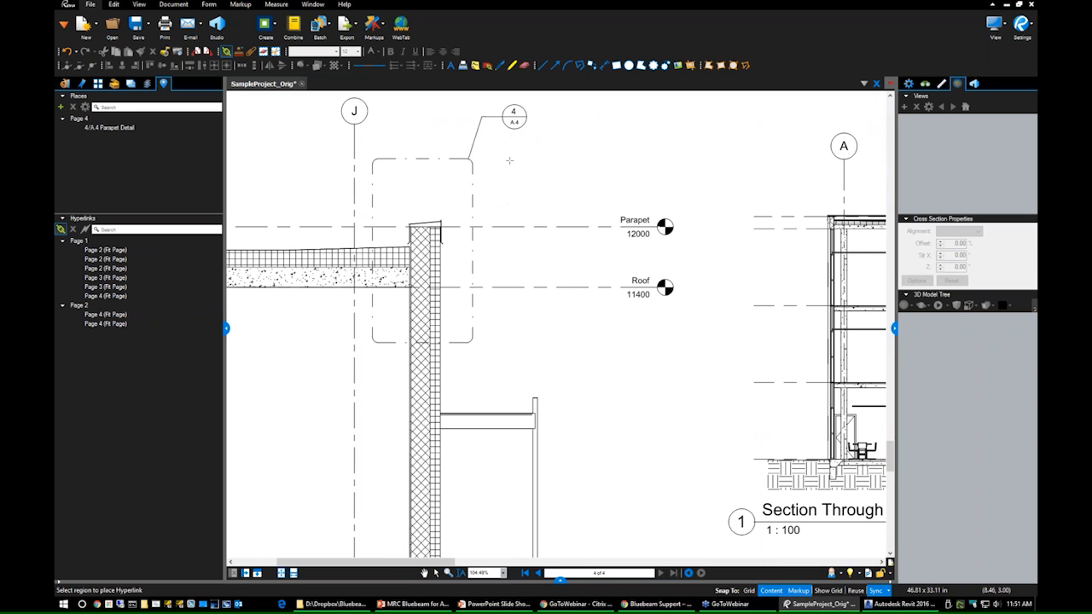
pyautogui.moveTo(496, 100); pyautogui.dragTo(530, 133)
pyautogui.click(512, 260)
pyautogui.click(494, 271)
pyautogui.click(642, 395)
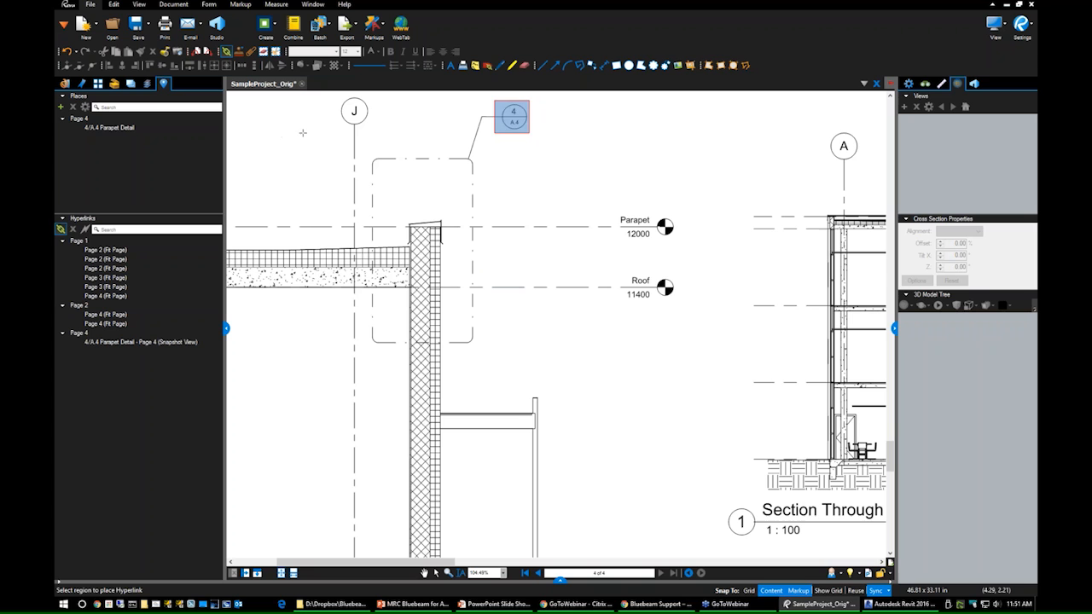
# Test the callout hyperlink by following it to the parapet detail, and return to the full view of sheet A.4.
pyautogui.click(517, 116)
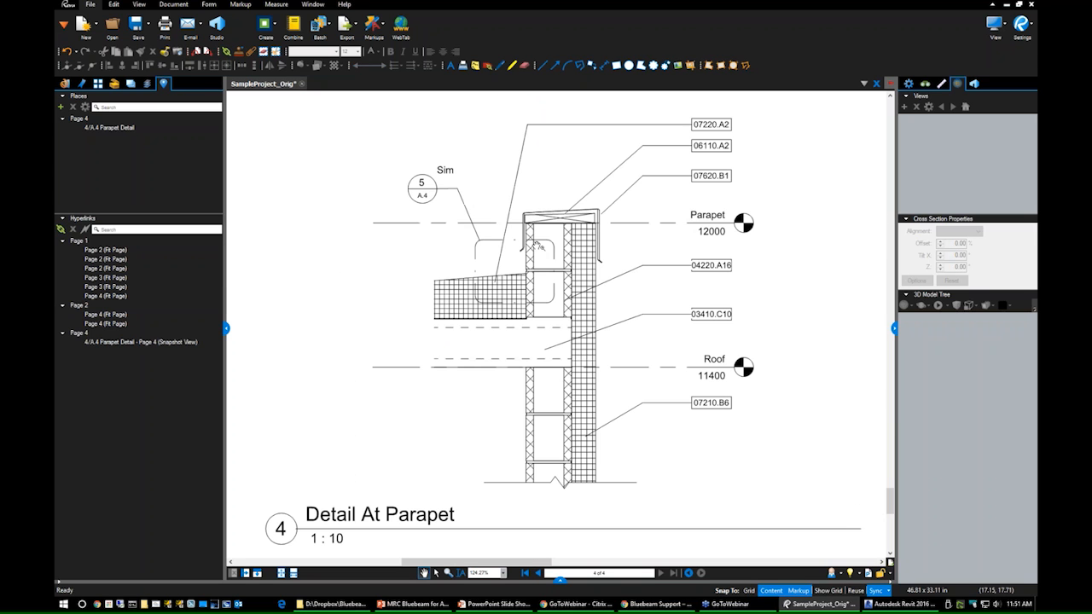
pyautogui.scroll(-10, 466, 306)
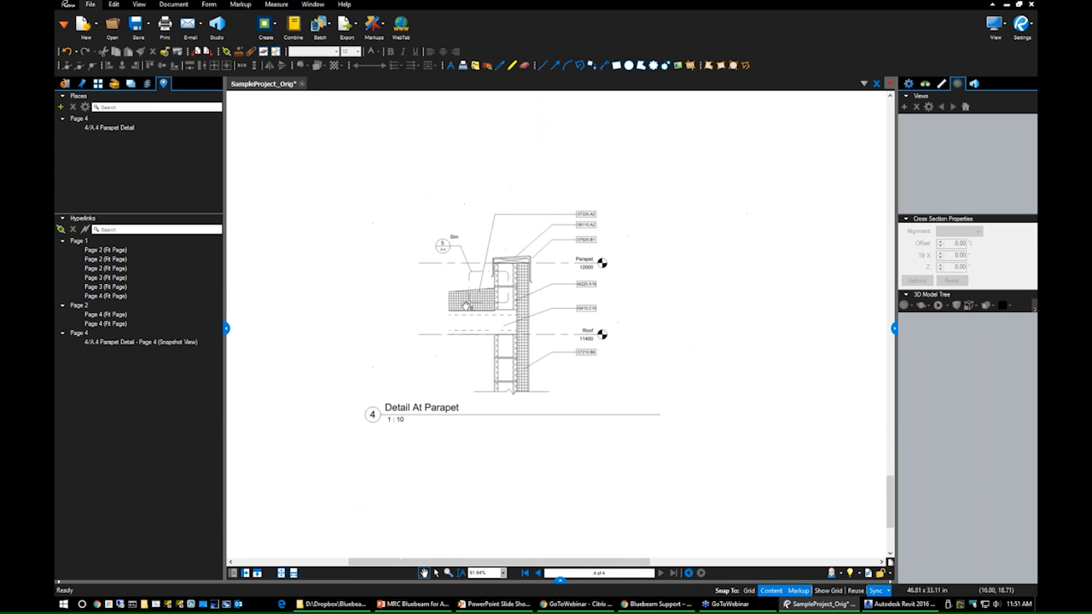
pyautogui.scroll(3, 475, 297)
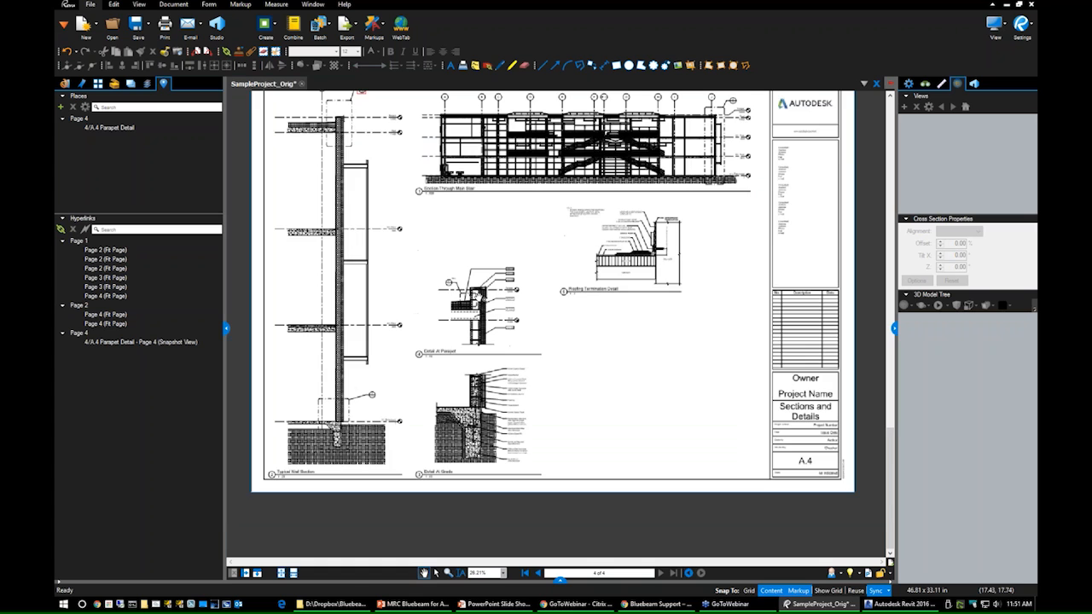
pyautogui.scroll(-1, 460, 273)
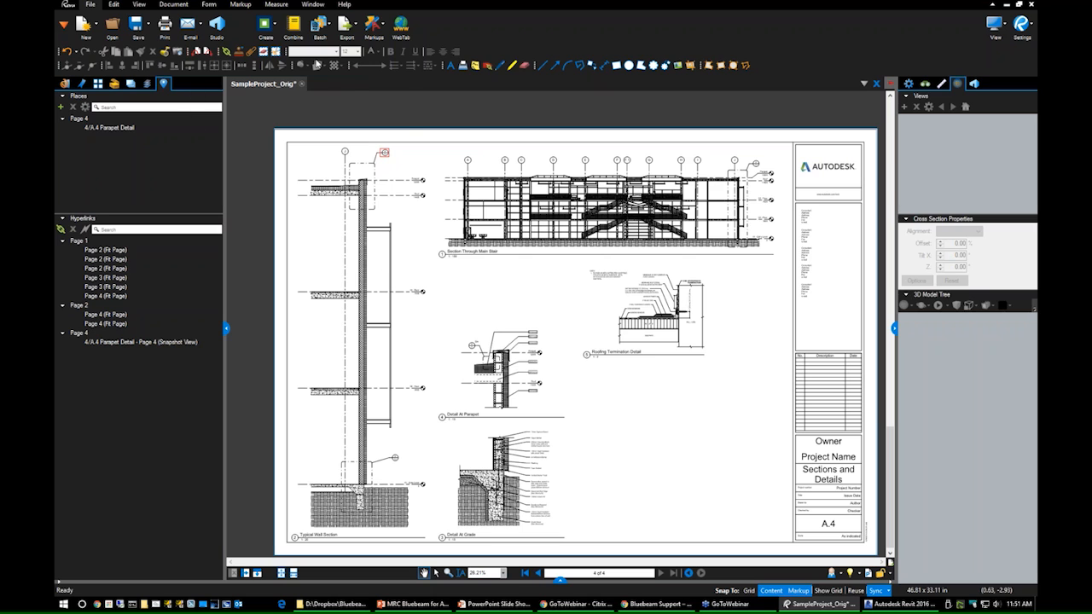
pyautogui.click(321, 26)
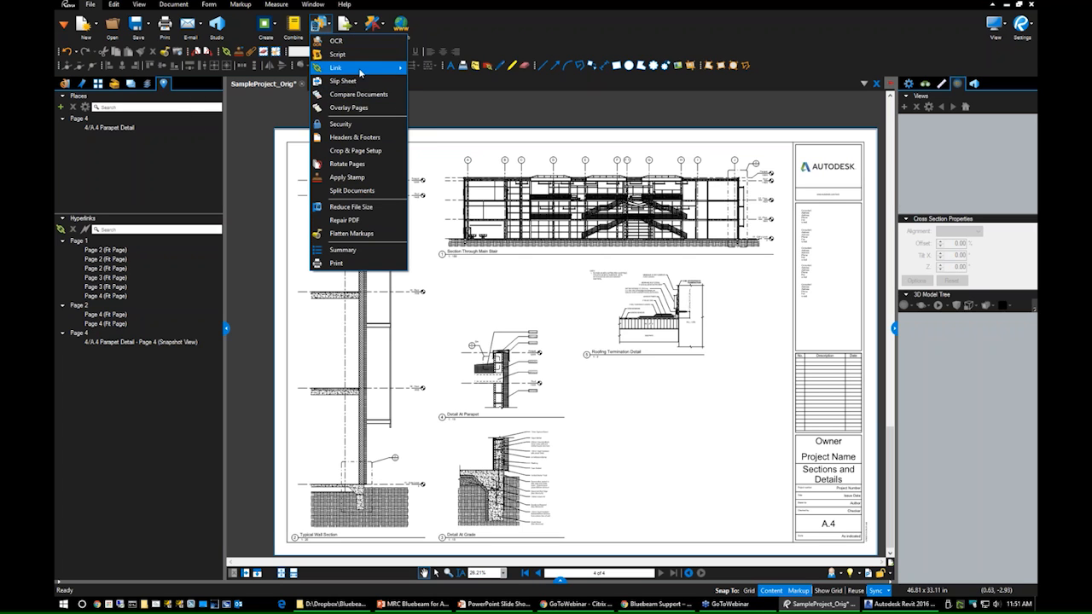
pyautogui.click(507, 302)
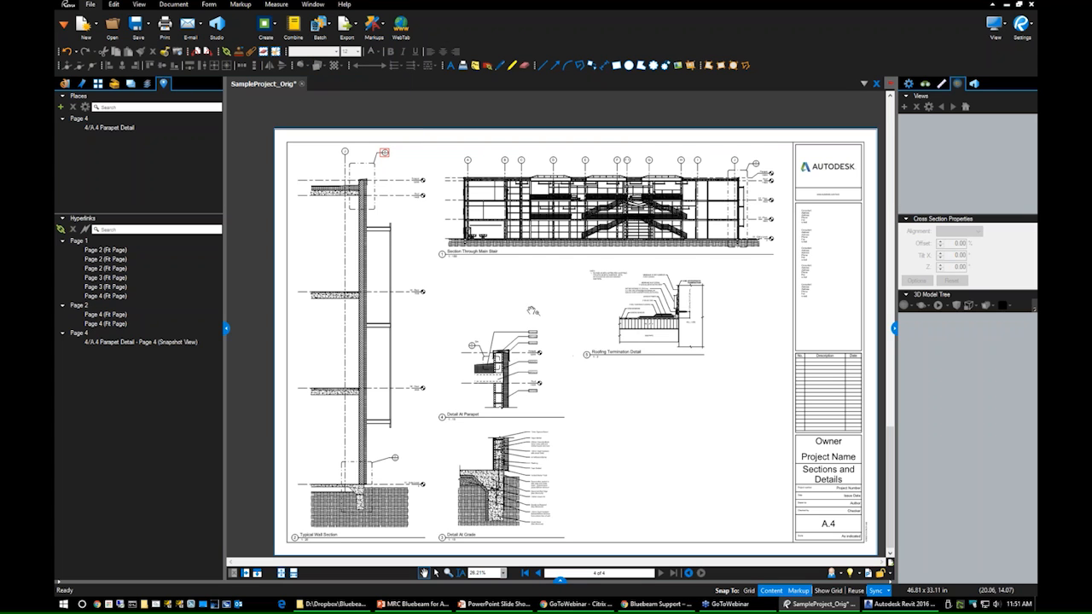
pyautogui.scroll(1, 483, 368)
pyautogui.scroll(6, 484, 369)
pyautogui.moveTo(485, 370); pyautogui.dragTo(498, 293)
pyautogui.scroll(-3, 499, 288)
pyautogui.click(134, 135)
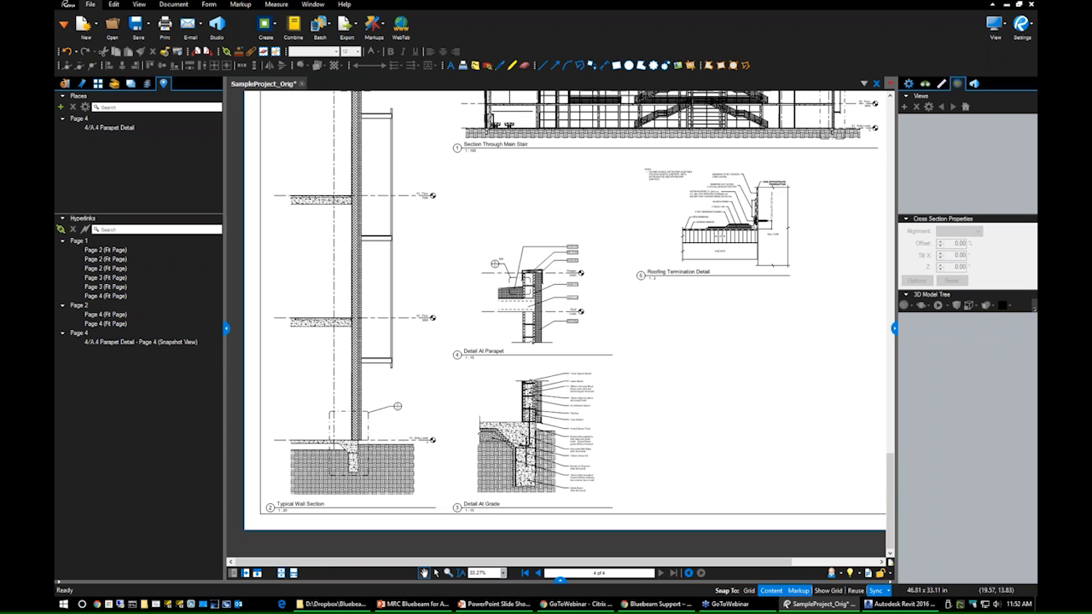
pyautogui.moveTo(584, 223); pyautogui.dragTo(514, 272)
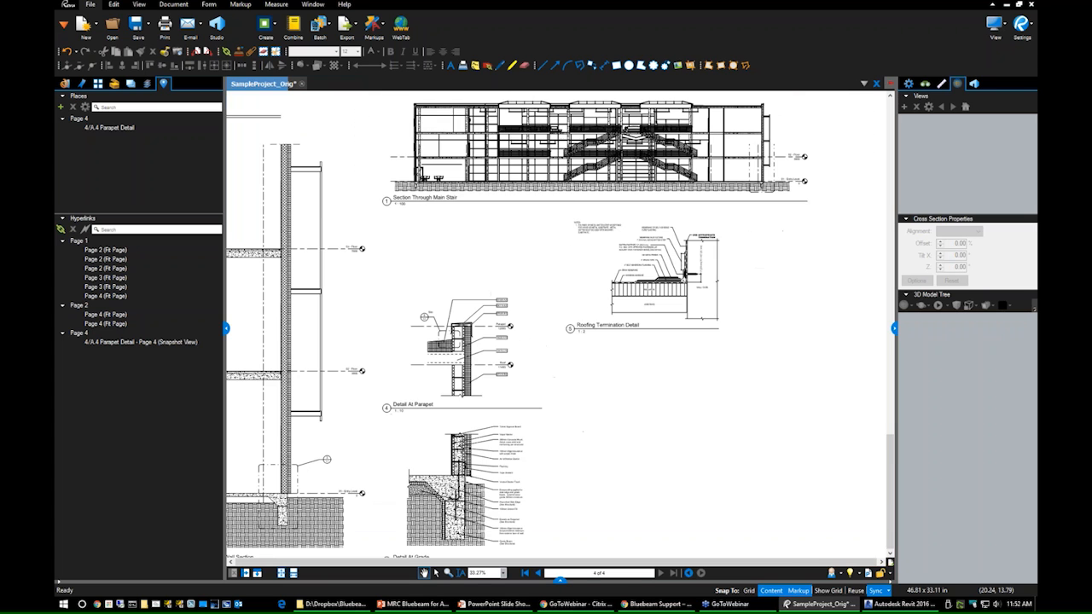
pyautogui.scroll(-2, 514, 268)
pyautogui.scroll(1, 606, 273)
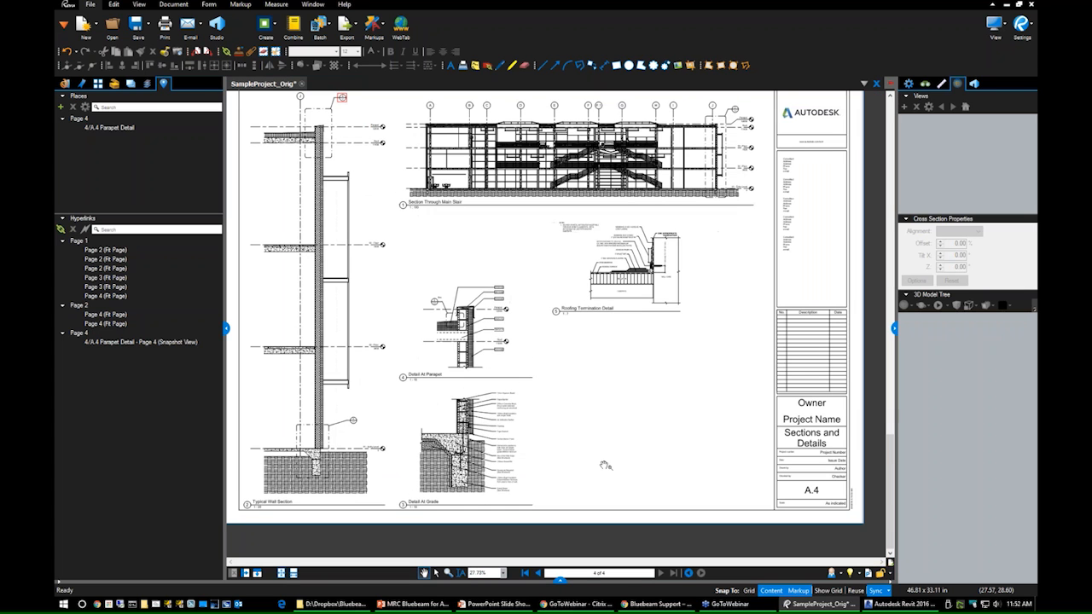
# Switch to the PowerPoint slide show on the Demo Time slide.
pyautogui.hotkey('alt', 'Tab')
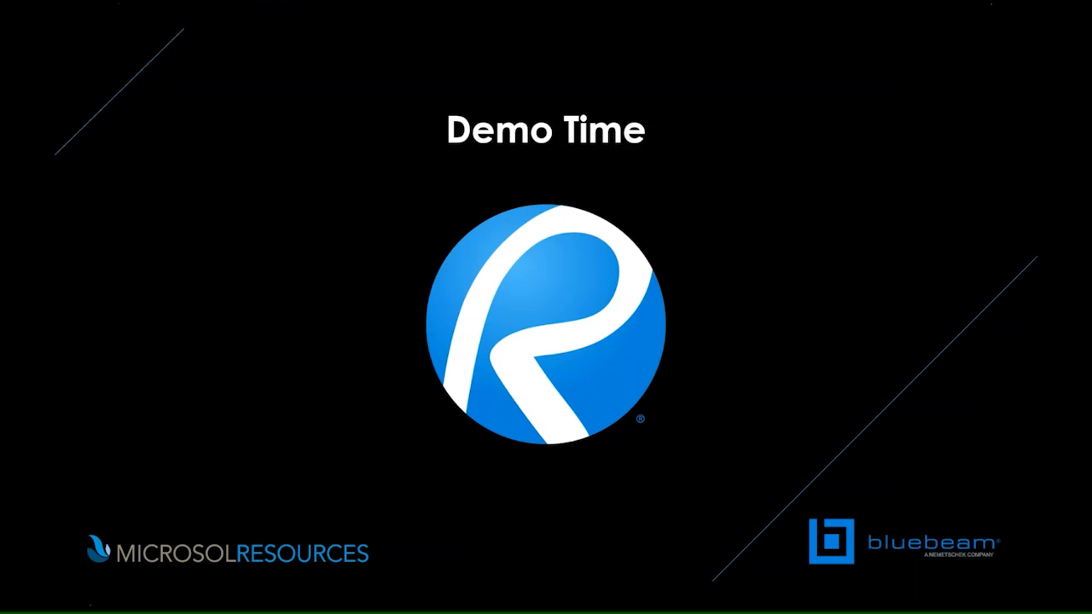